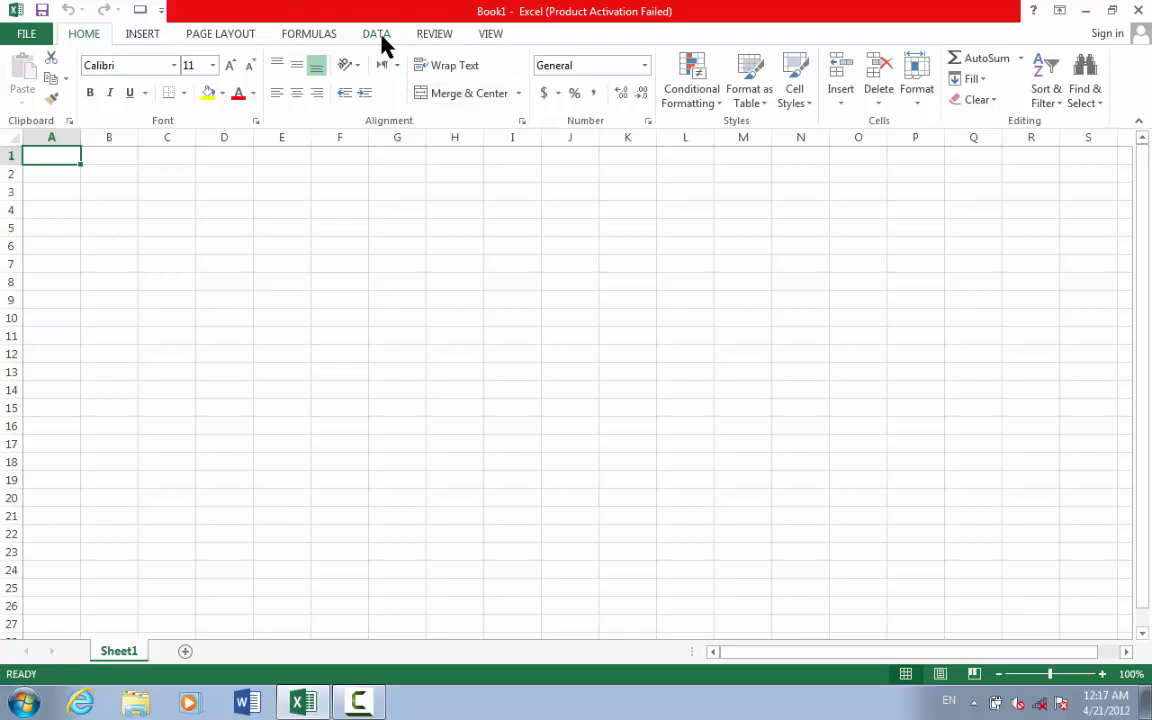
- Switch to the Review ribbon and select cell H6 on the blank sheet
left_click(438, 34)
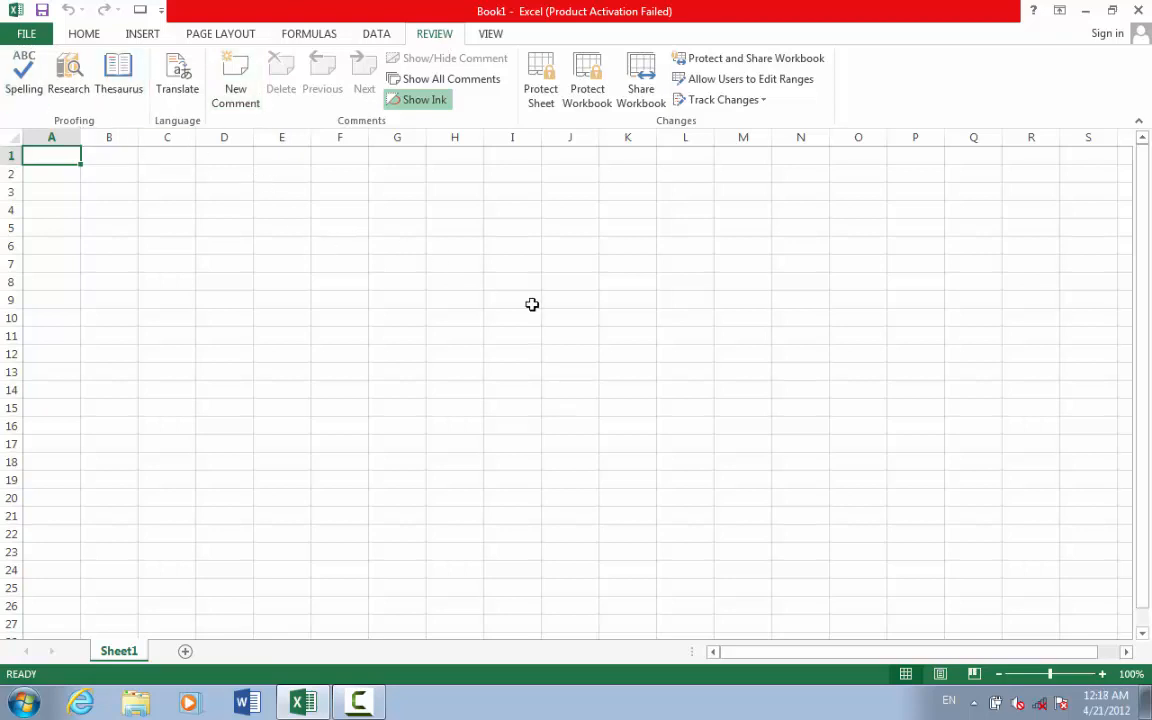
left_click(478, 240)
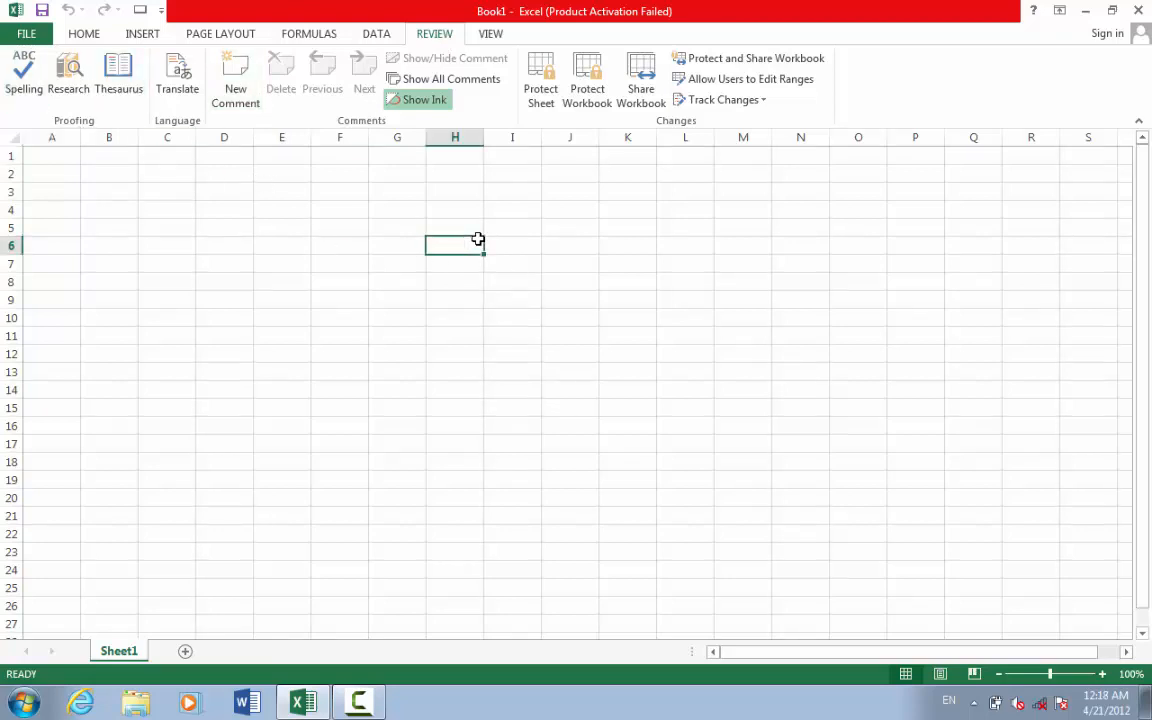
- Enter 'boak' in H6 and spell-check the sheet, ignoring 'boak' once
type("boak")
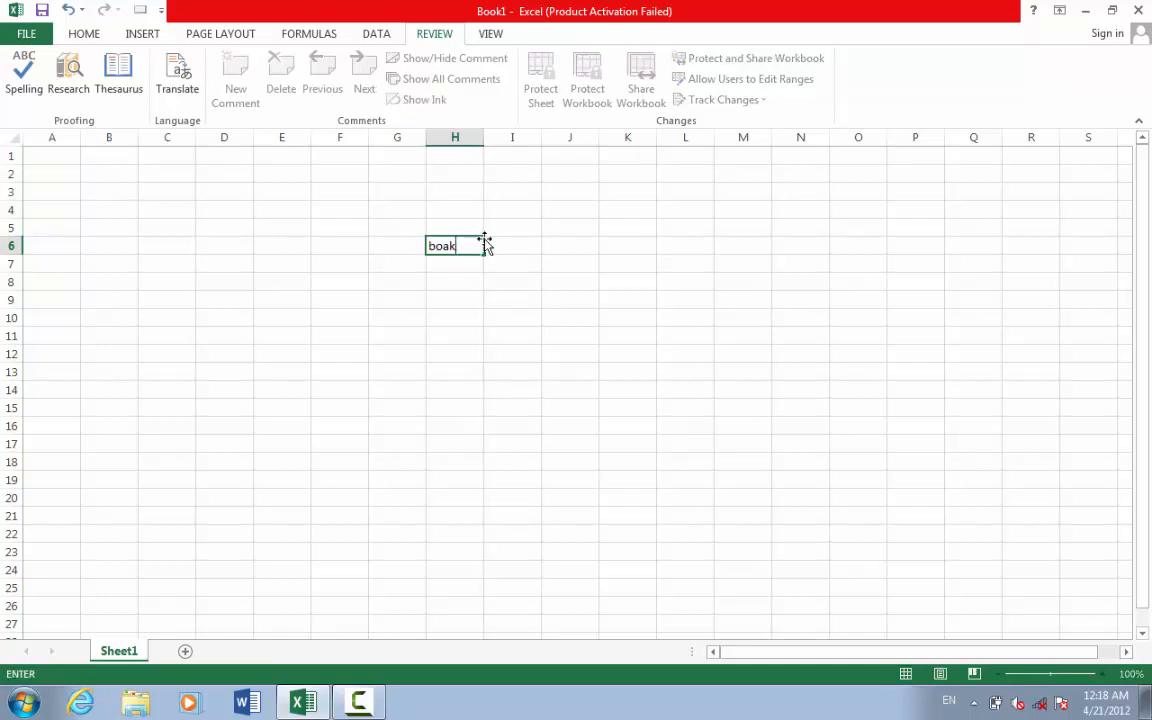
left_click(504, 238)
left_click(458, 248)
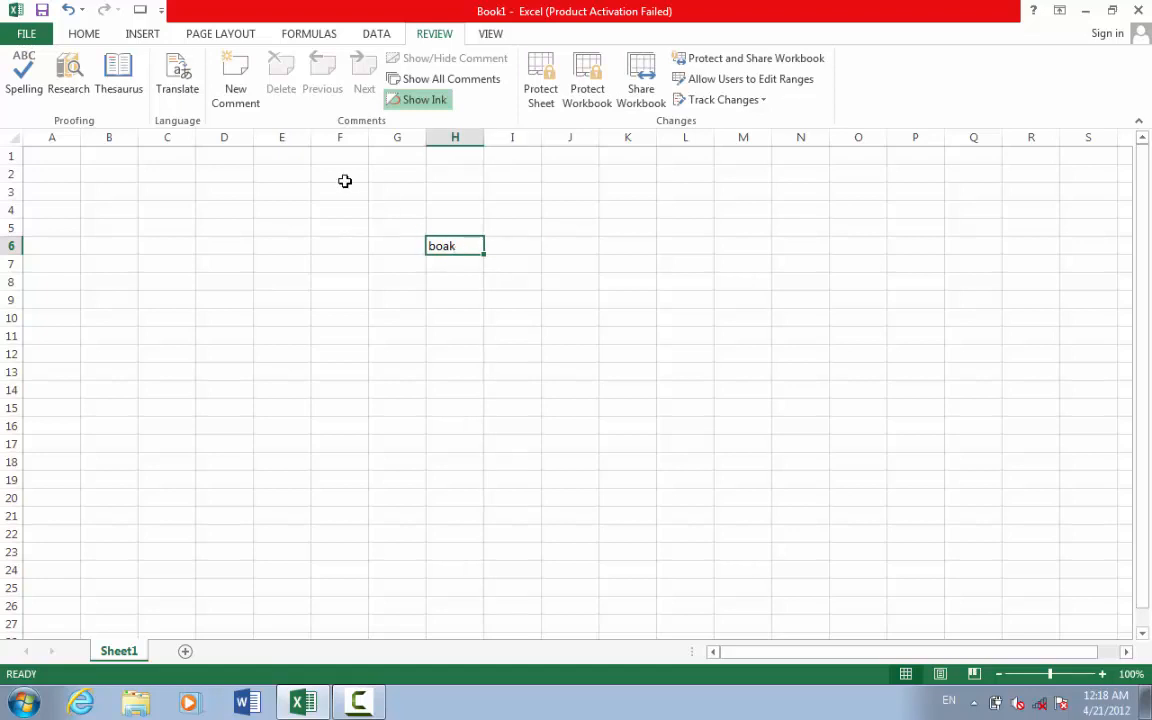
left_click(25, 72)
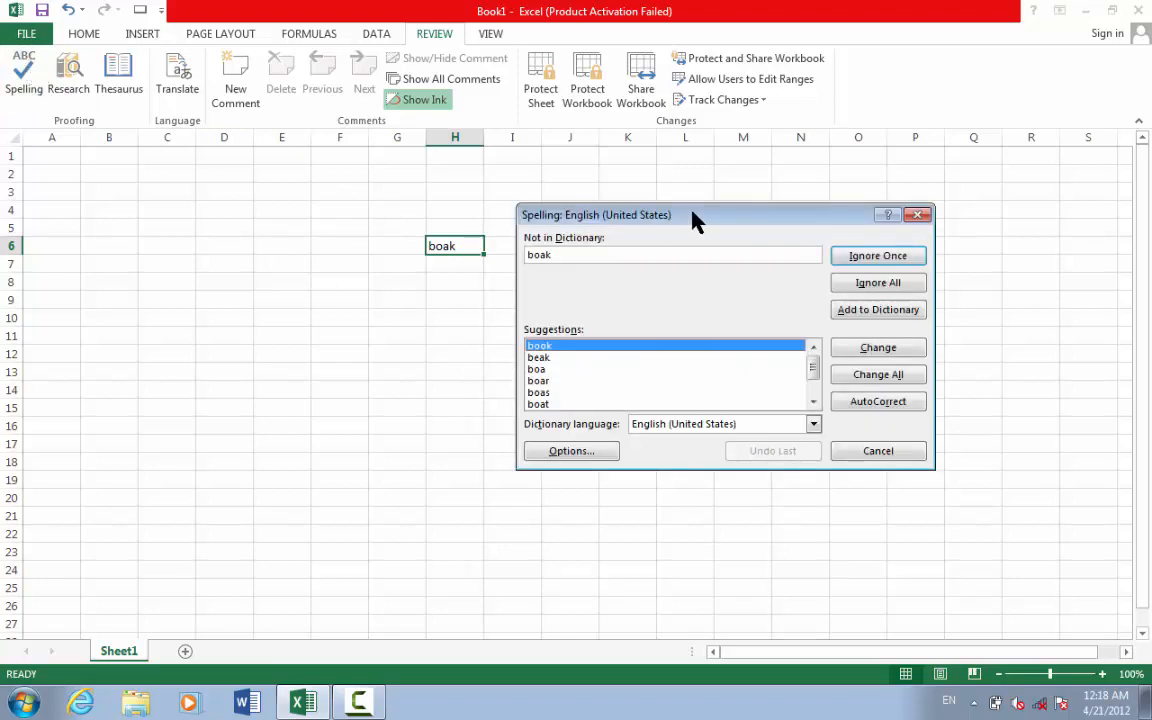
left_click_drag(695, 220, 746, 244)
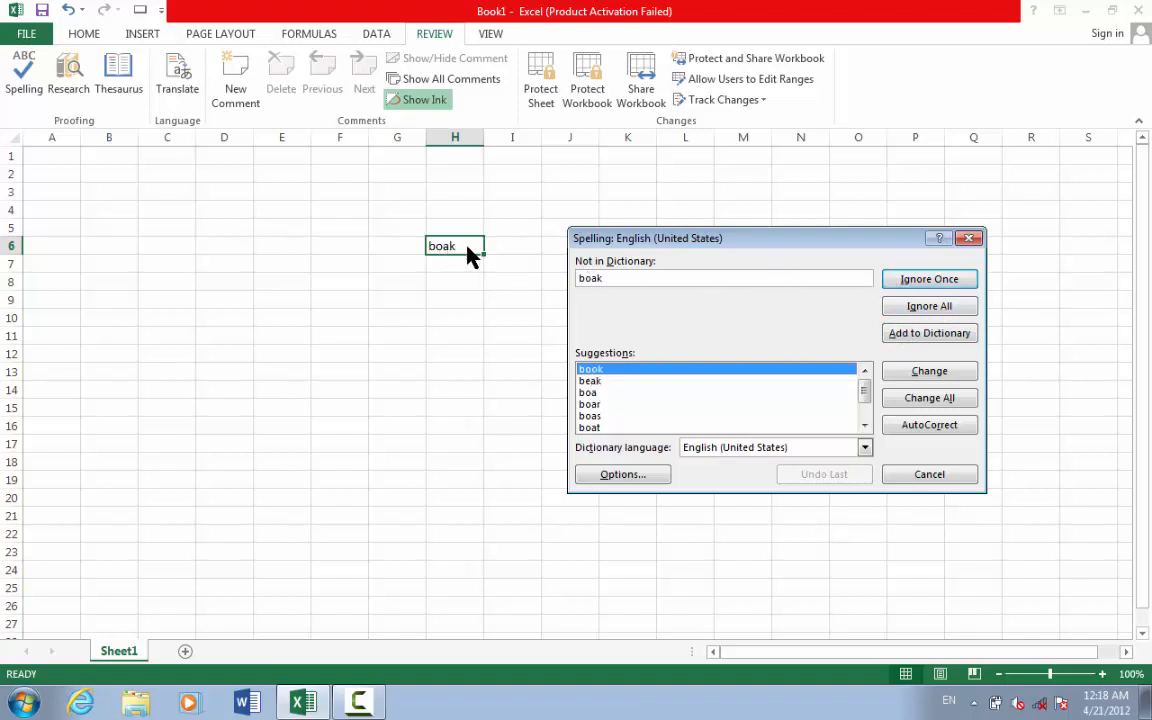
left_click(925, 285)
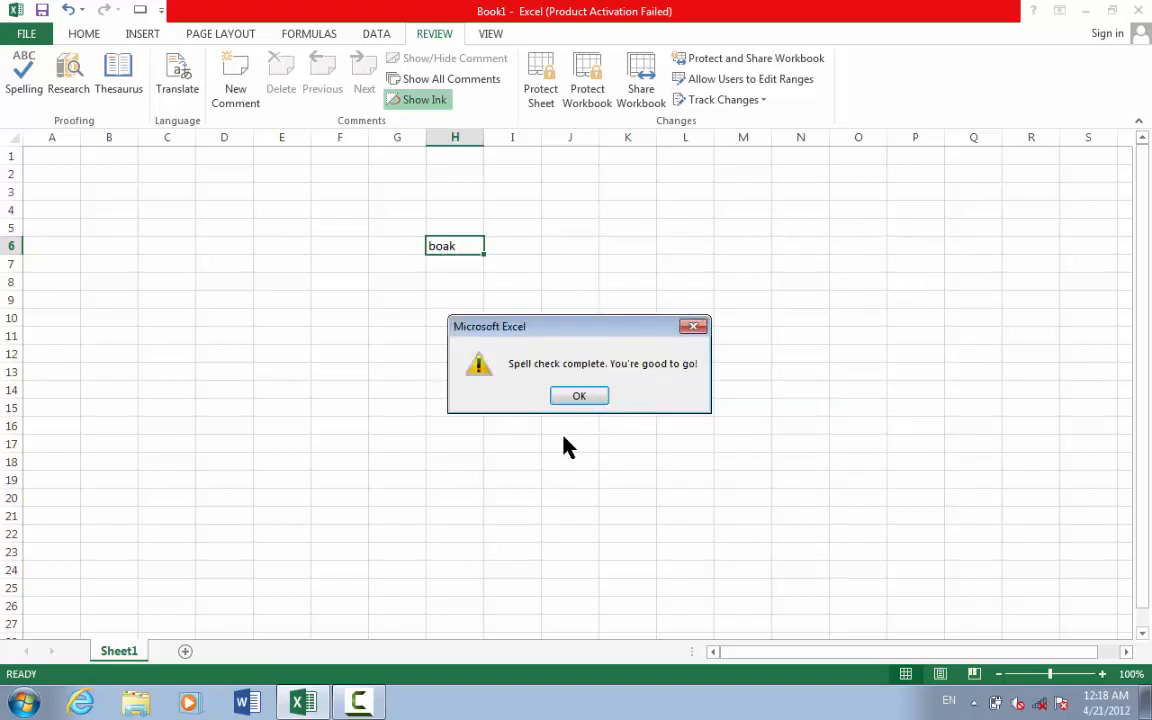
left_click(578, 398)
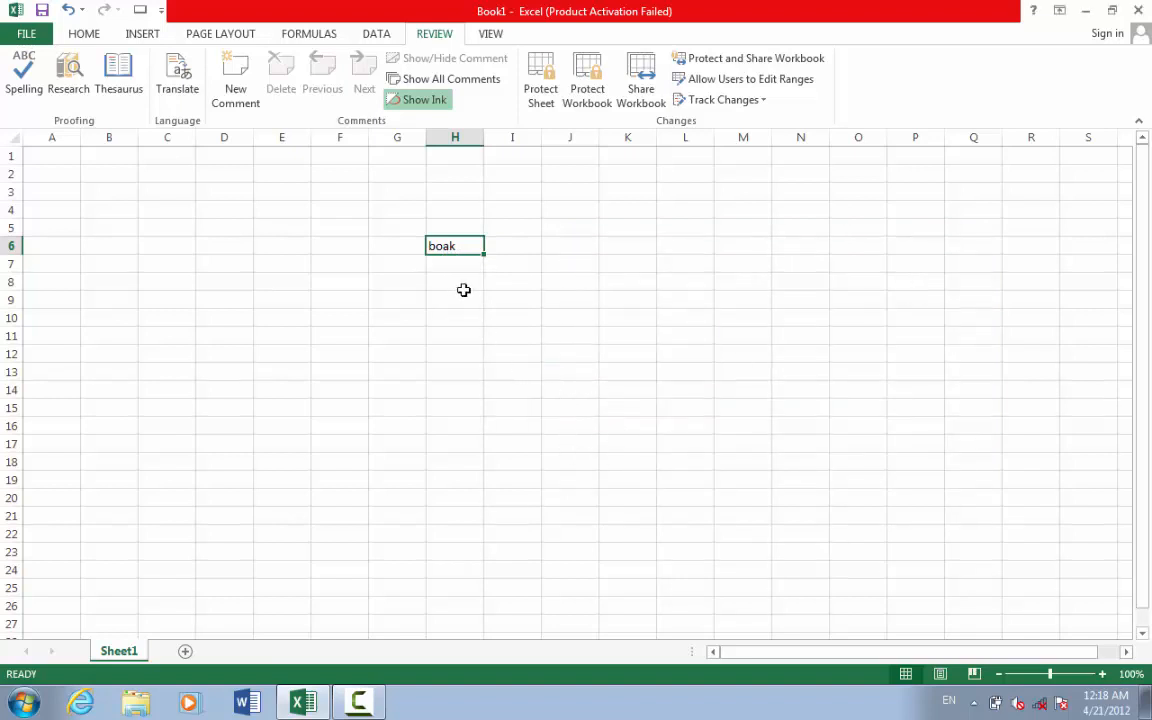
left_click_drag(522, 252, 737, 410)
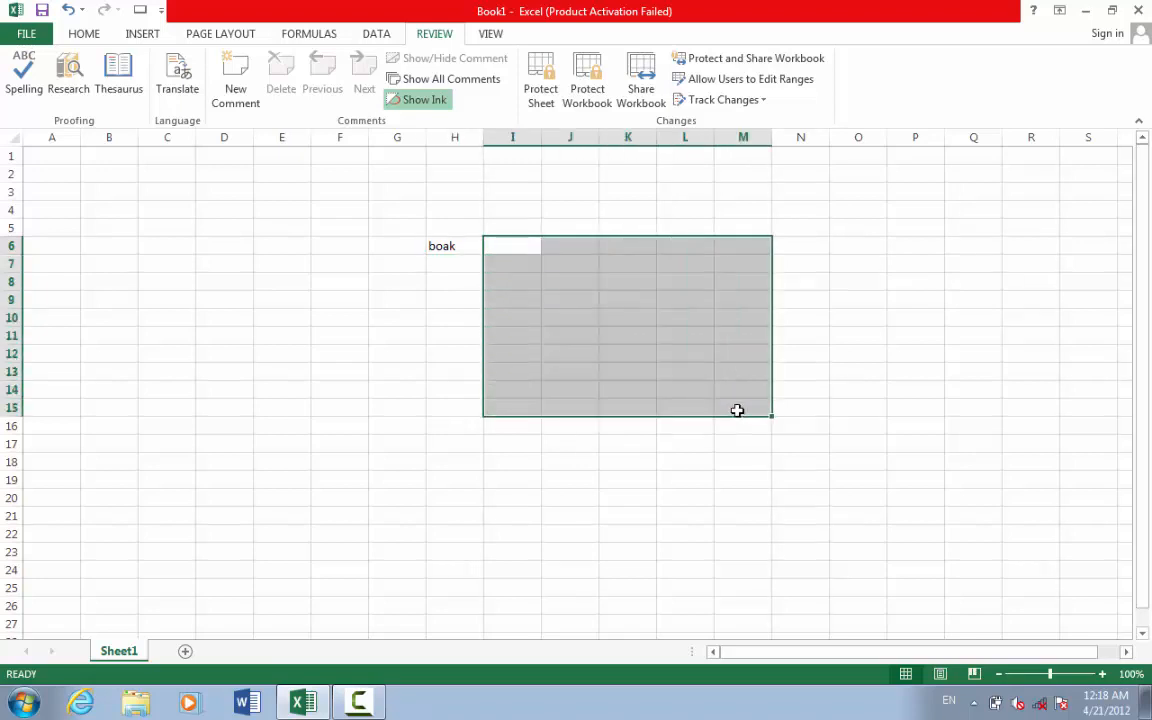
type("boak")
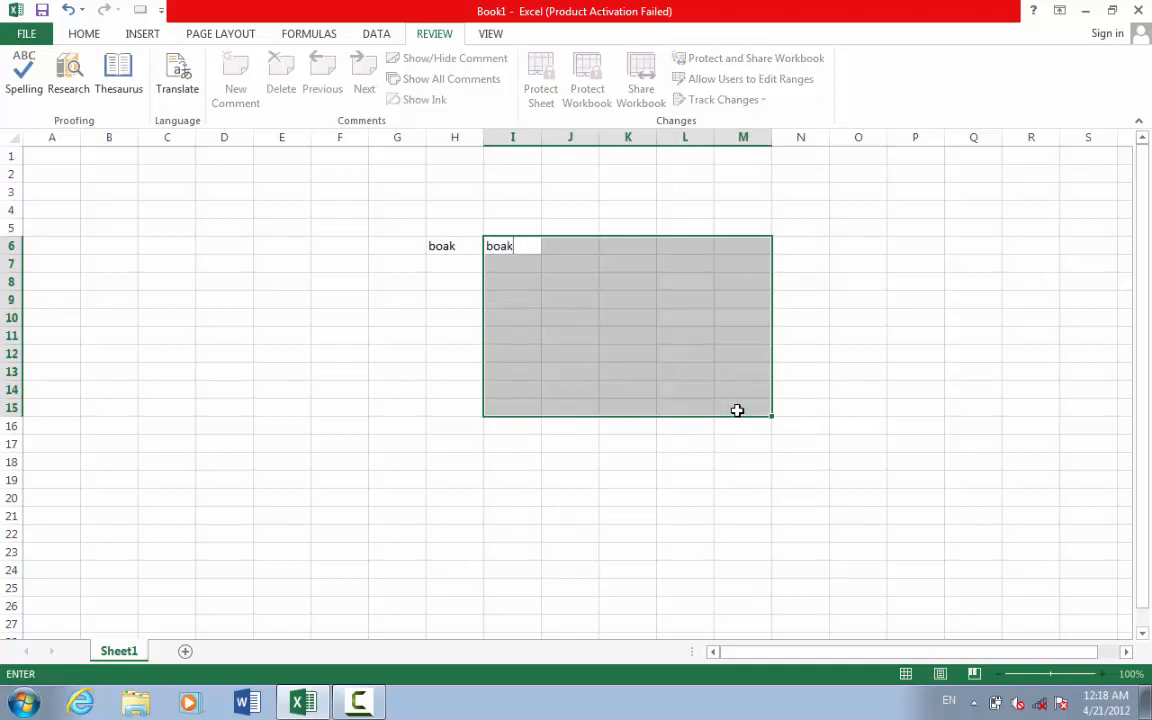
key("ctrl+Return")
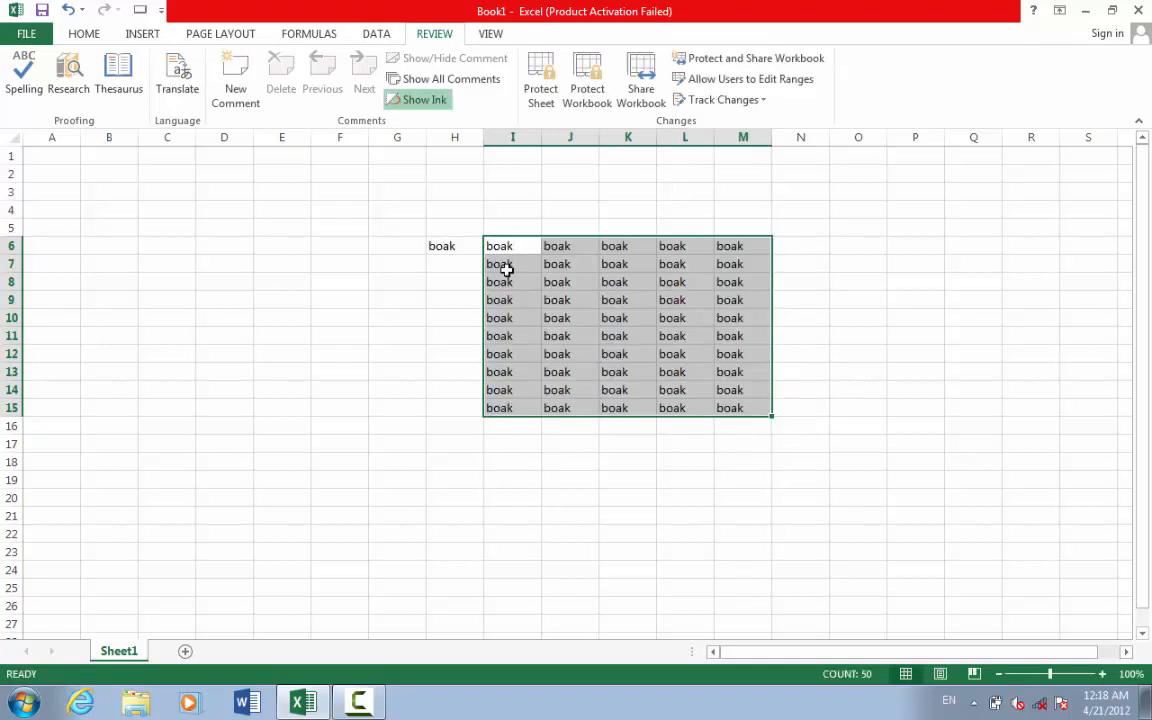
left_click(24, 78)
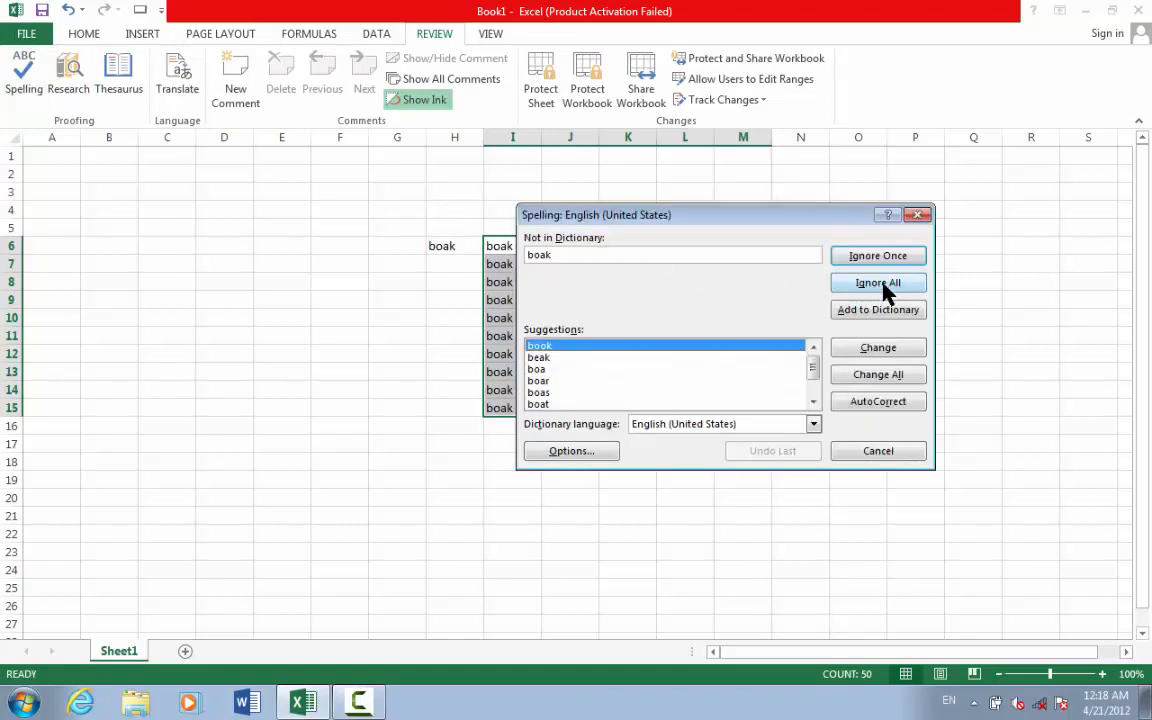
left_click_drag(797, 218, 930, 313)
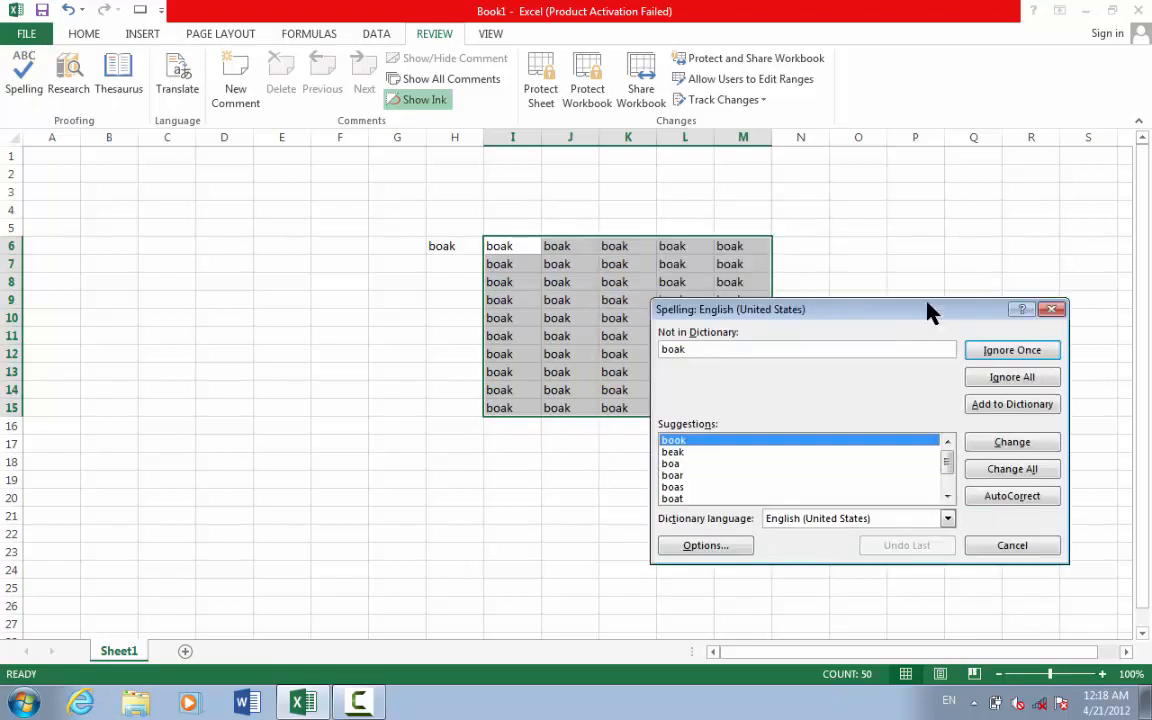
left_click(1021, 378)
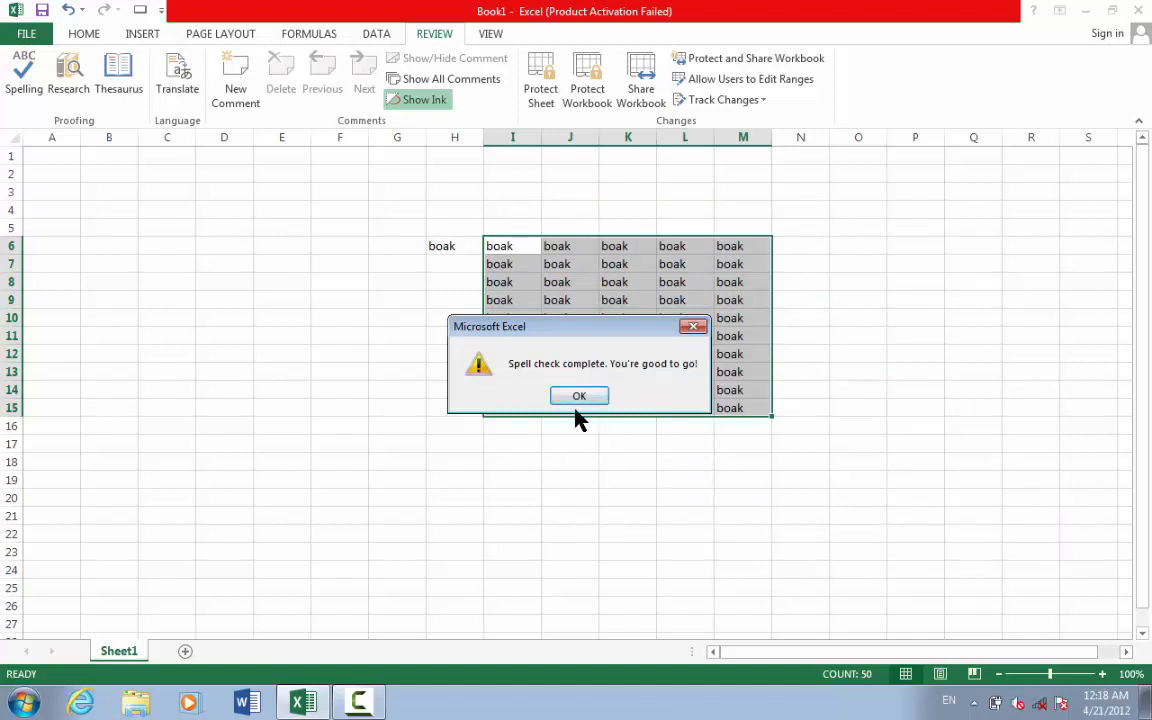
left_click(693, 327)
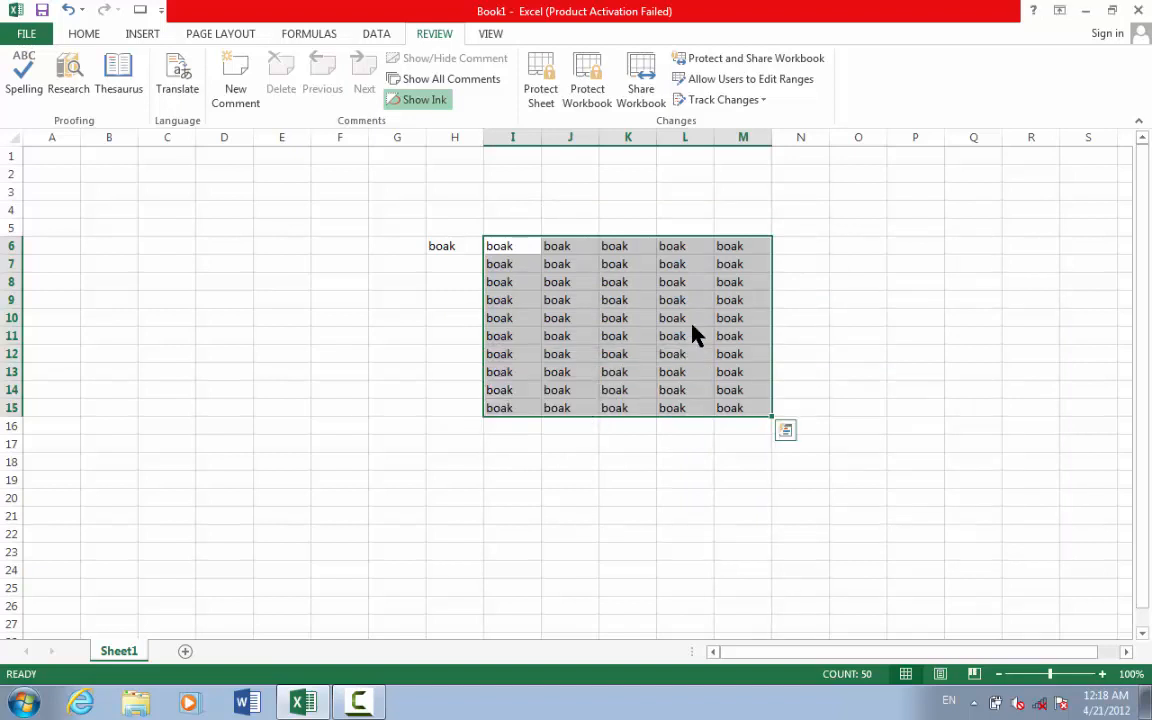
key("Delete")
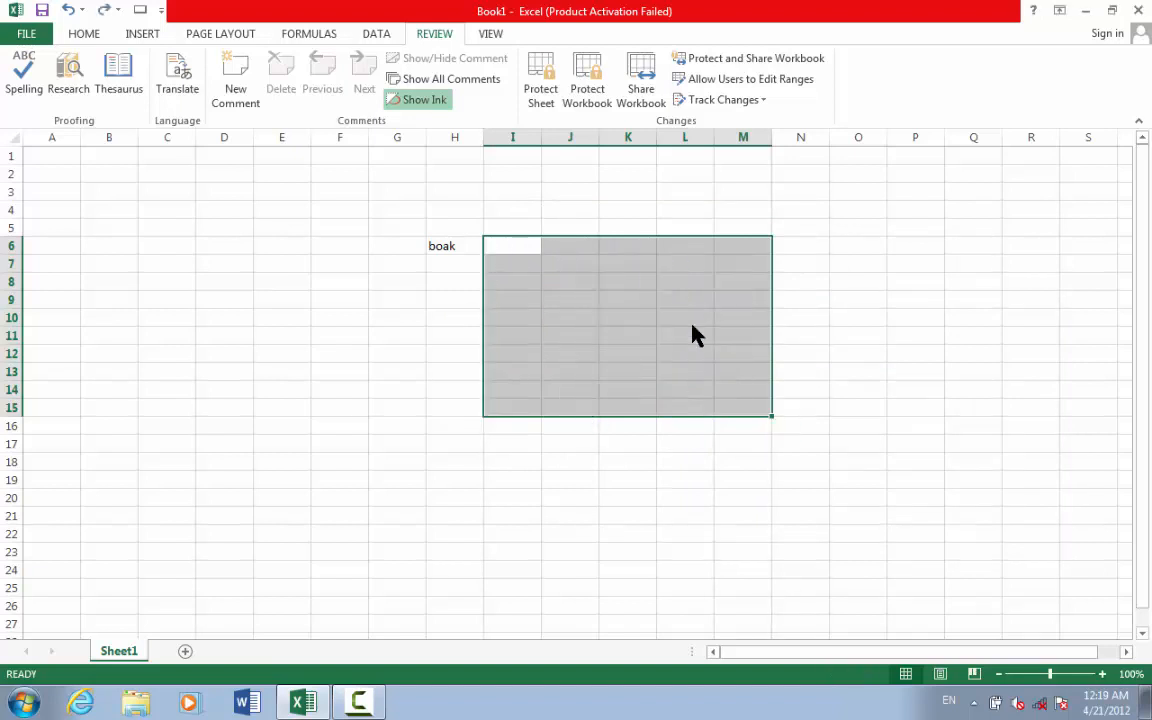
left_click(452, 246)
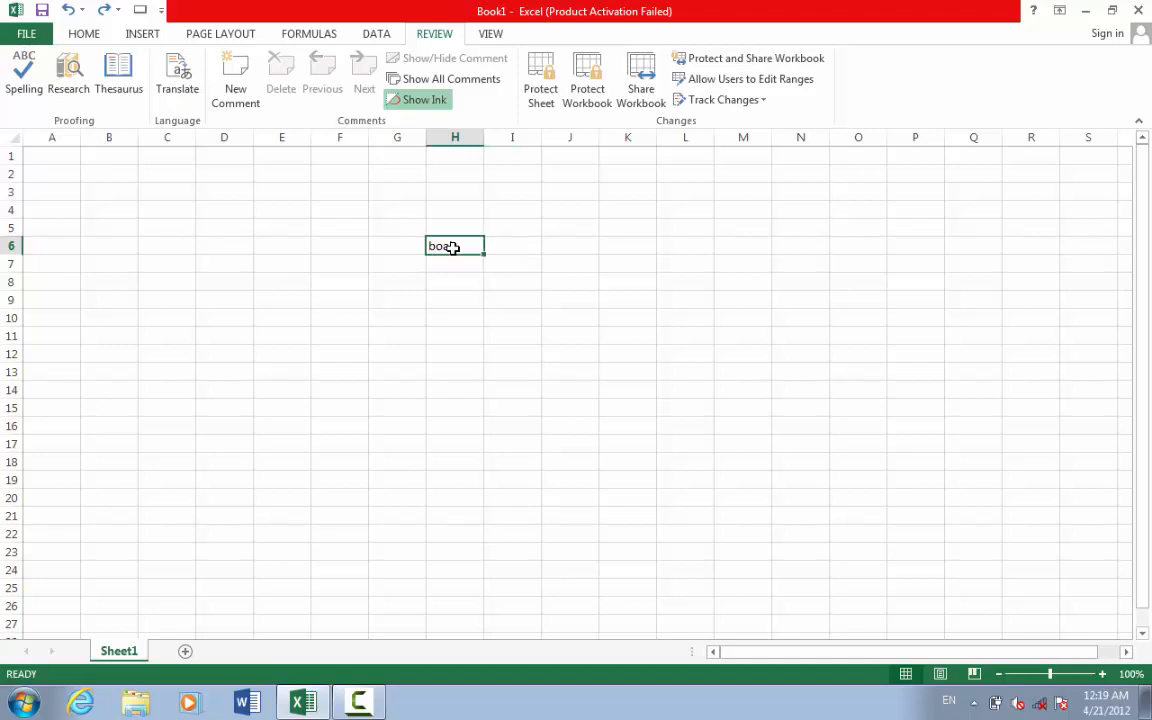
- Close another spell check unchanged, then enter a name in cell M6
left_click(22, 85)
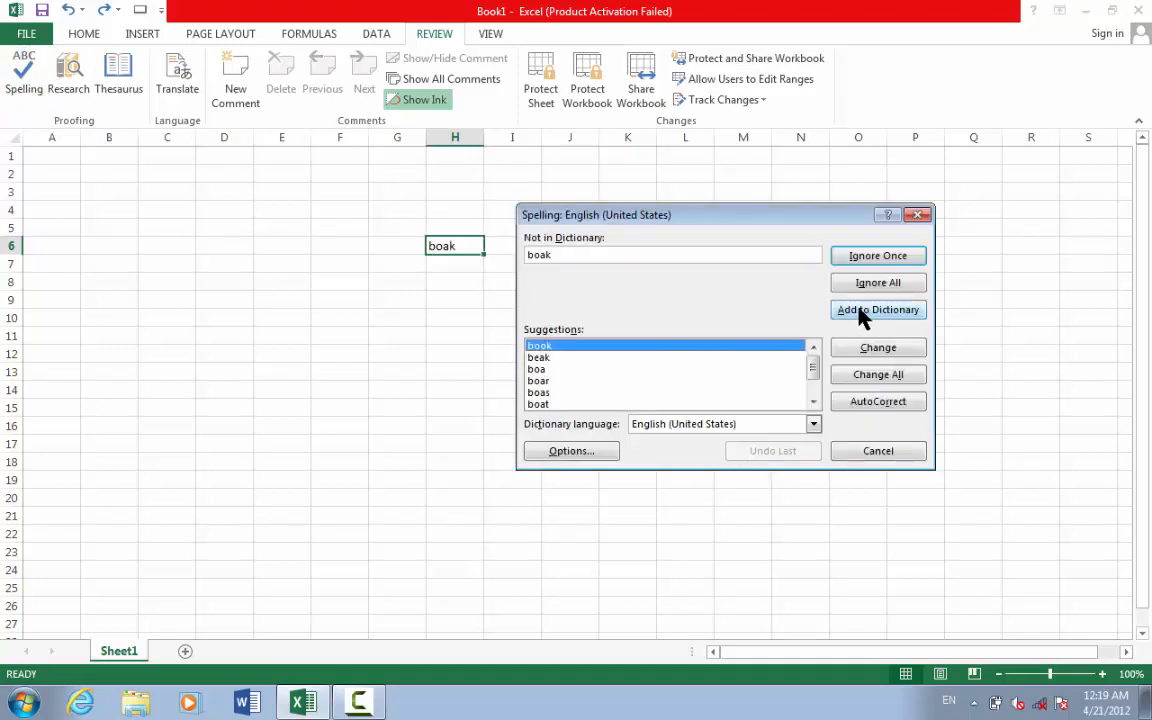
left_click(917, 216)
left_click(729, 251)
type("starfish")
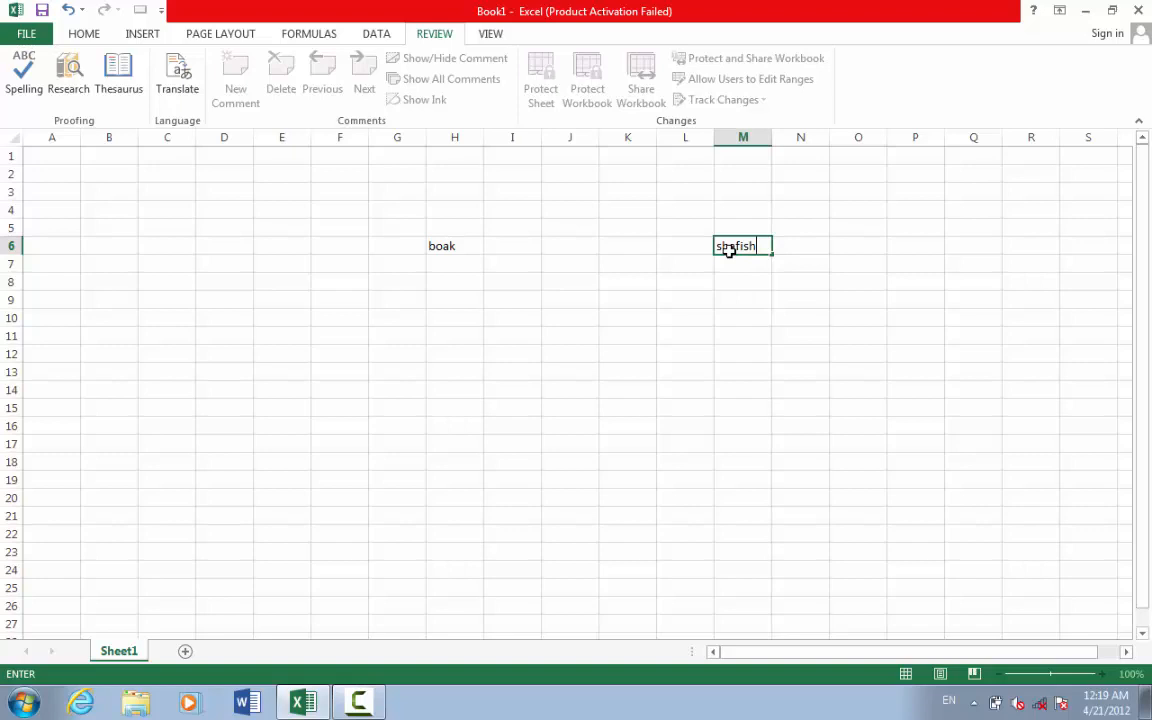
key("BackSpace")
key("BackSpace")
key("BackSpace")
key("BackSpace")
key("BackSpace")
key("BackSpace")
key("BackSpace")
type("hafiullah")
left_click(741, 355)
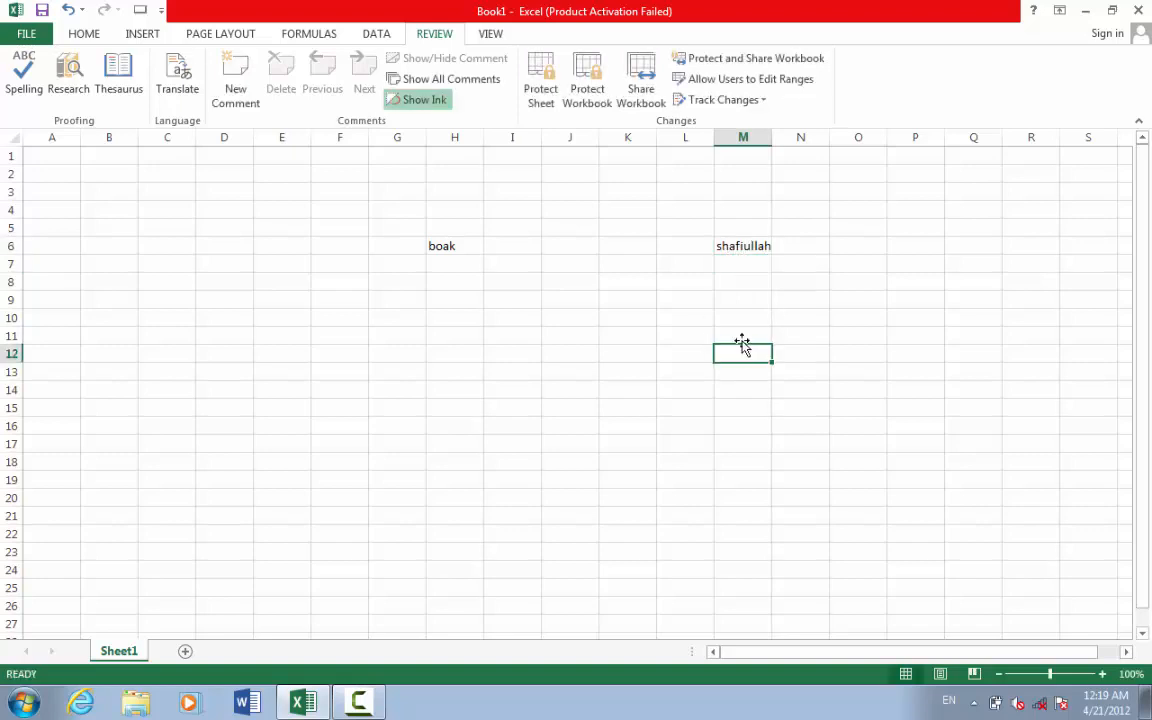
left_click(735, 257)
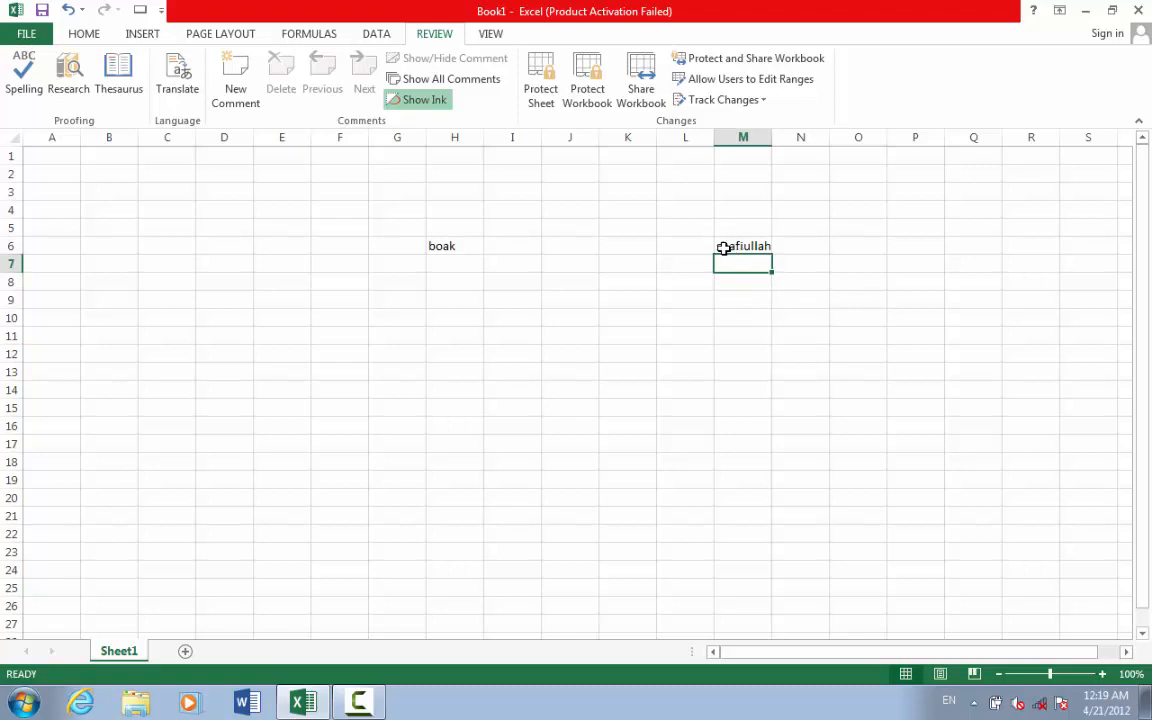
left_click(725, 247)
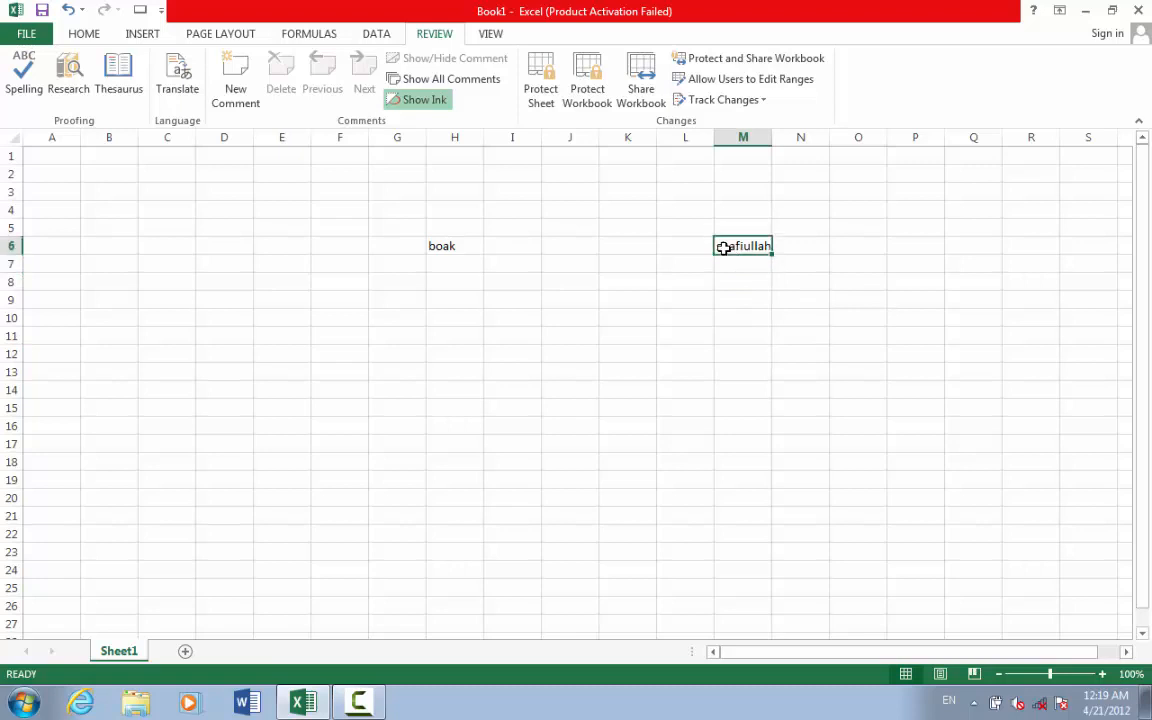
- Spell-check the sheet from M6, continuing from the start and passing 'boak'
left_click(12, 76)
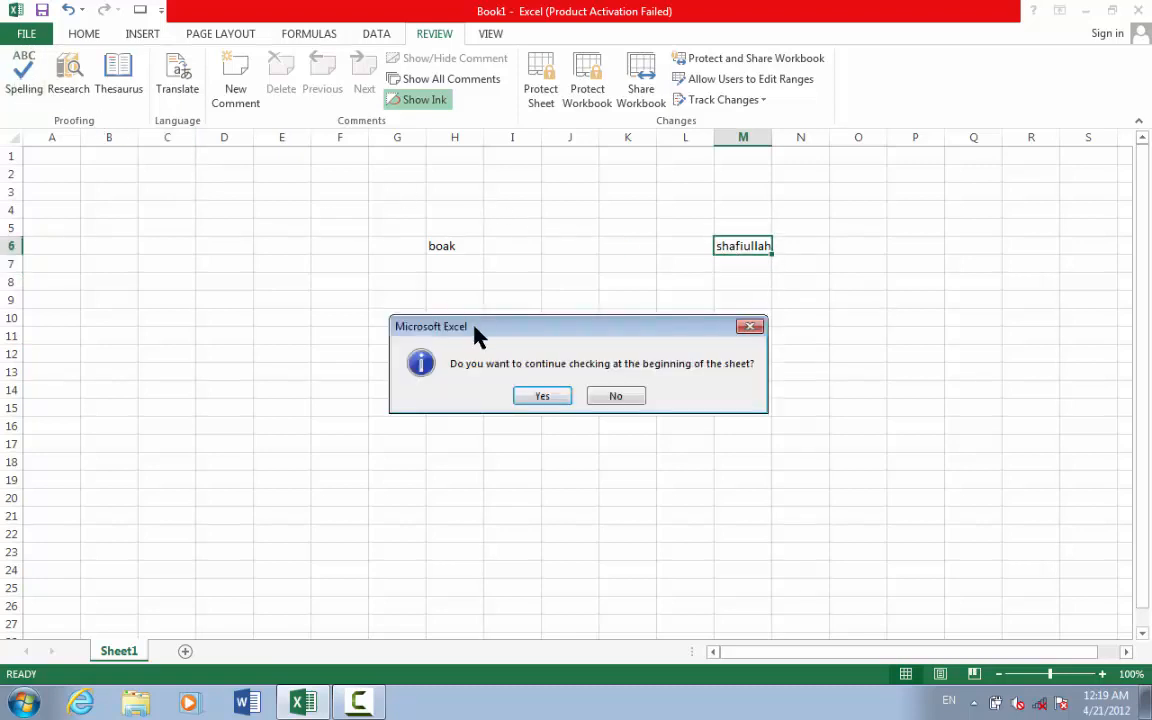
left_click(541, 397)
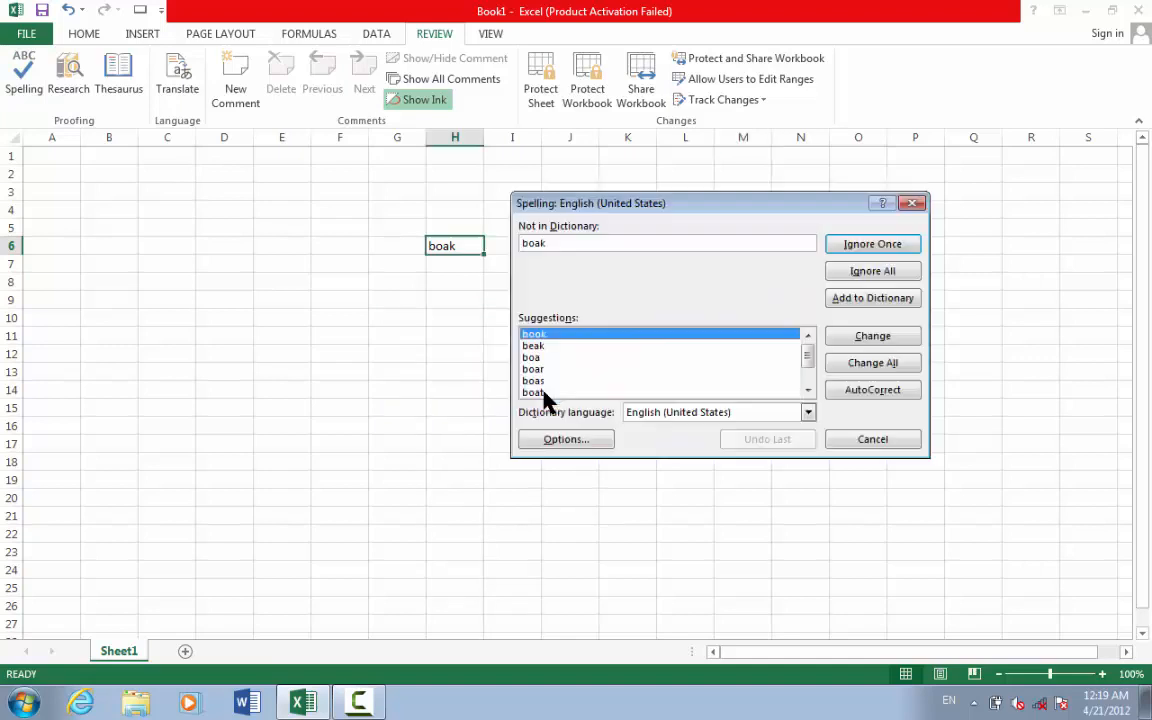
left_click(868, 300)
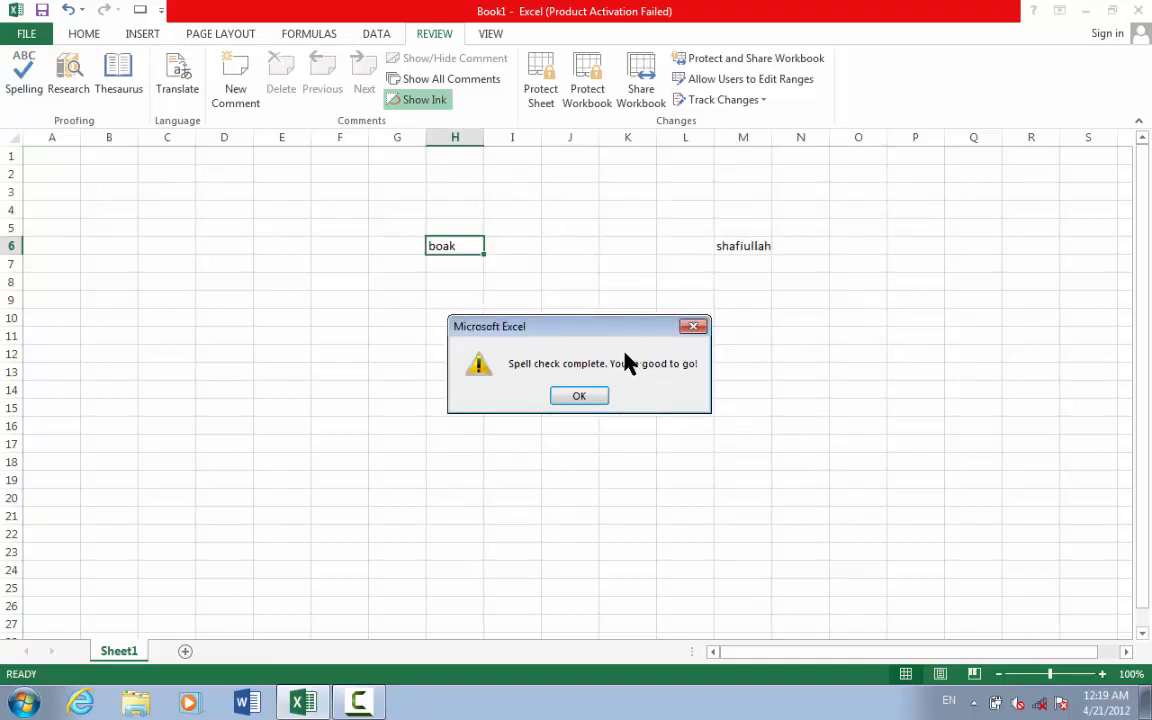
left_click(584, 398)
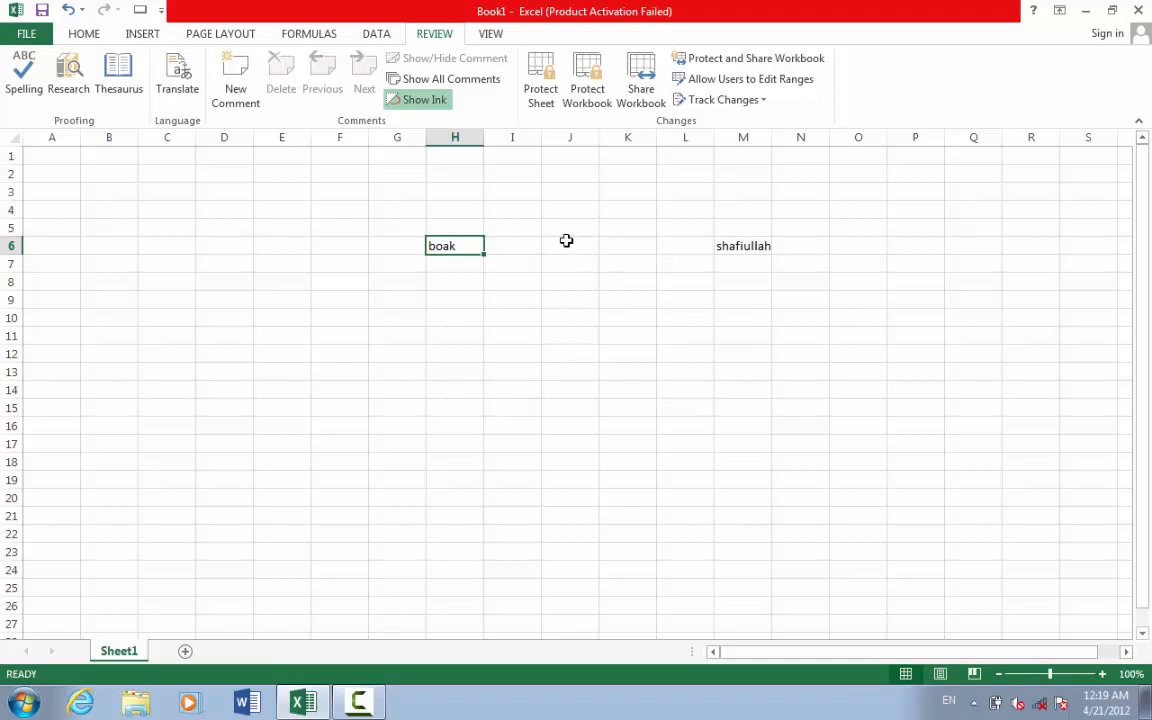
left_click(24, 66)
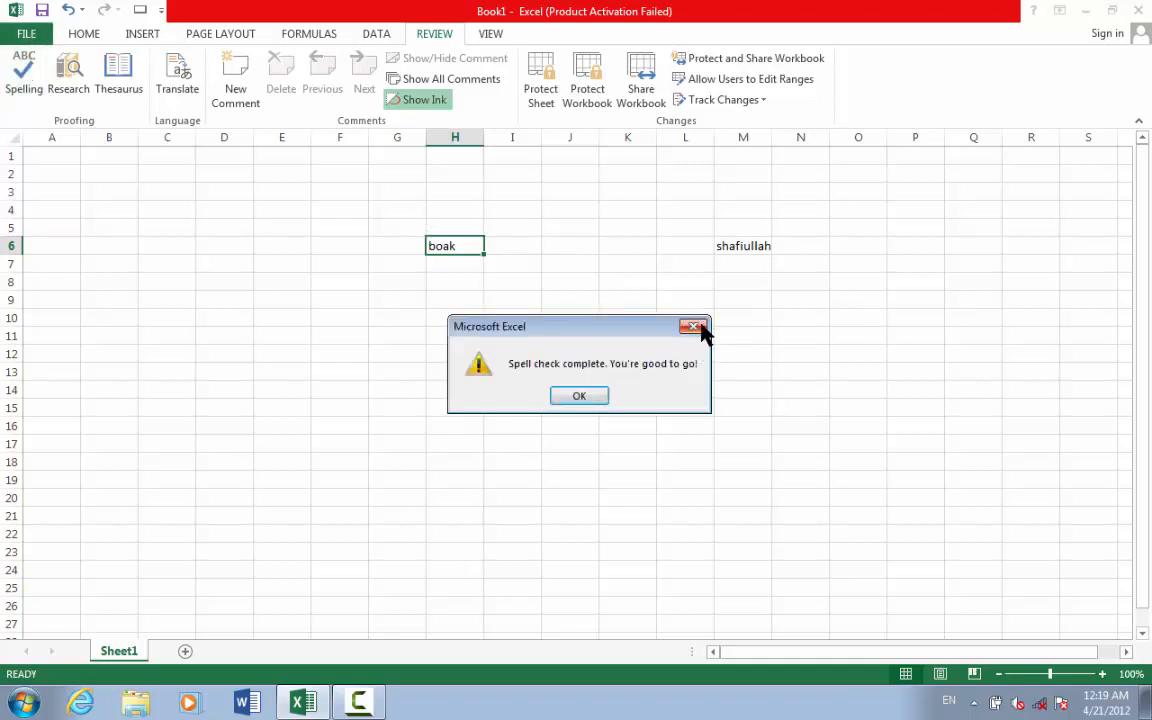
left_click(695, 327)
- Enter a second 'boak' in K8 and spell-check the sheet again
left_click(614, 278)
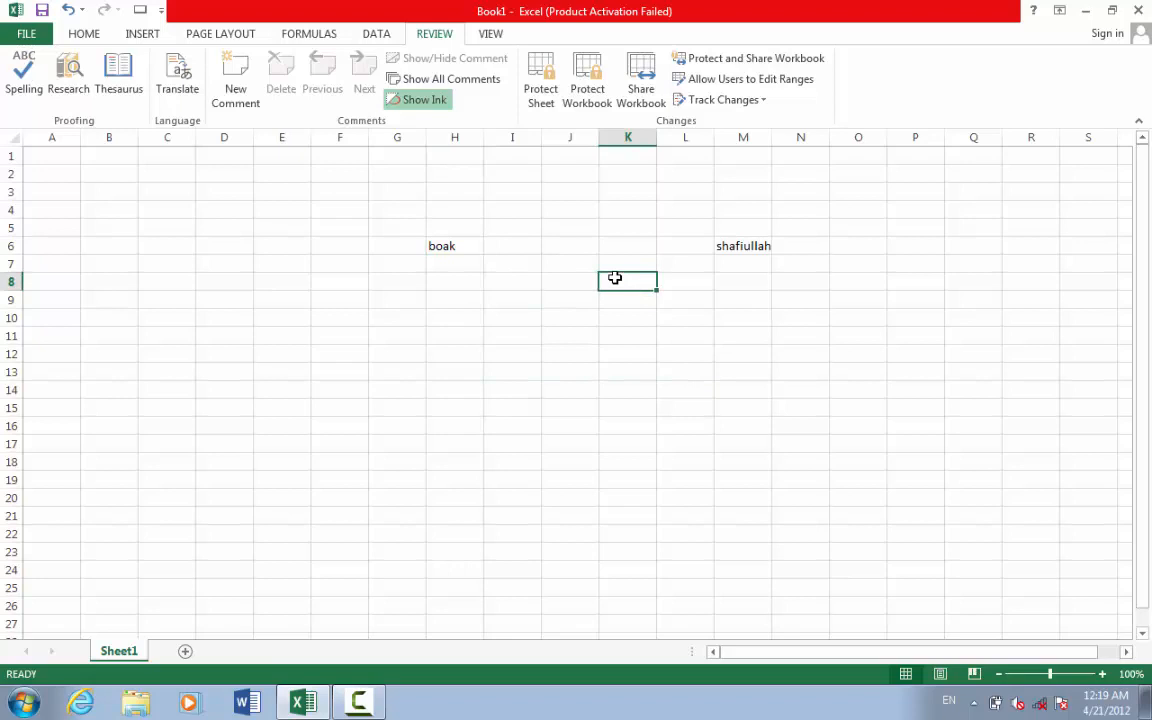
type("boak")
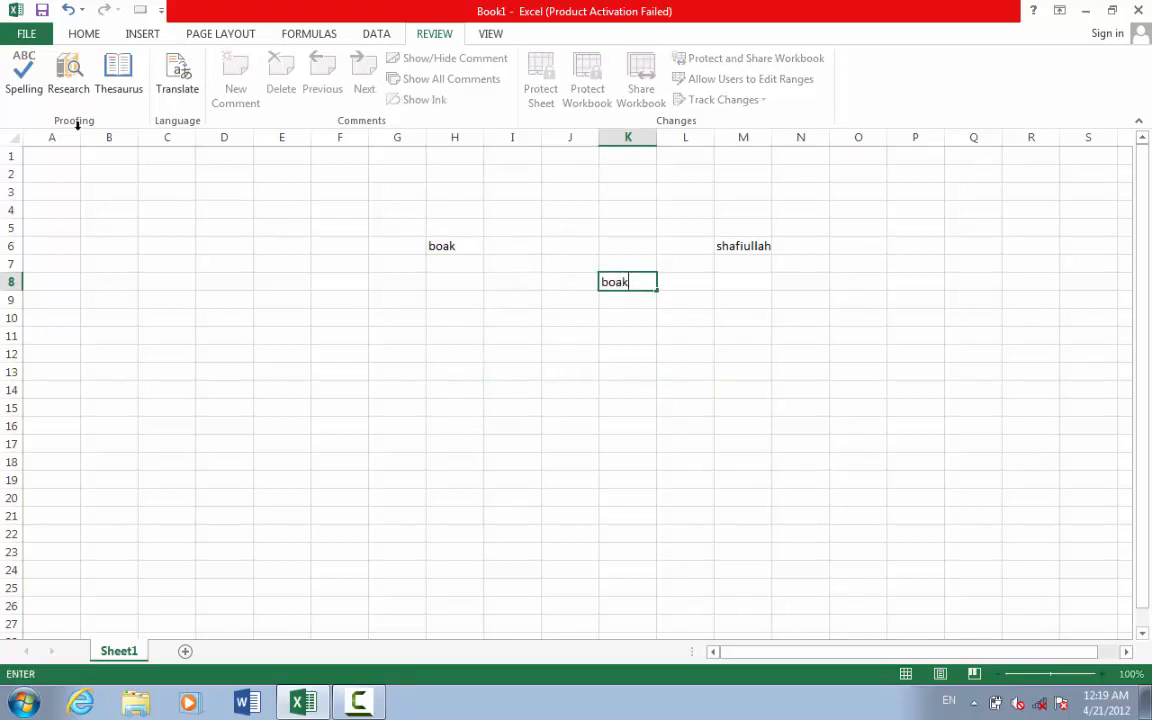
left_click(38, 85)
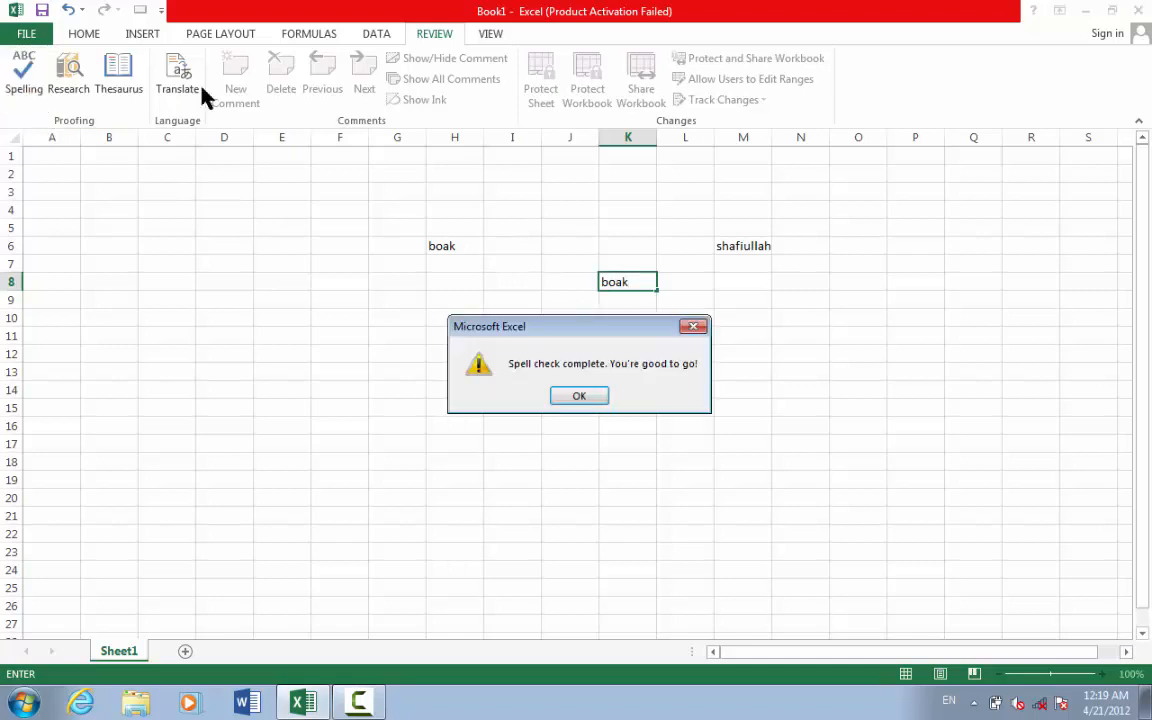
left_click(699, 327)
- Clear the test words from range G5:N10, leaving the sheet empty
left_click_drag(602, 310, 395, 208)
left_click_drag(806, 317, 393, 226)
key("Delete")
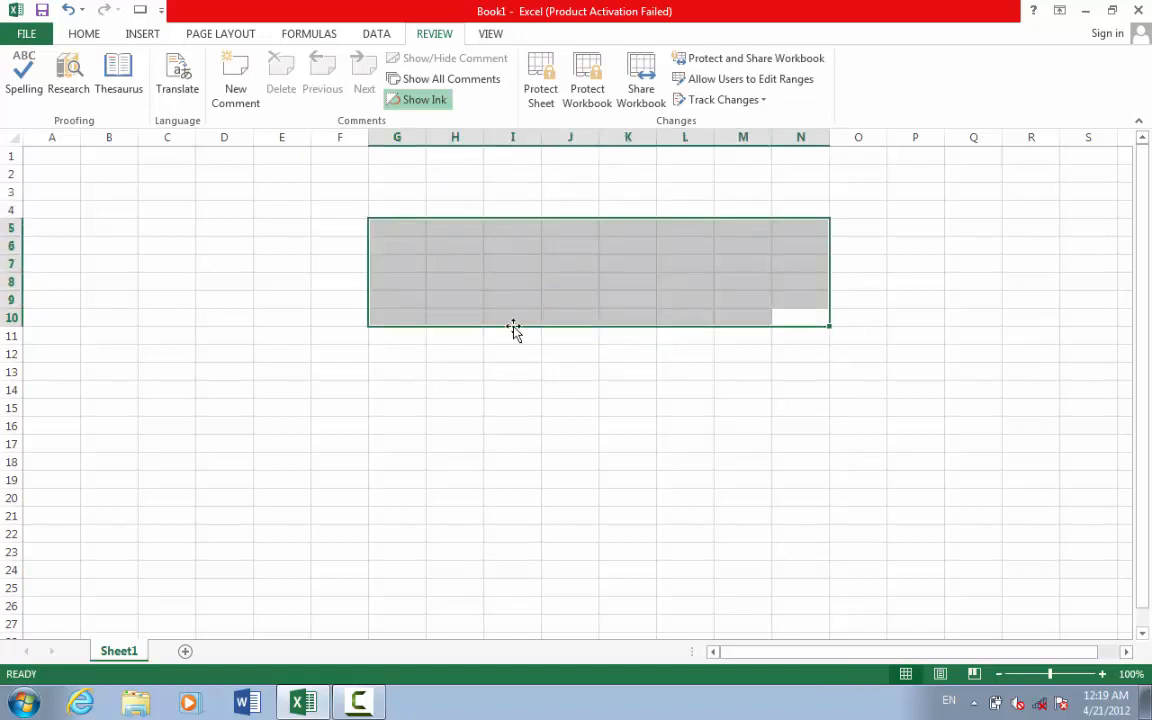
left_click(555, 356)
left_click(593, 333)
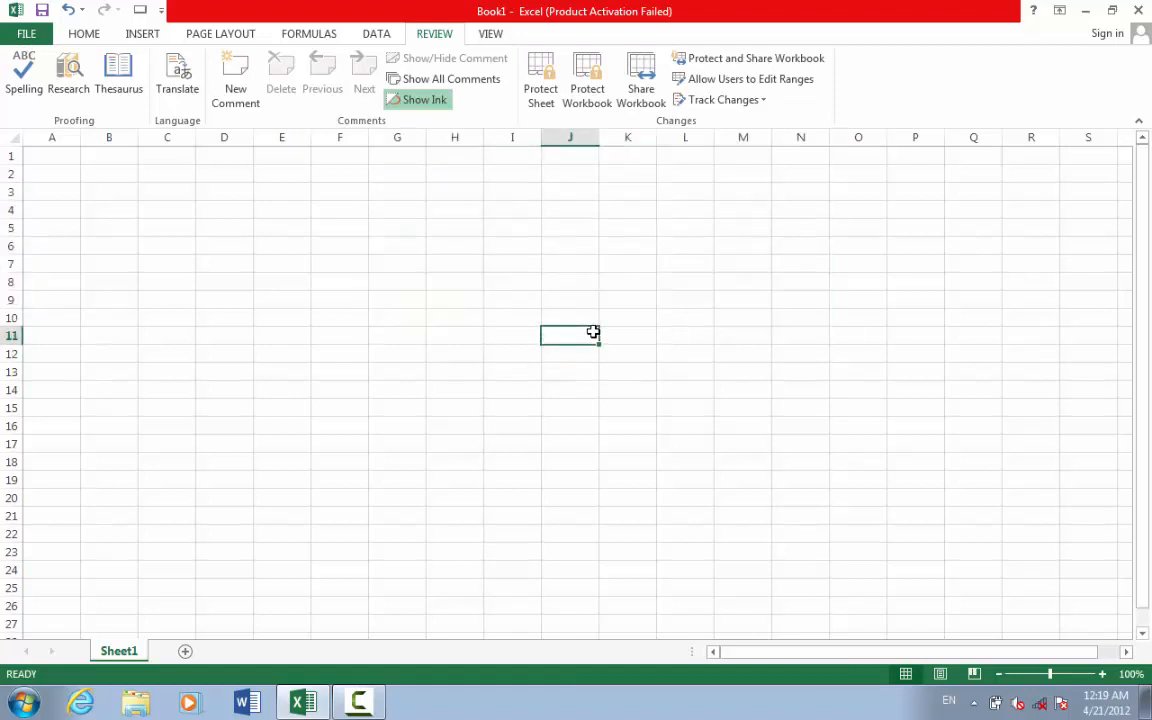
- Type 'afghanistn' in J11 and let spell check change it to 'Afghanistan'
type("afgha")
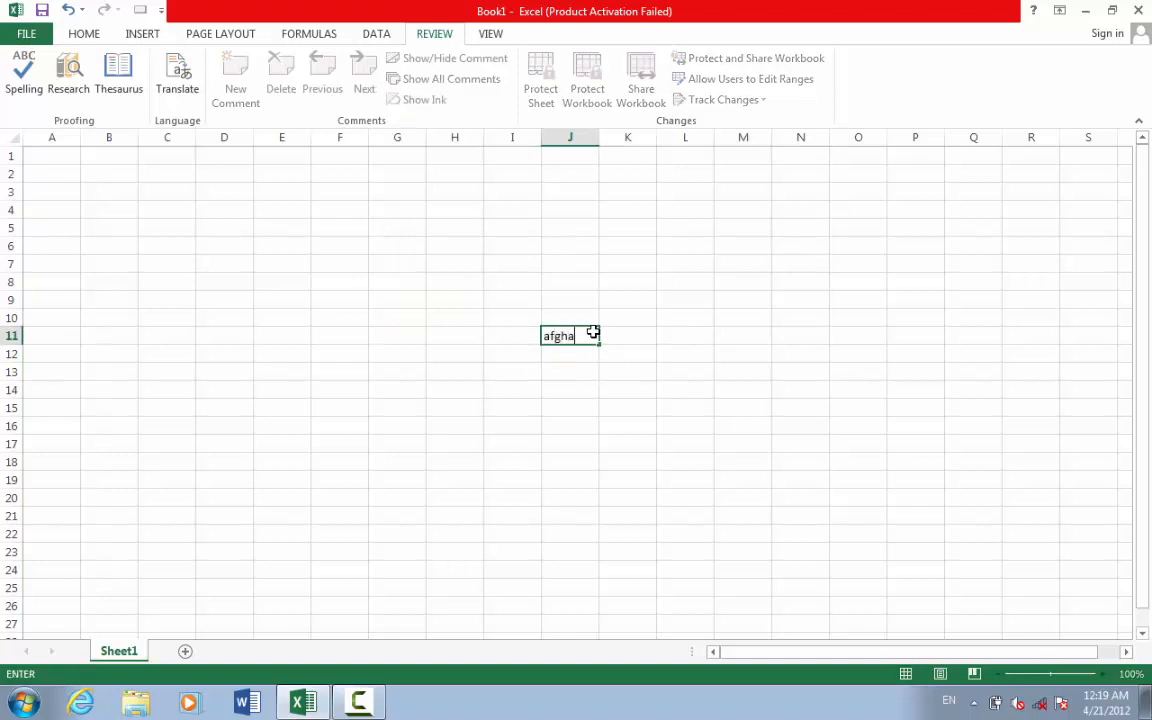
type("nistn")
key("F2")
left_click(16, 90)
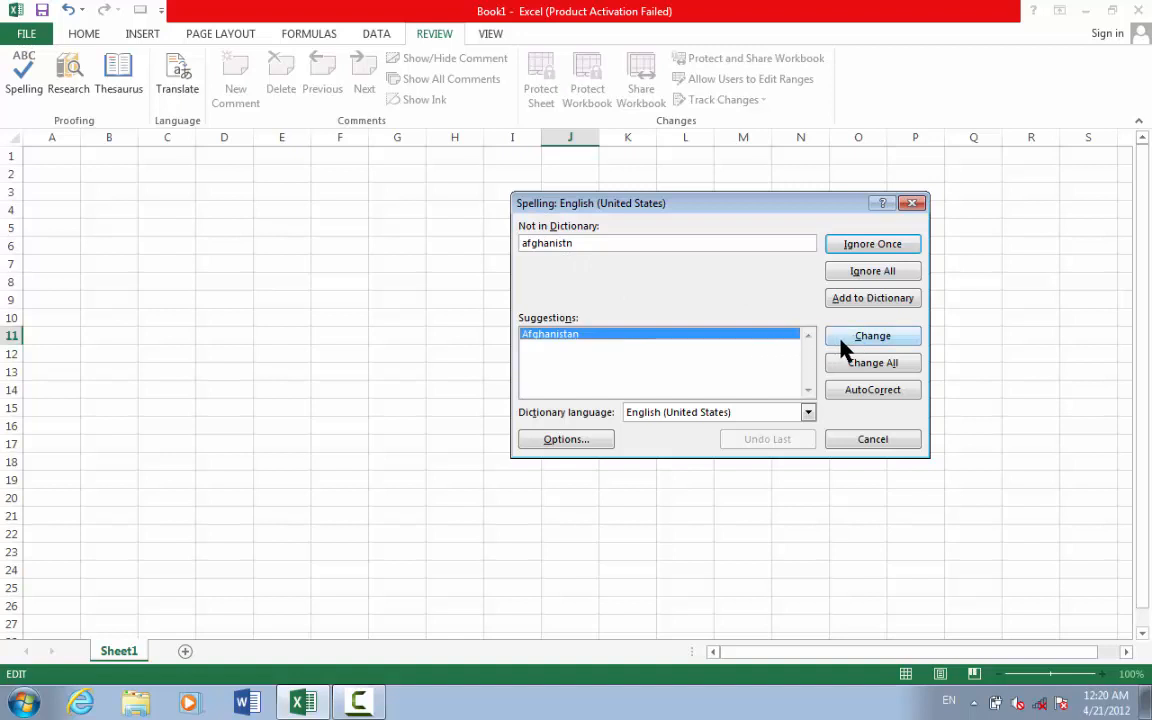
left_click(872, 336)
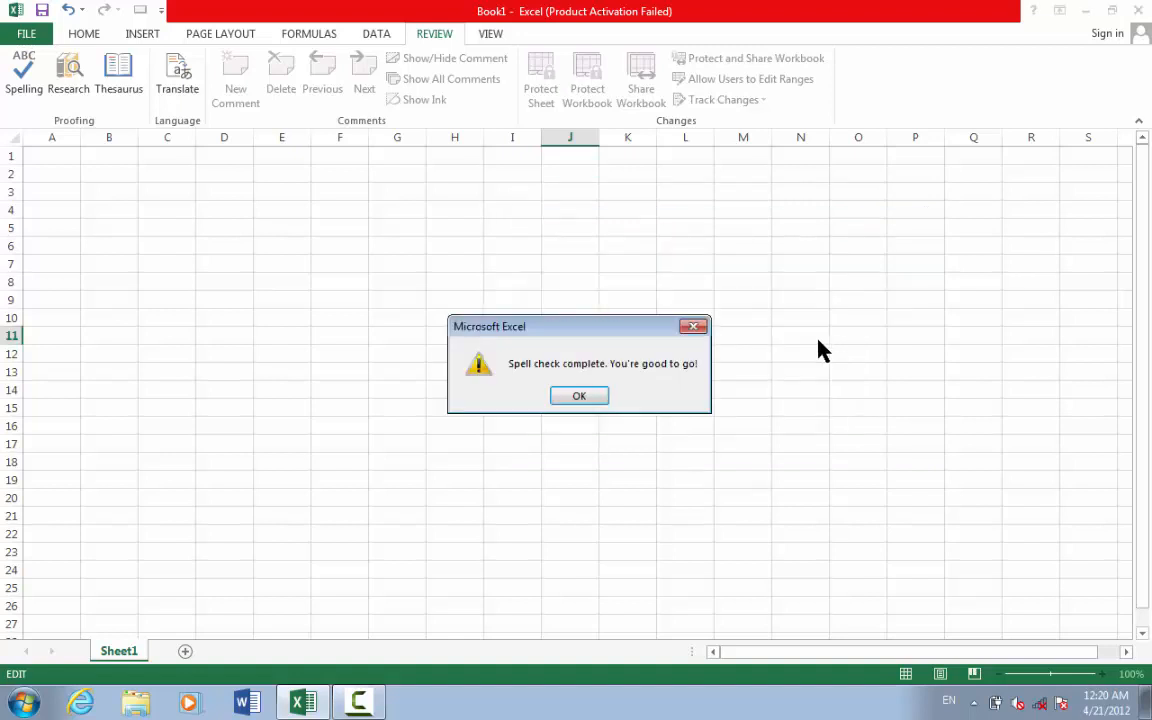
left_click(578, 398)
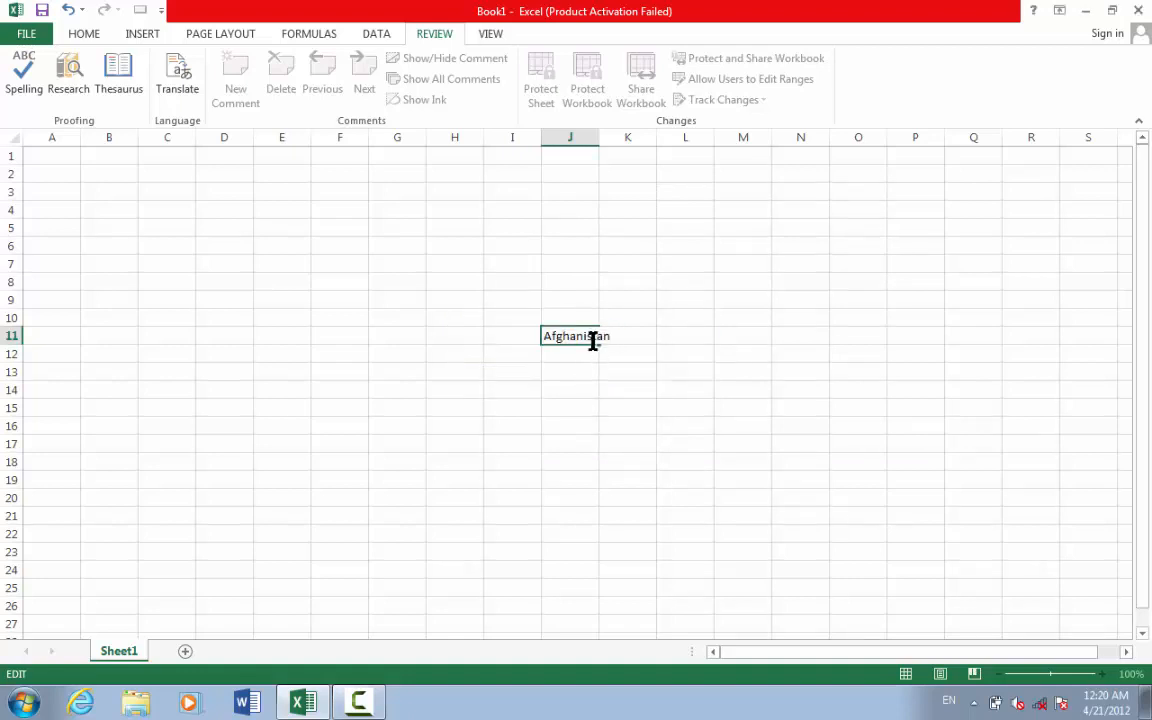
left_click(6, 80)
left_click(590, 398)
left_click(764, 321)
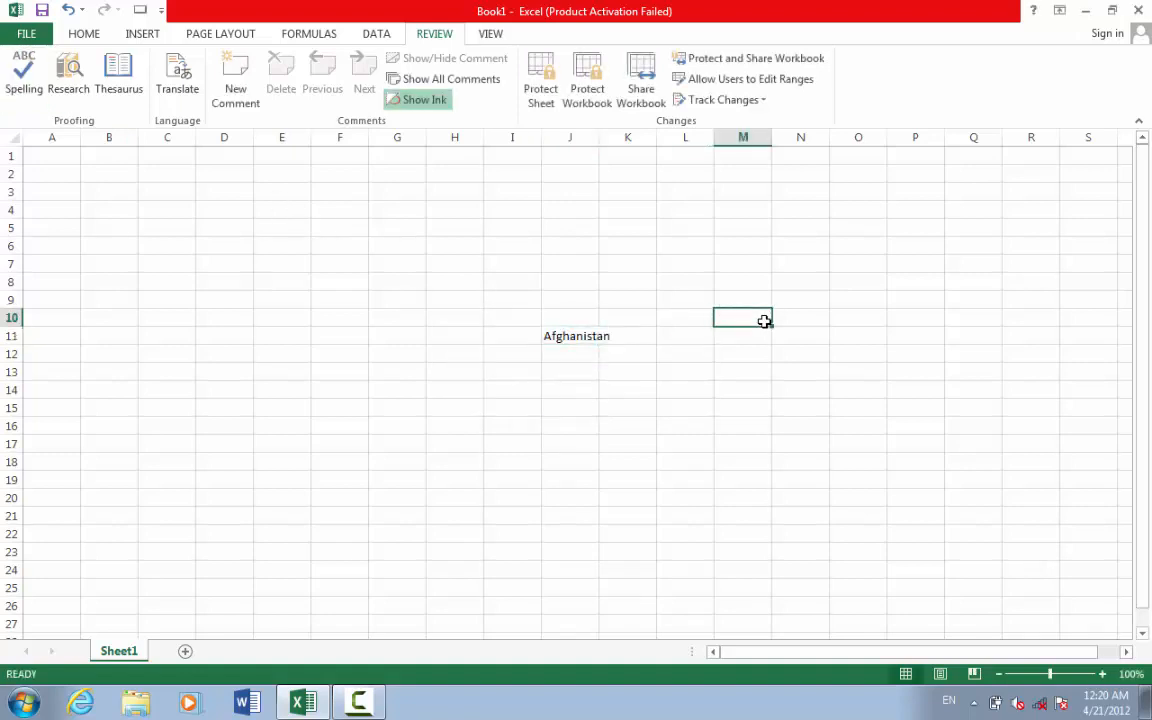
- Fill 'afghanisnt' across M10:P10 and cancel the suggestion-less spell check
type("afgh")
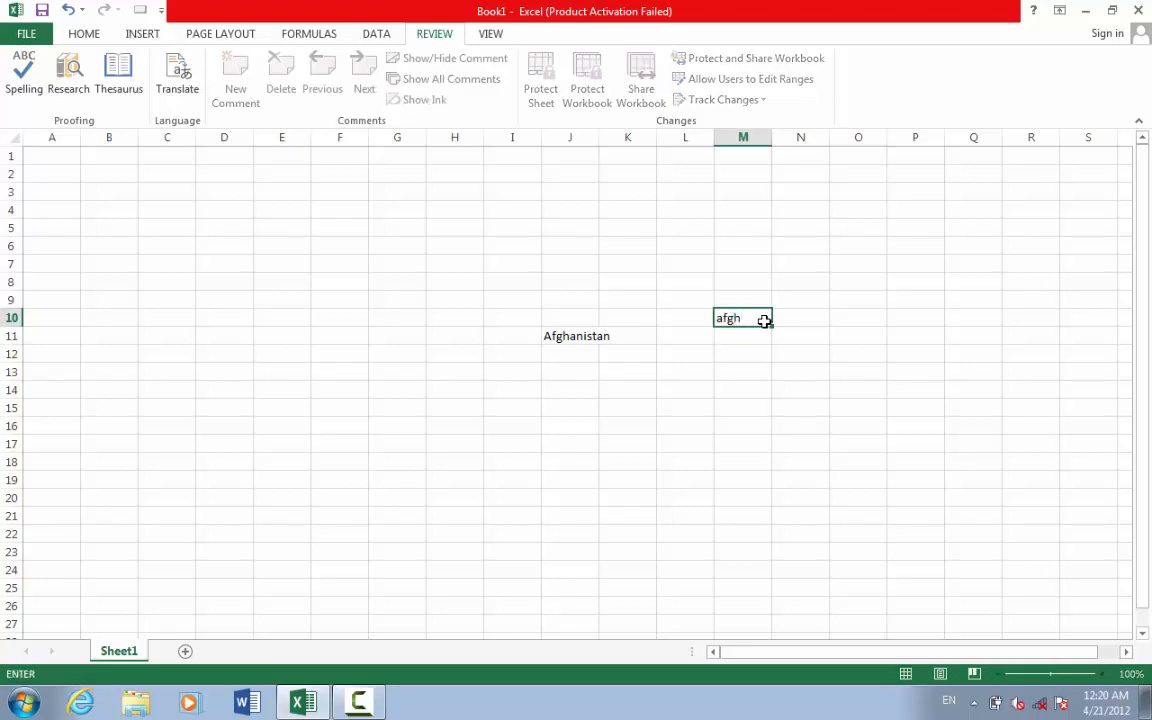
type("anisnt")
left_click(764, 321)
type("n")
left_click(766, 367)
mouse_move(737, 314)
left_mouse_down()
mouse_move(843, 365)
mouse_move(820, 357)
left_mouse_up()
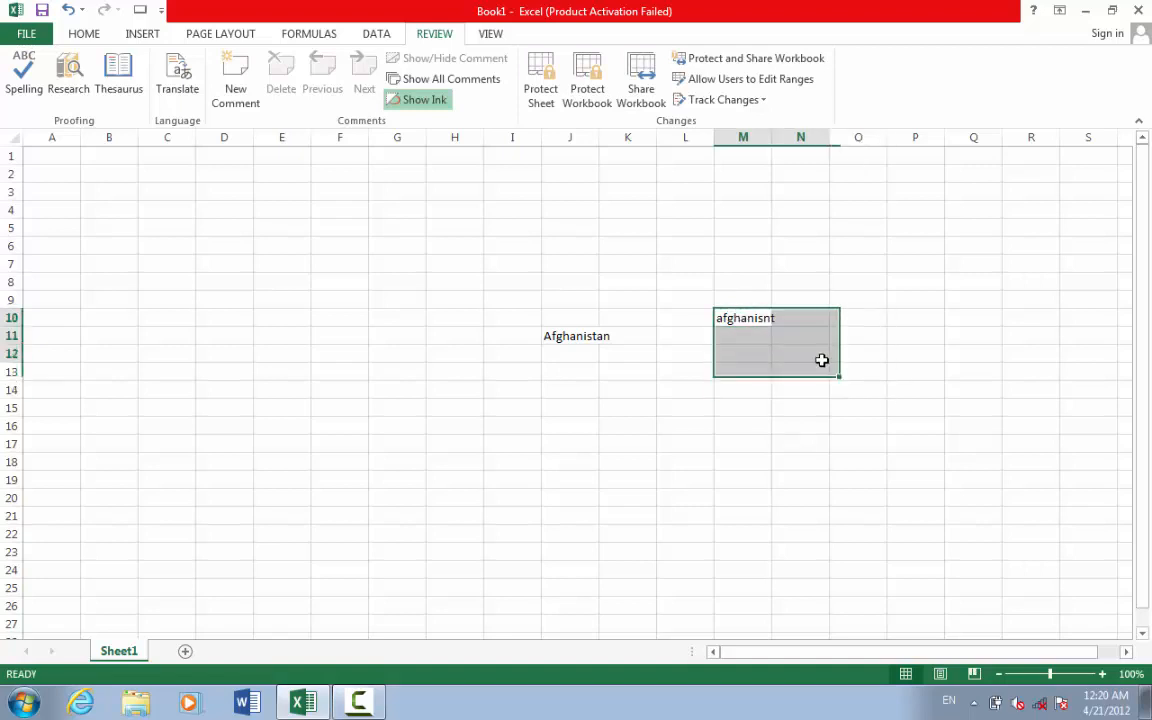
left_click(748, 319)
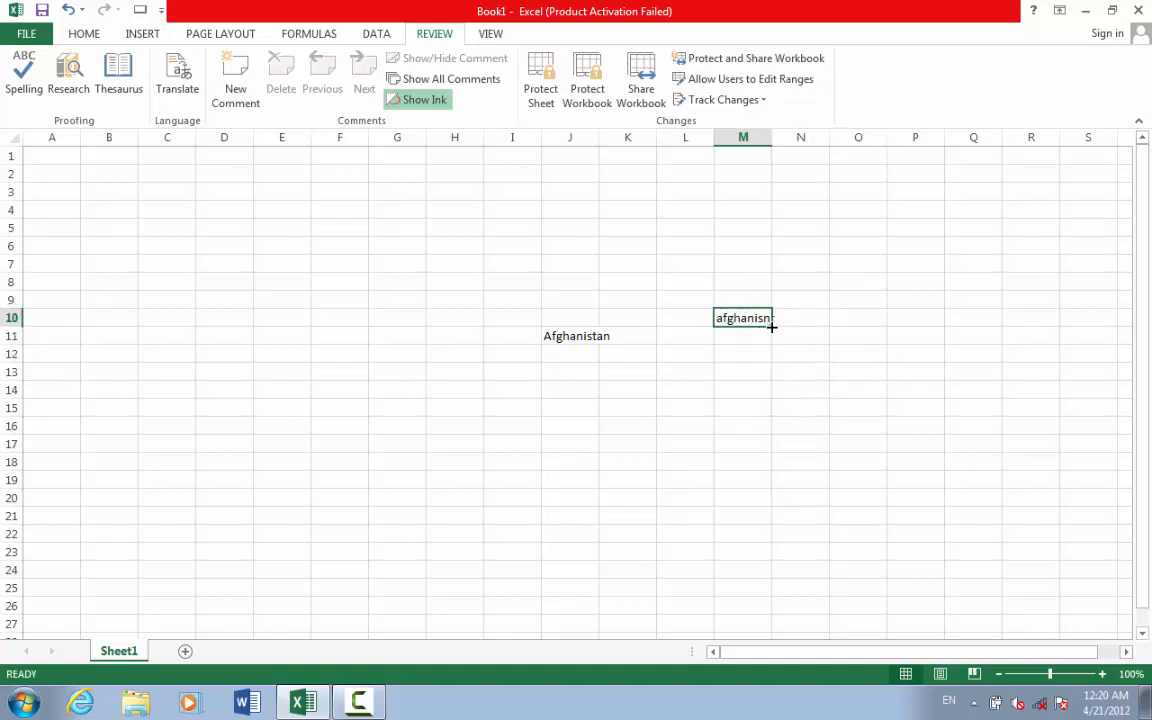
left_click_drag(771, 327, 959, 486)
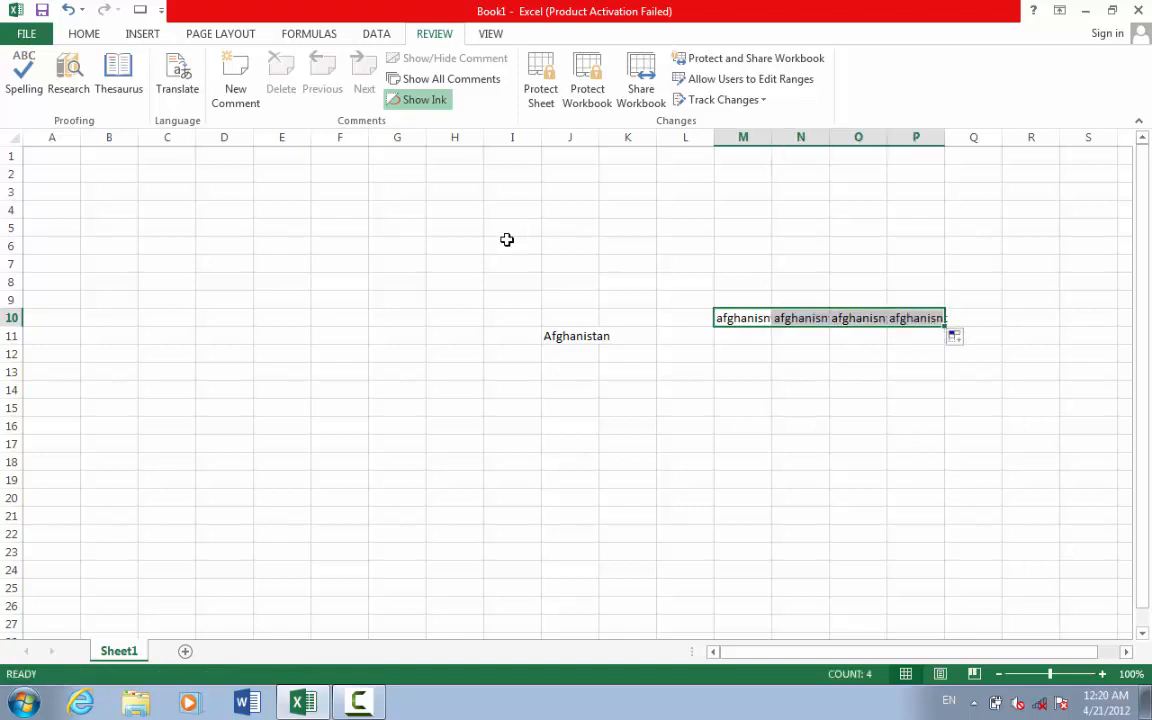
left_click(22, 80)
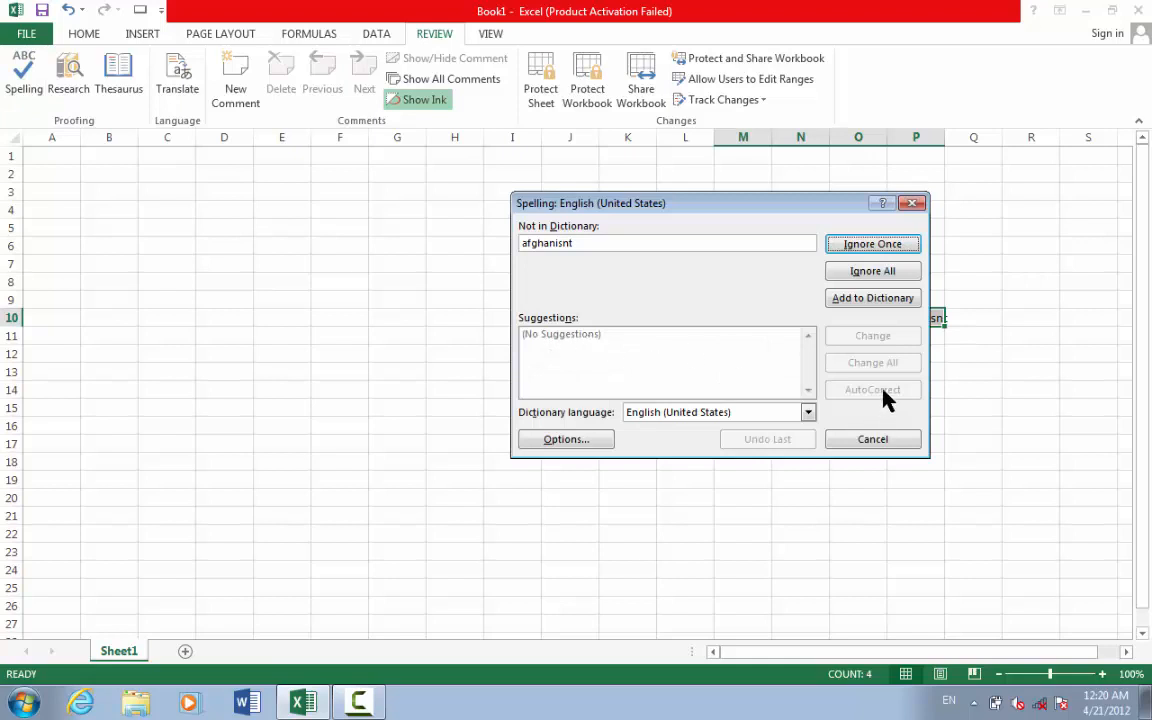
left_click(875, 442)
- Erase a stray entry in M16 and select range M15:P23
left_click(733, 417)
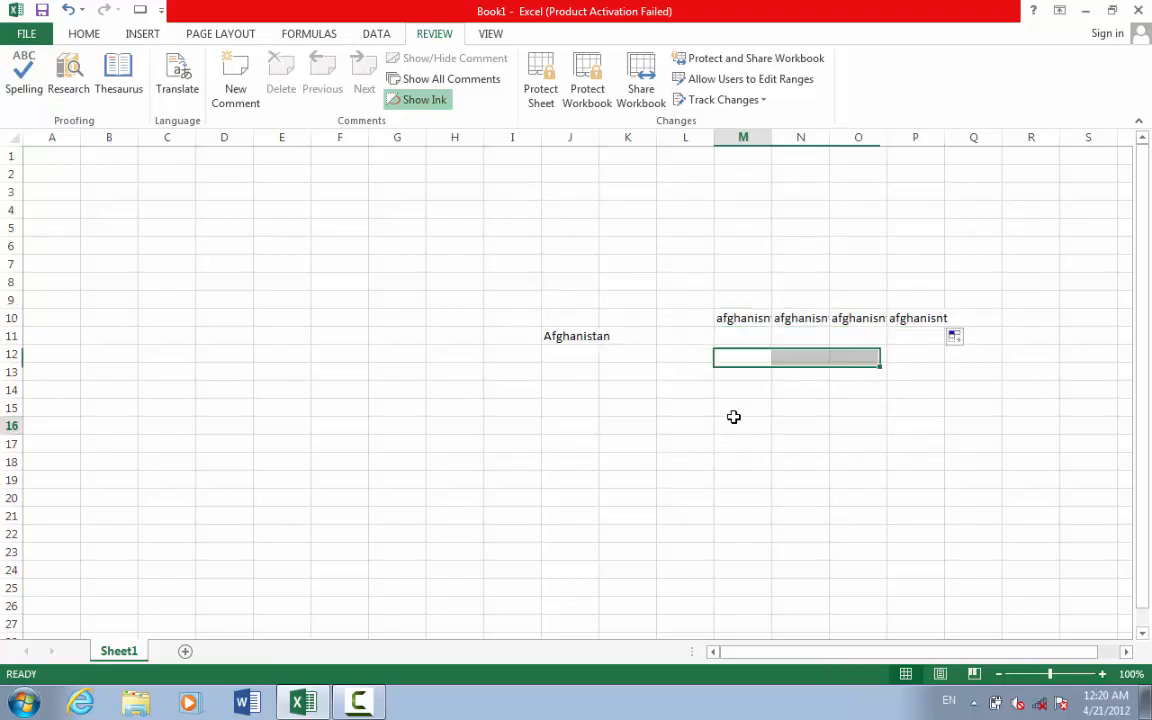
type("afgh")
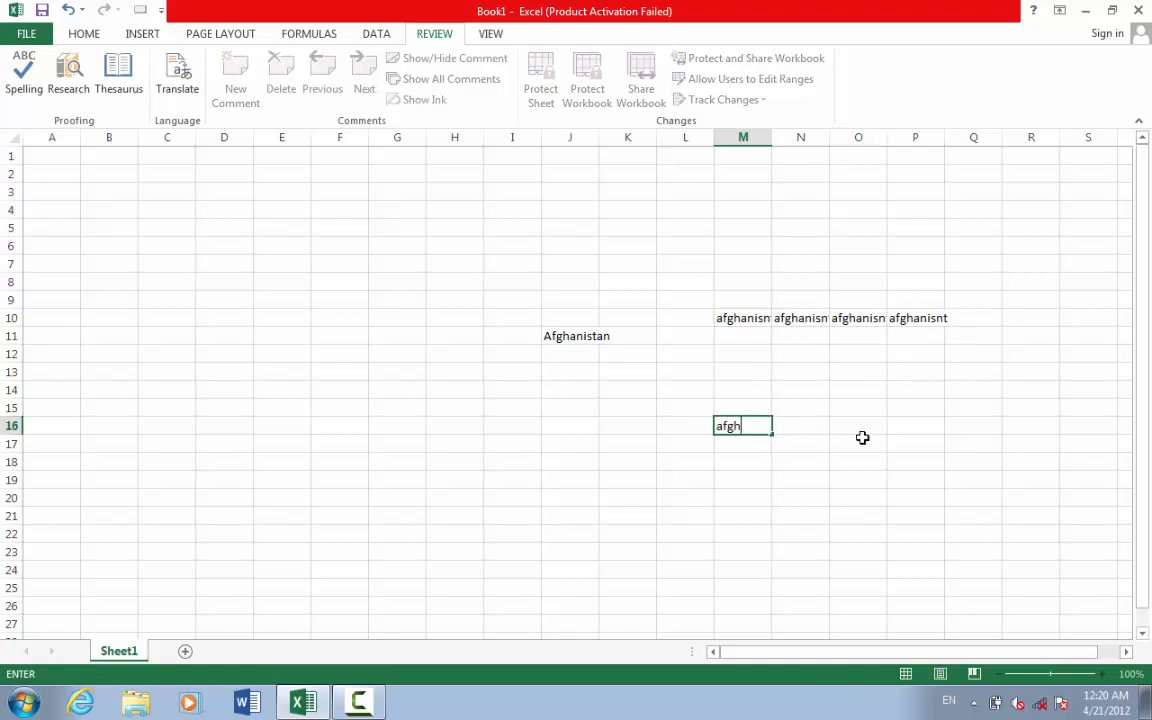
key("BackSpace")
key("BackSpace")
key("BackSpace")
key("BackSpace")
left_click(760, 409)
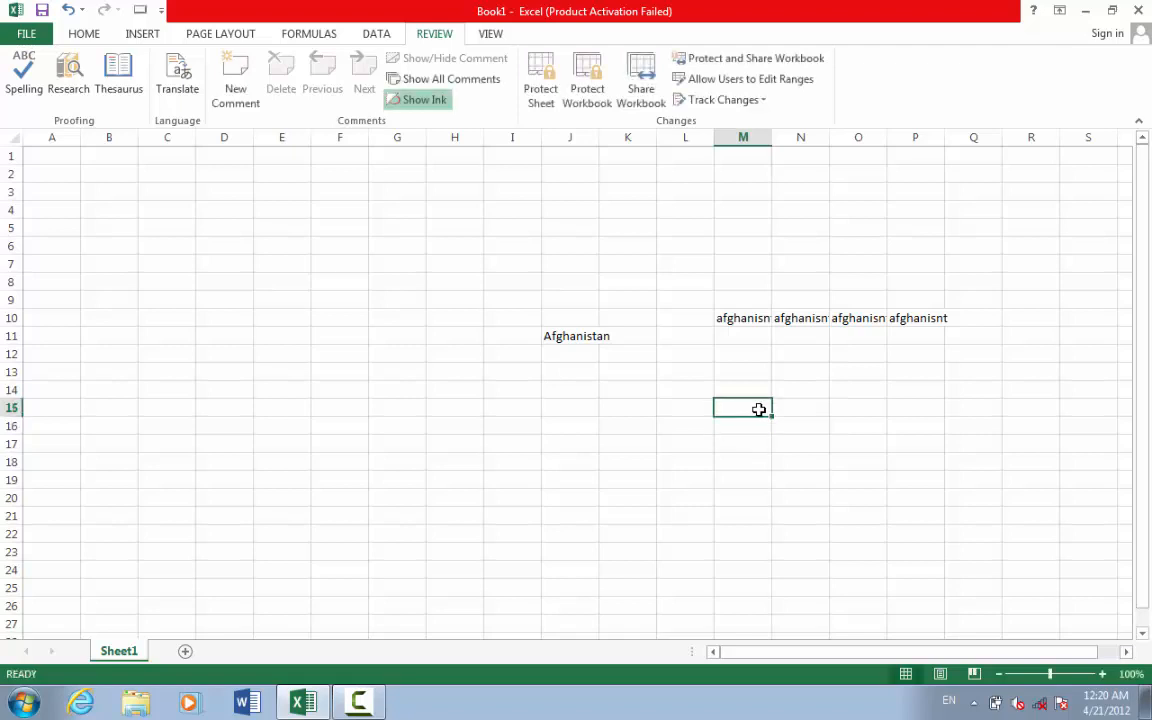
left_click_drag(759, 409, 913, 555)
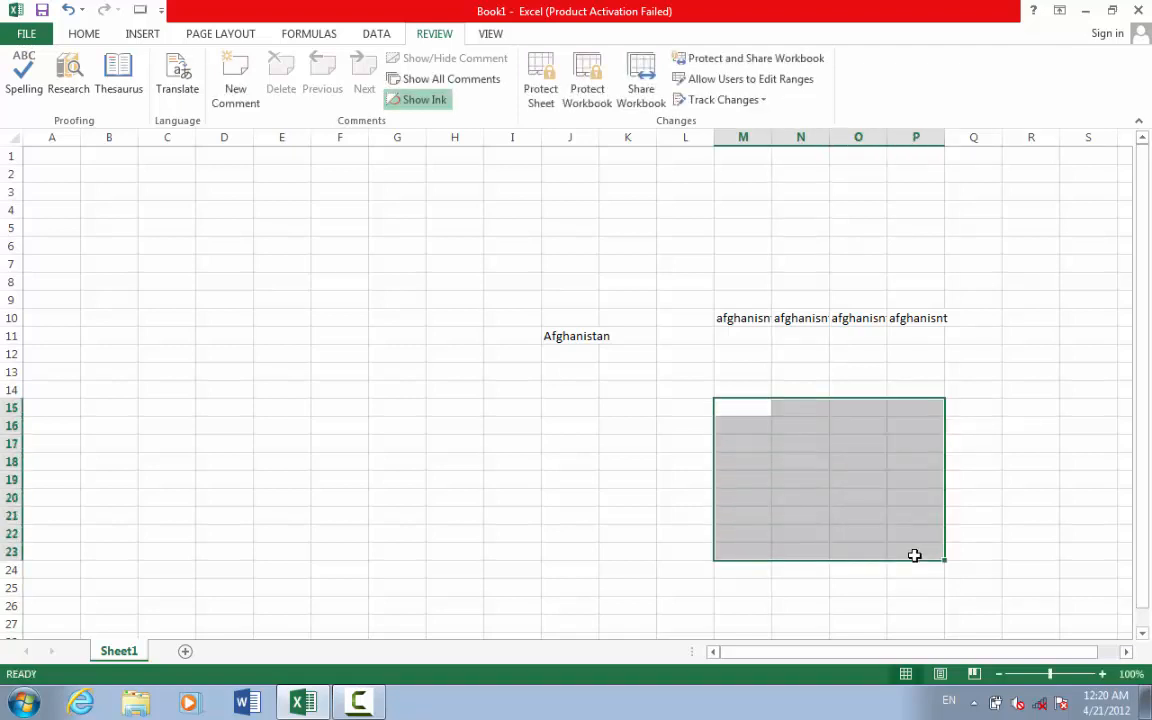
- Fill all 36 cells of M15:P23 with 'Afghanistan' via Ctrl+Enter and pass a spell check
type("afghani")
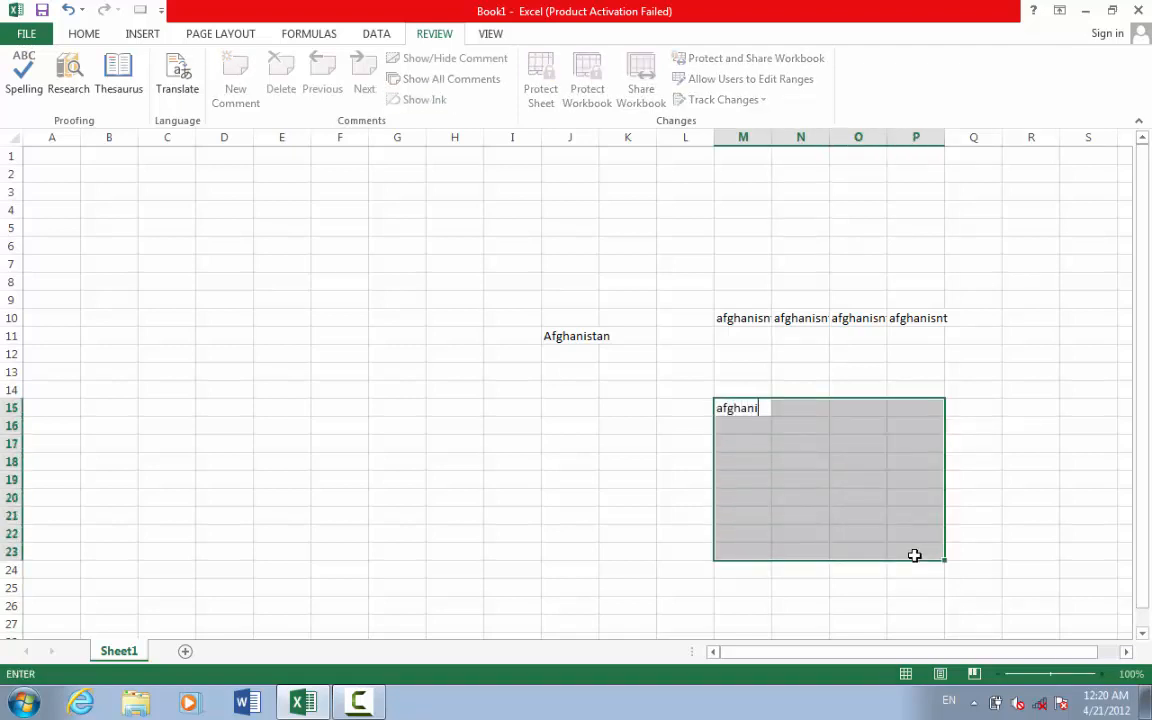
type("sta")
key("BackSpace")
type("n")
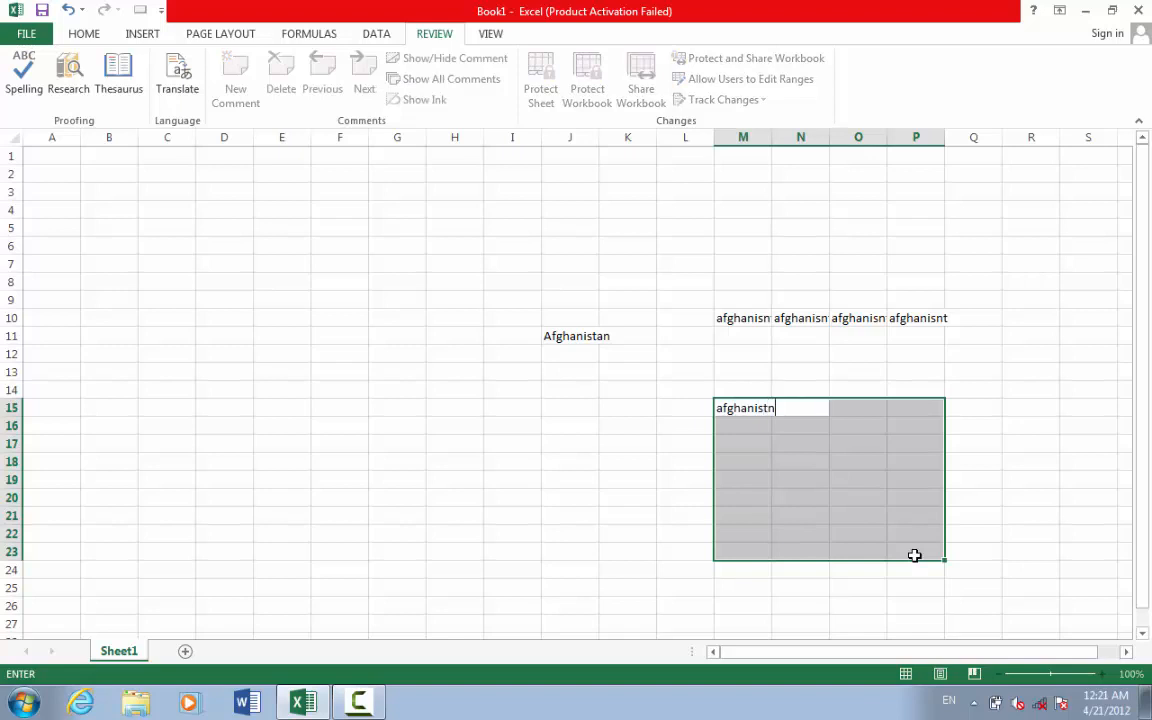
key("ctrl+Return")
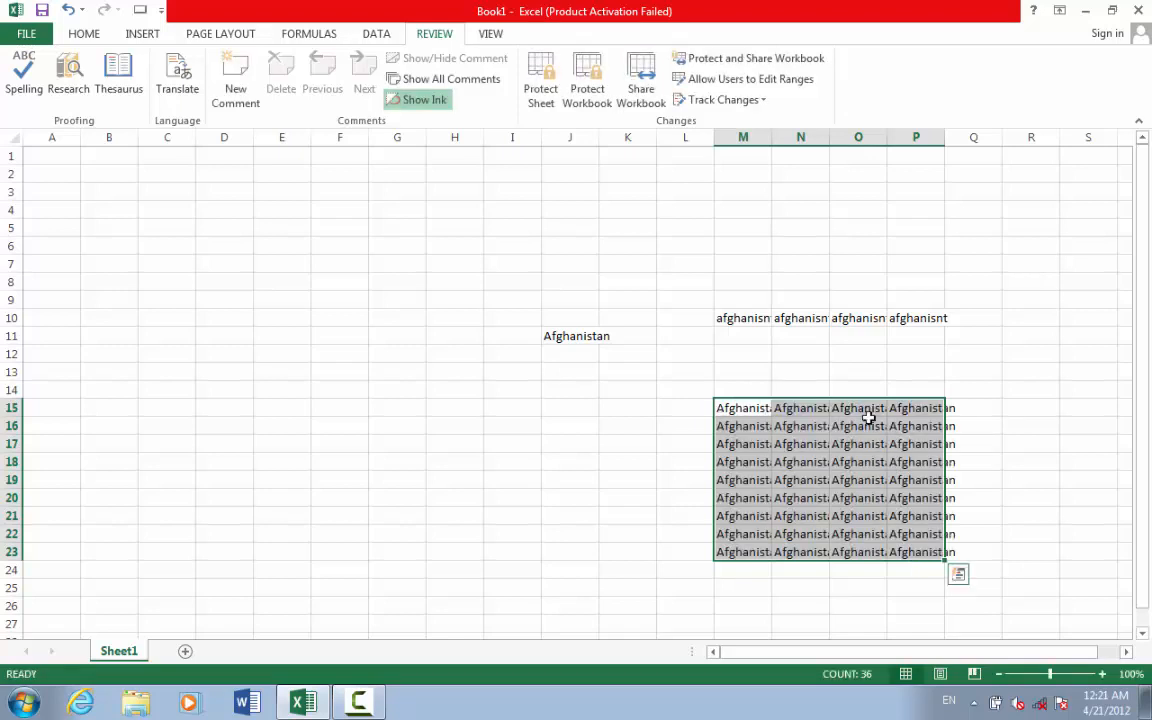
left_click(24, 90)
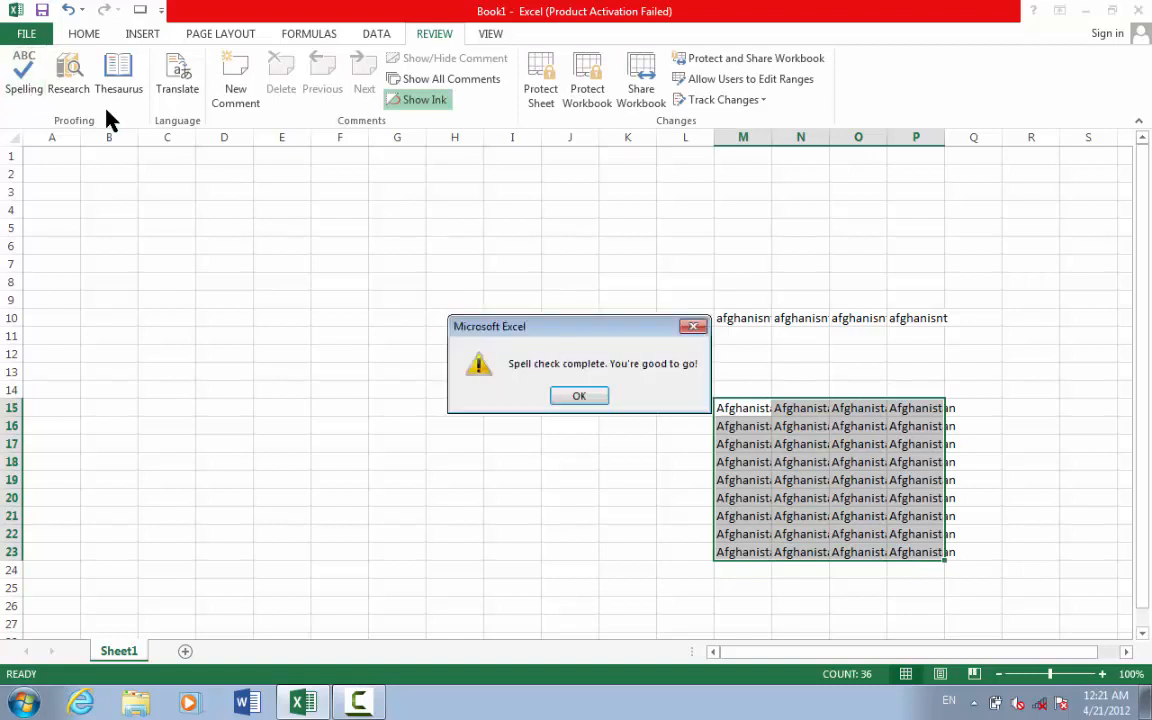
left_click(579, 397)
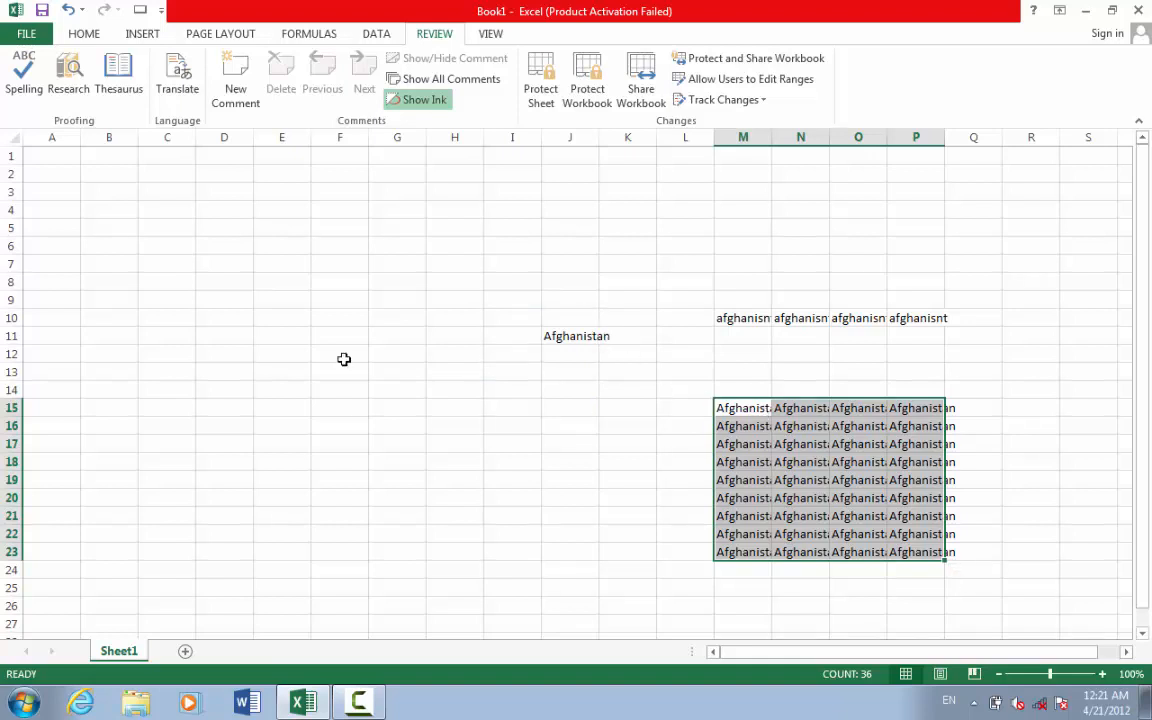
left_click(255, 382)
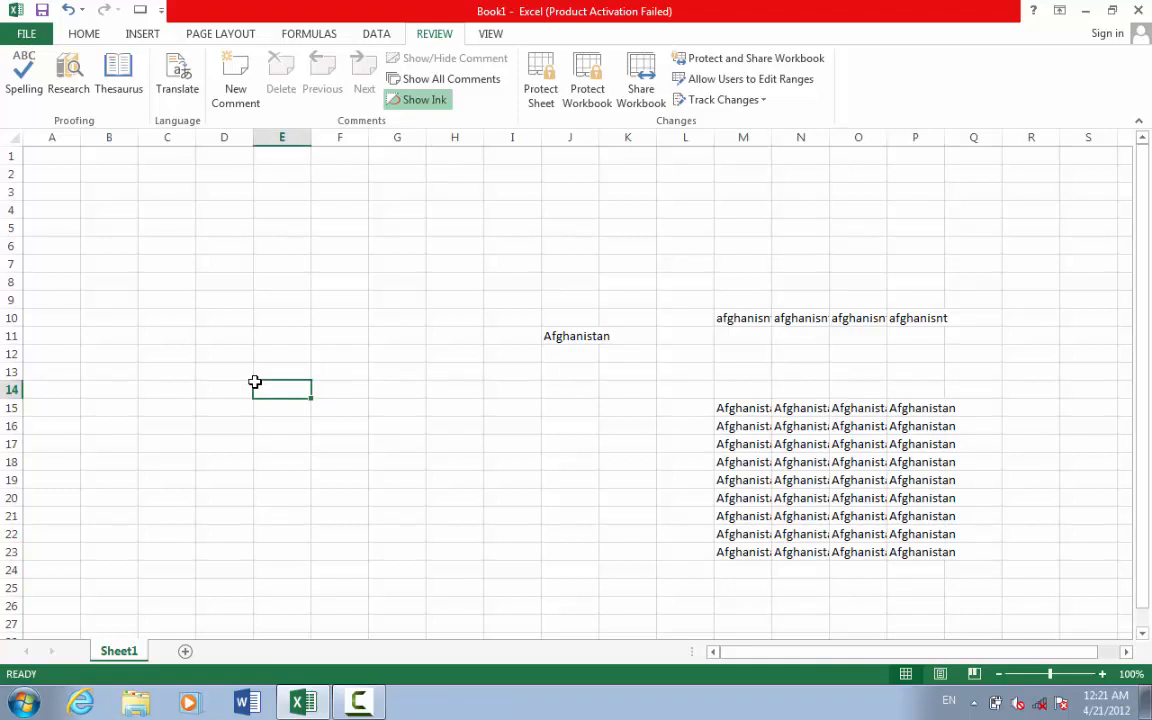
- Type 'cwr' in E14 and use spell check to change it to 'car'
type("car")
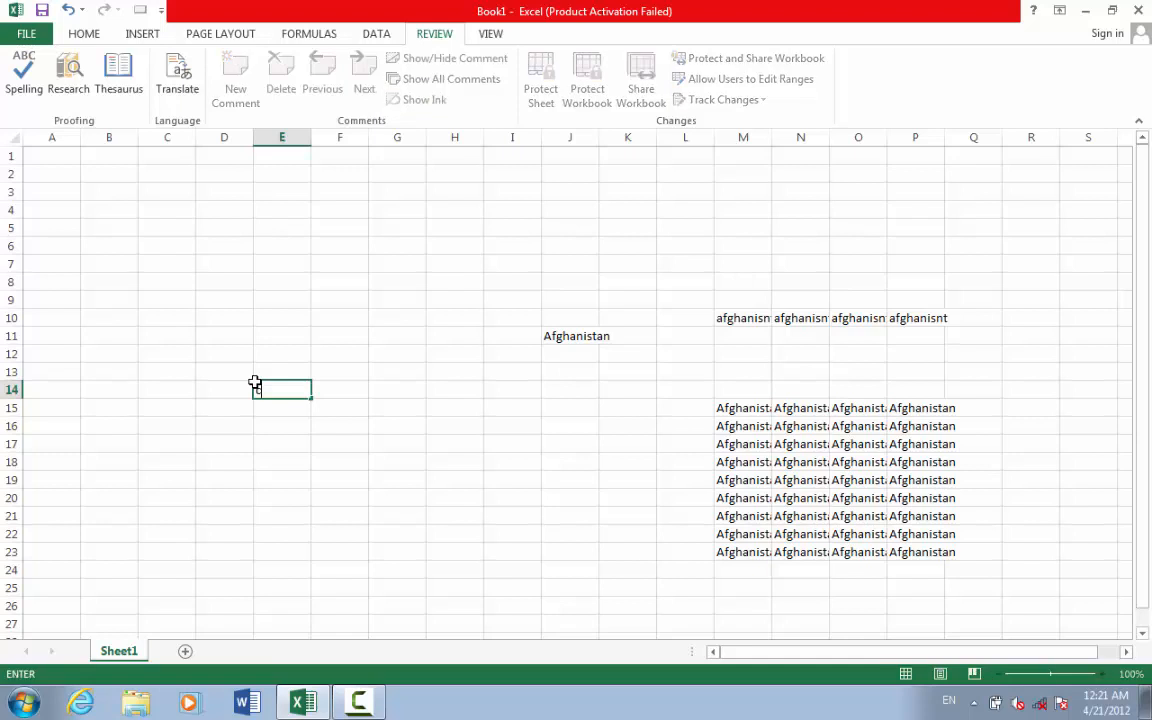
key("BackSpace")
type("wr")
left_click(20, 85)
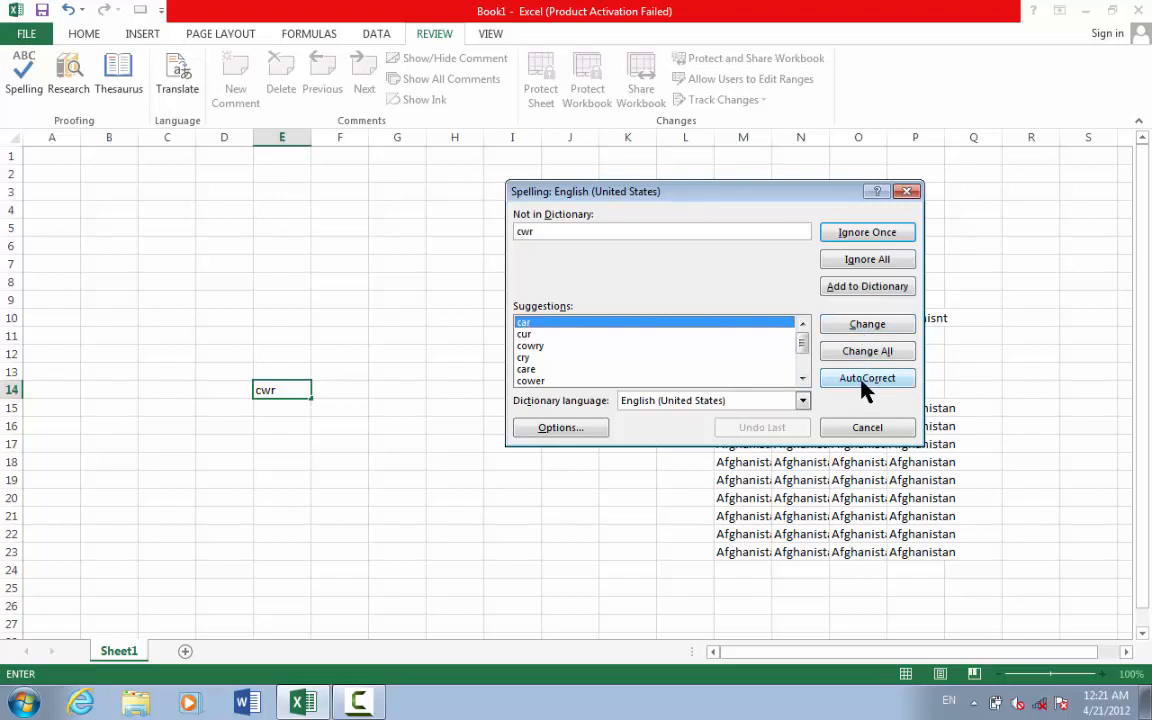
left_click(562, 330)
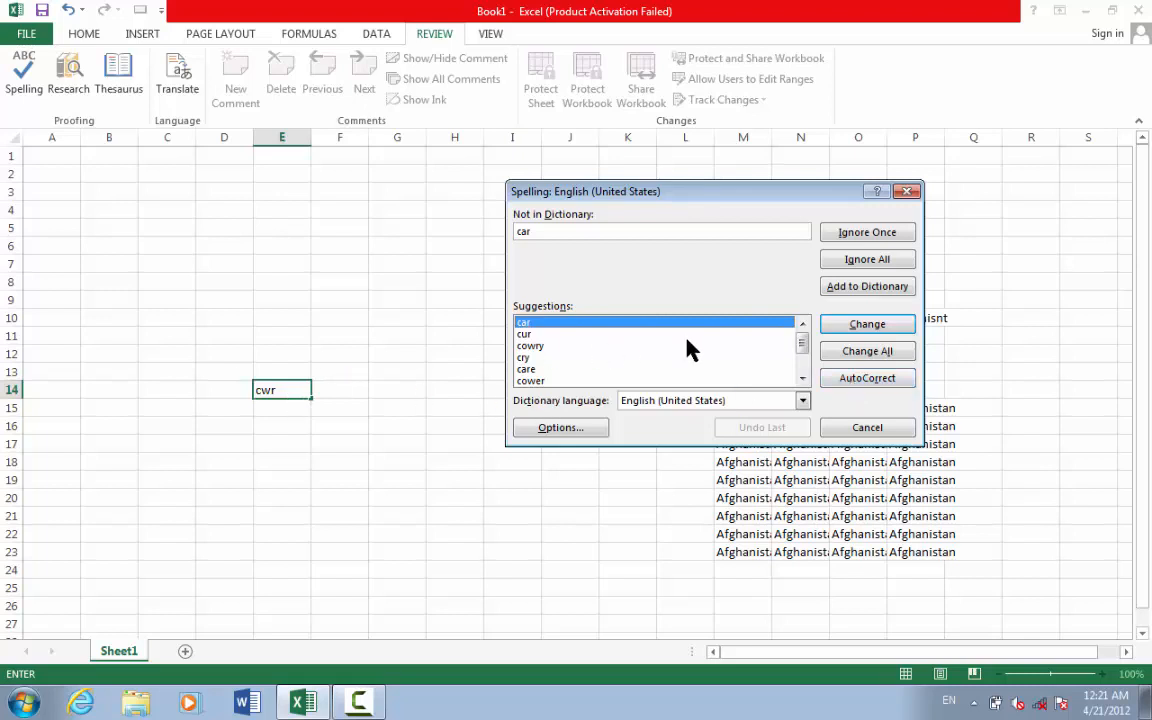
left_click(867, 380)
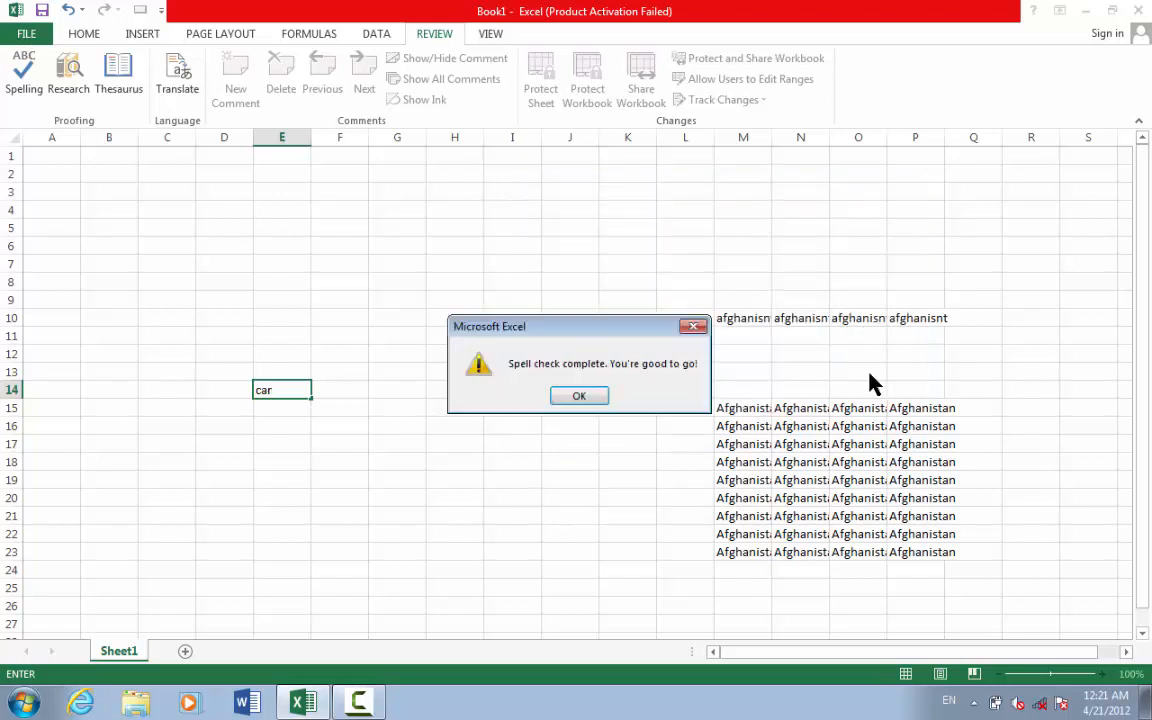
left_click(580, 397)
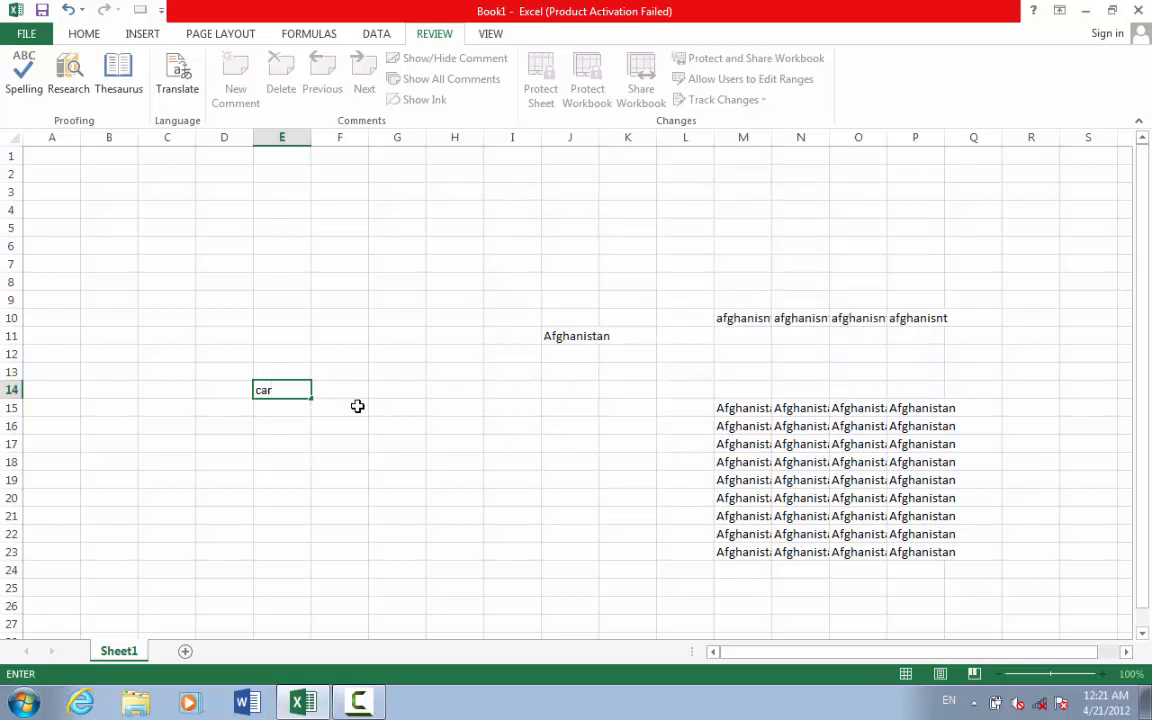
key("Return")
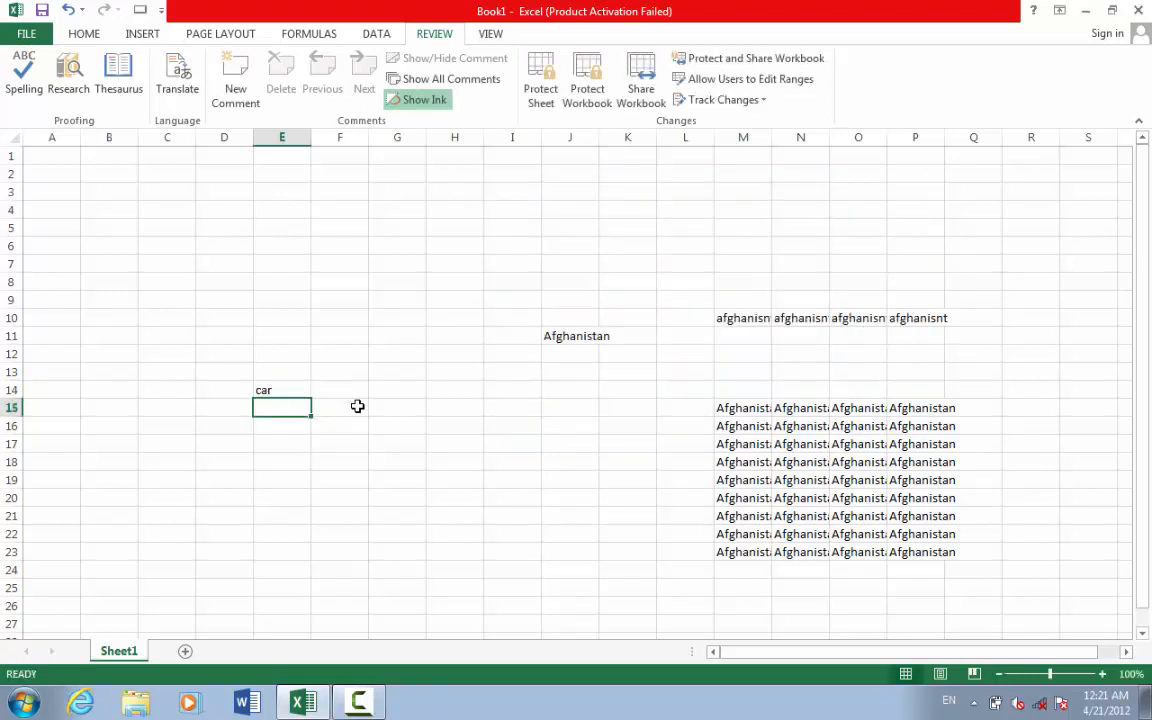
type("car")
key("Return")
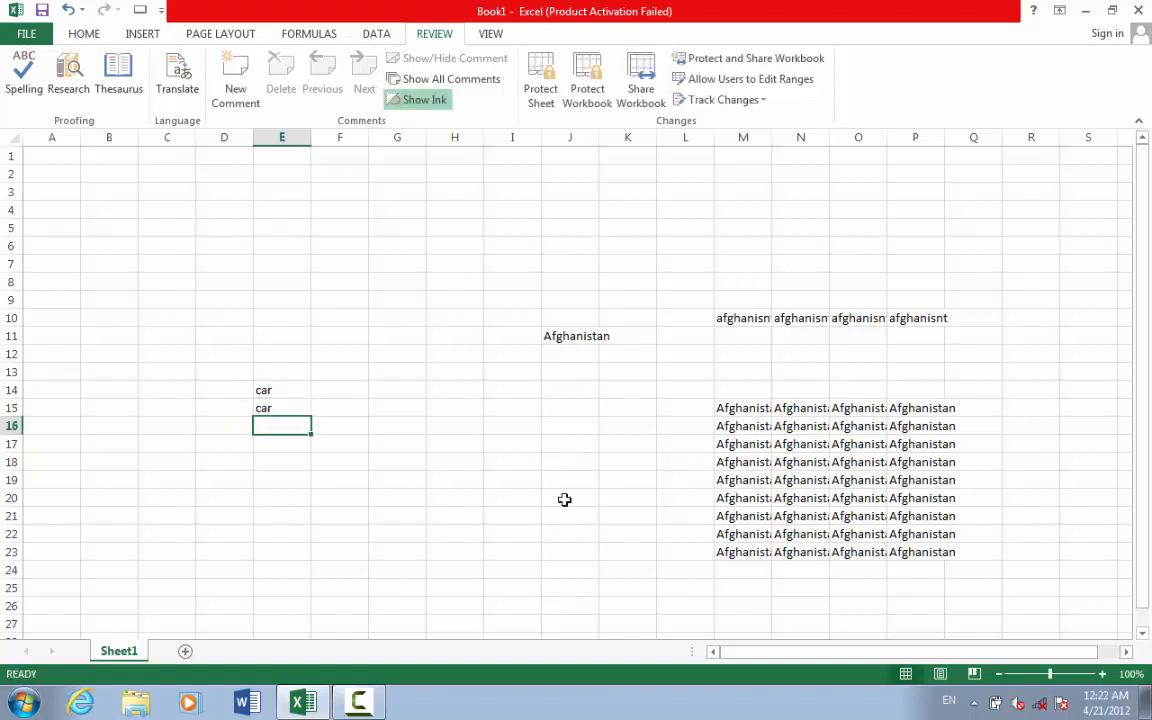
left_click_drag(998, 583, 740, 465)
left_click_drag(669, 400, 298, 267)
left_click(322, 314)
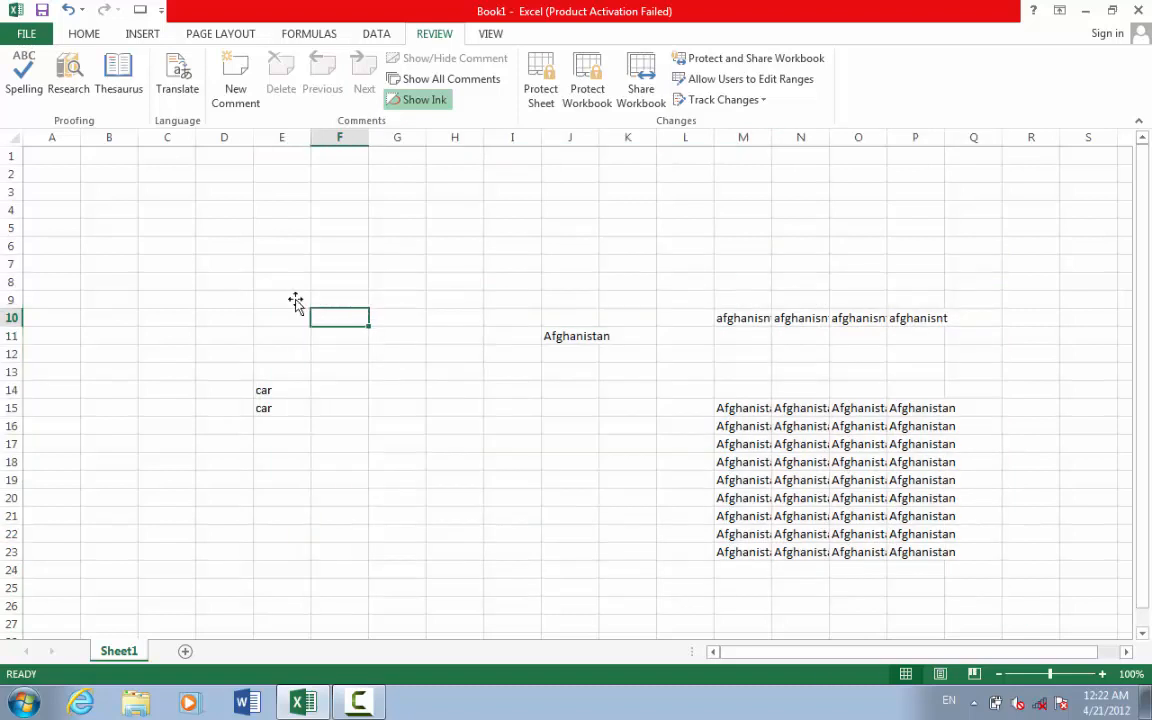
left_click(283, 390)
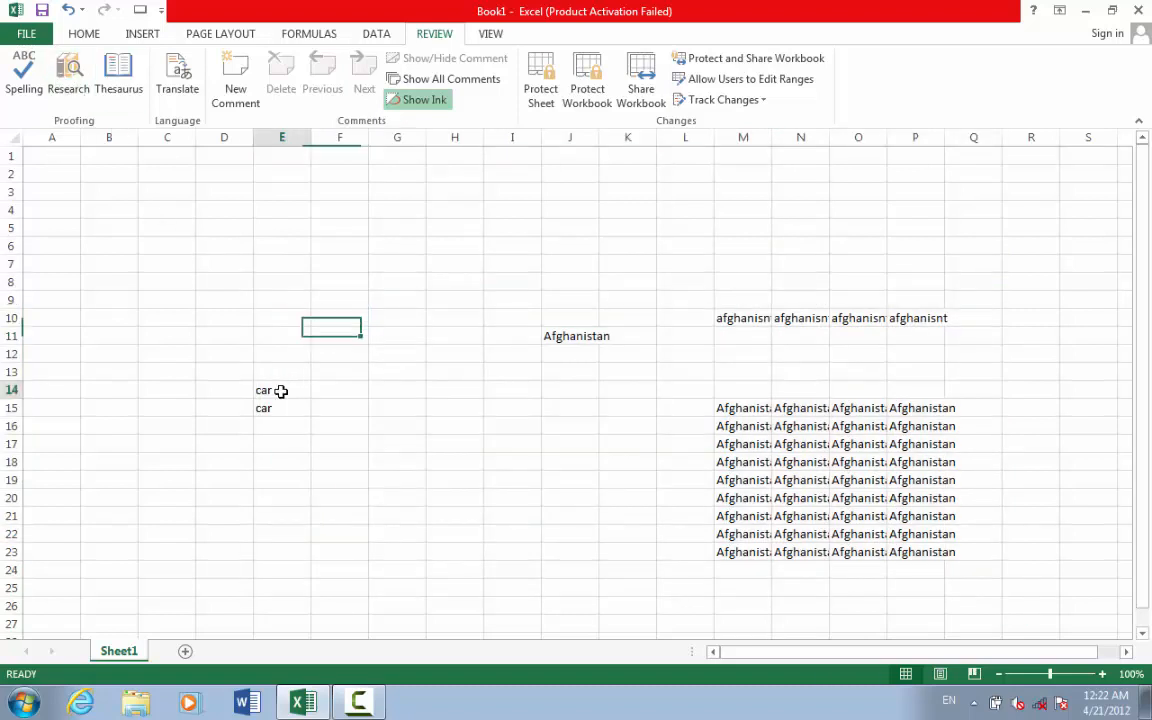
left_click(71, 90)
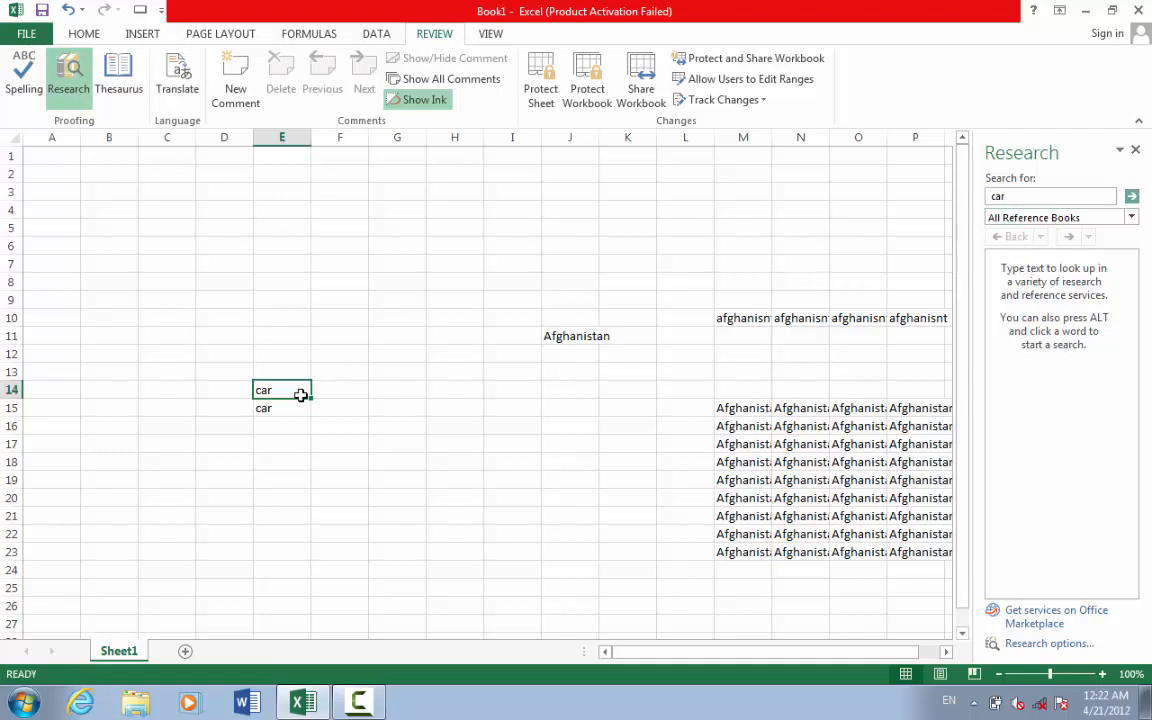
left_click(134, 97)
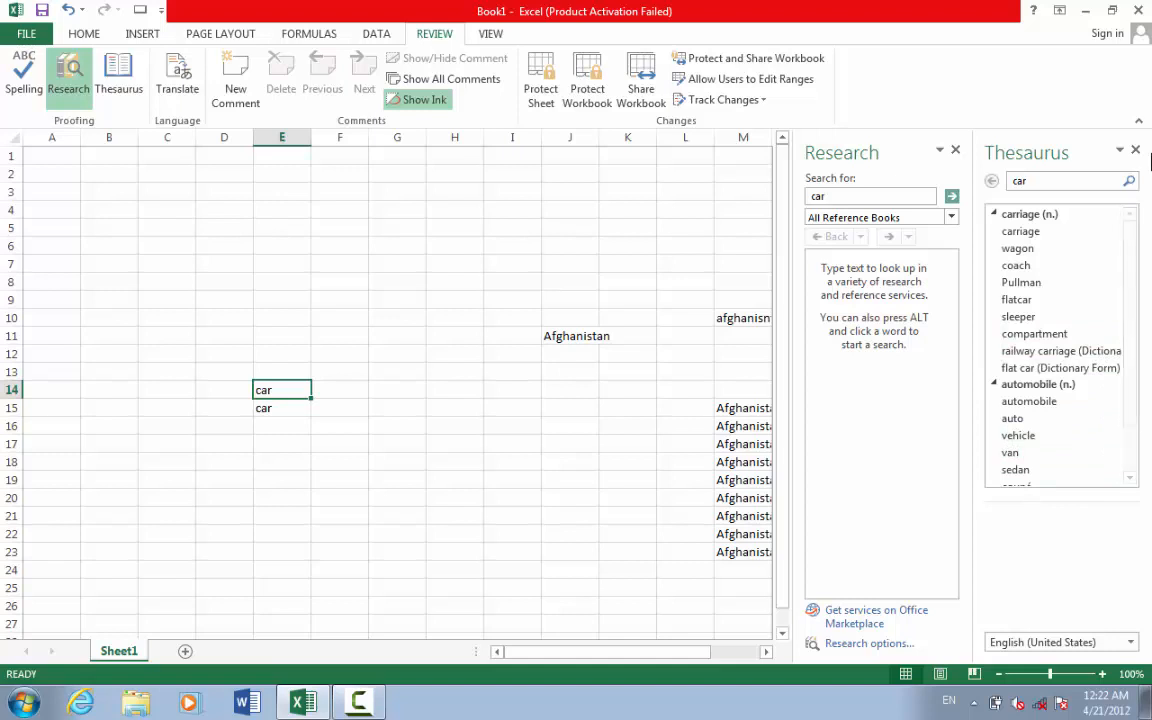
left_click(1135, 150)
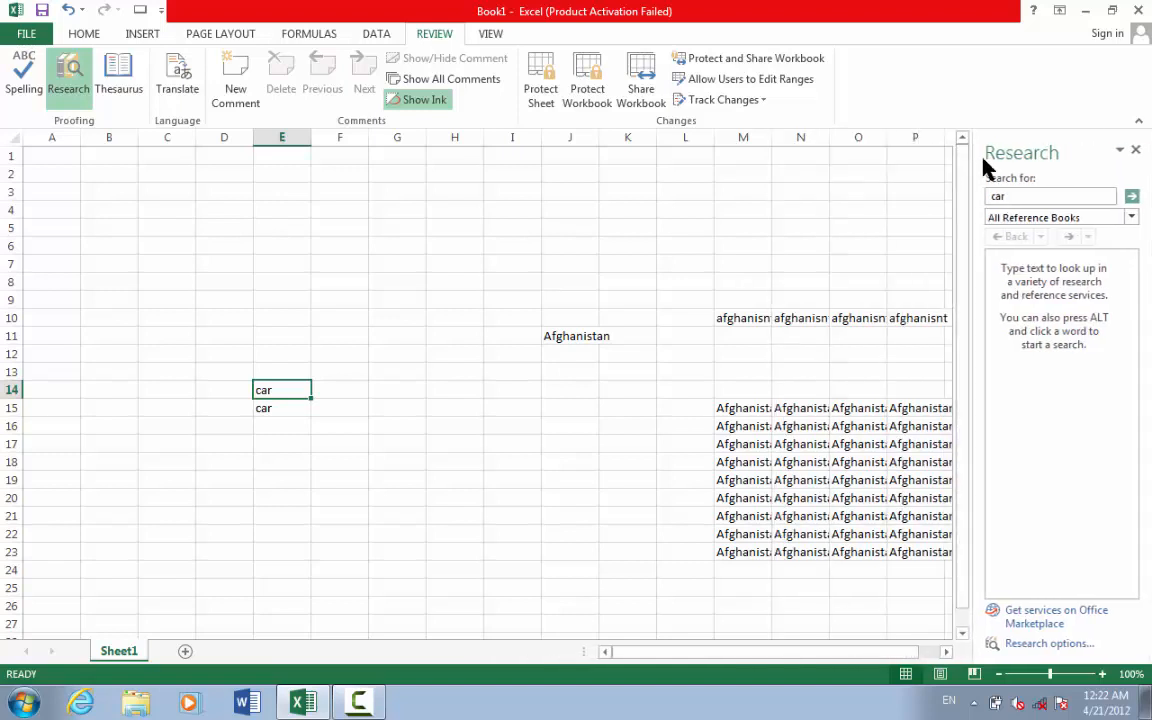
left_click(1135, 150)
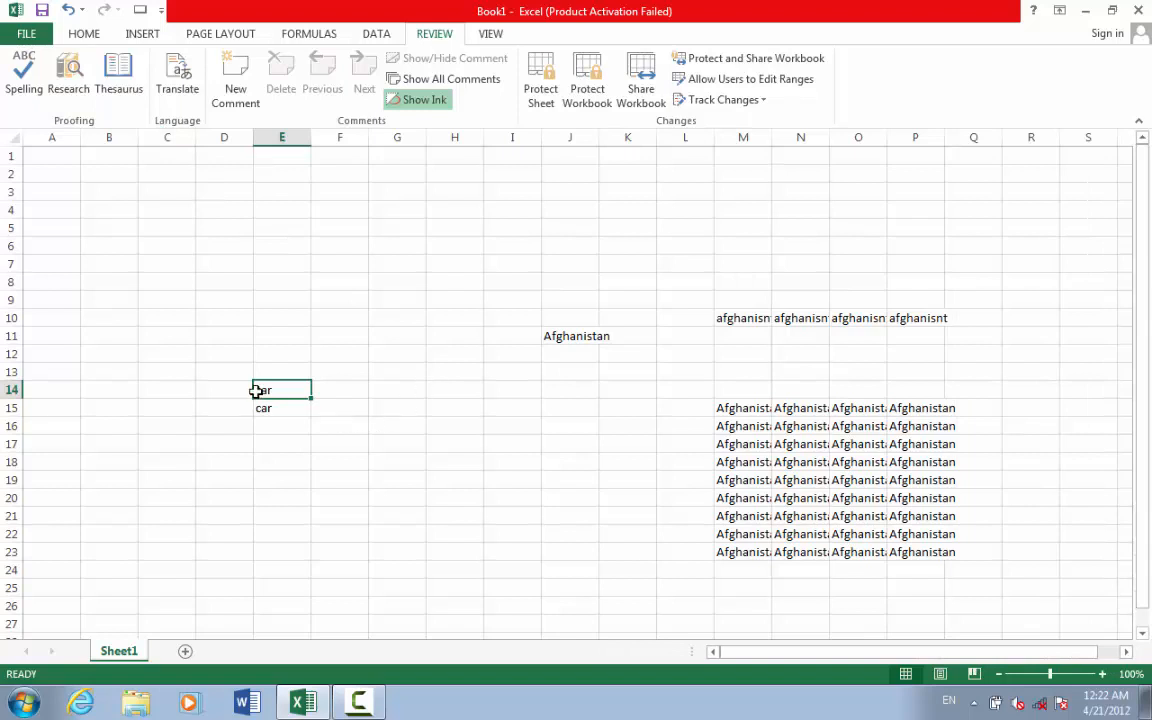
left_click(198, 95)
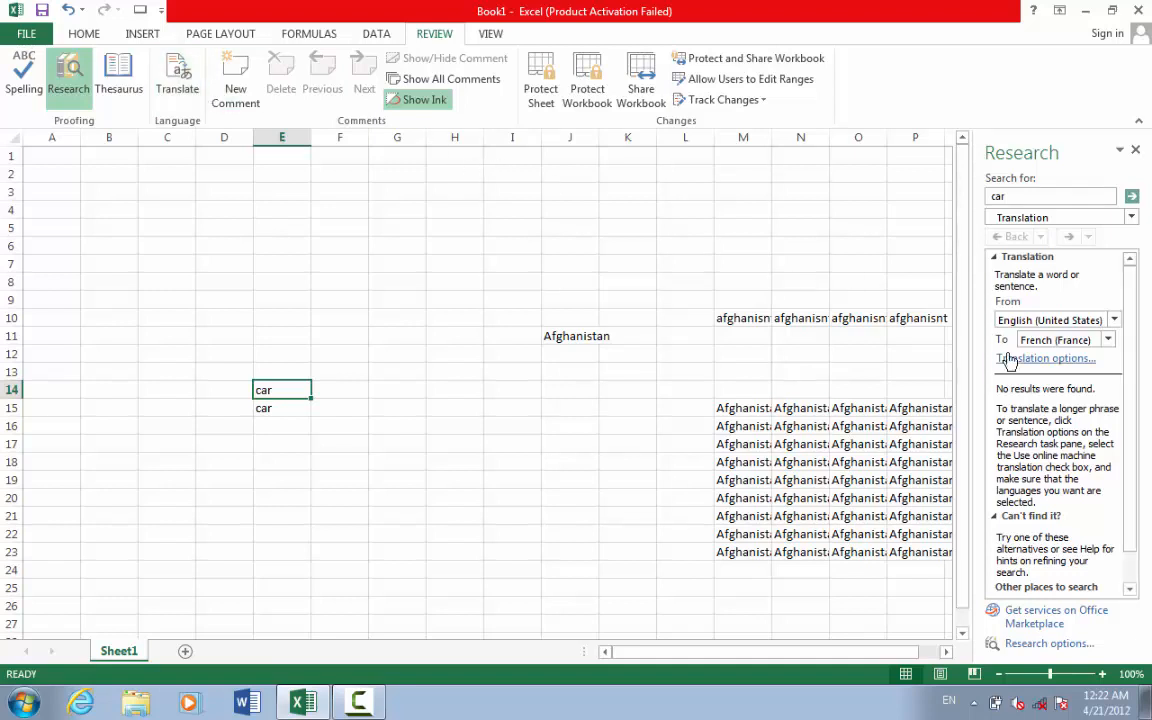
left_click(1109, 339)
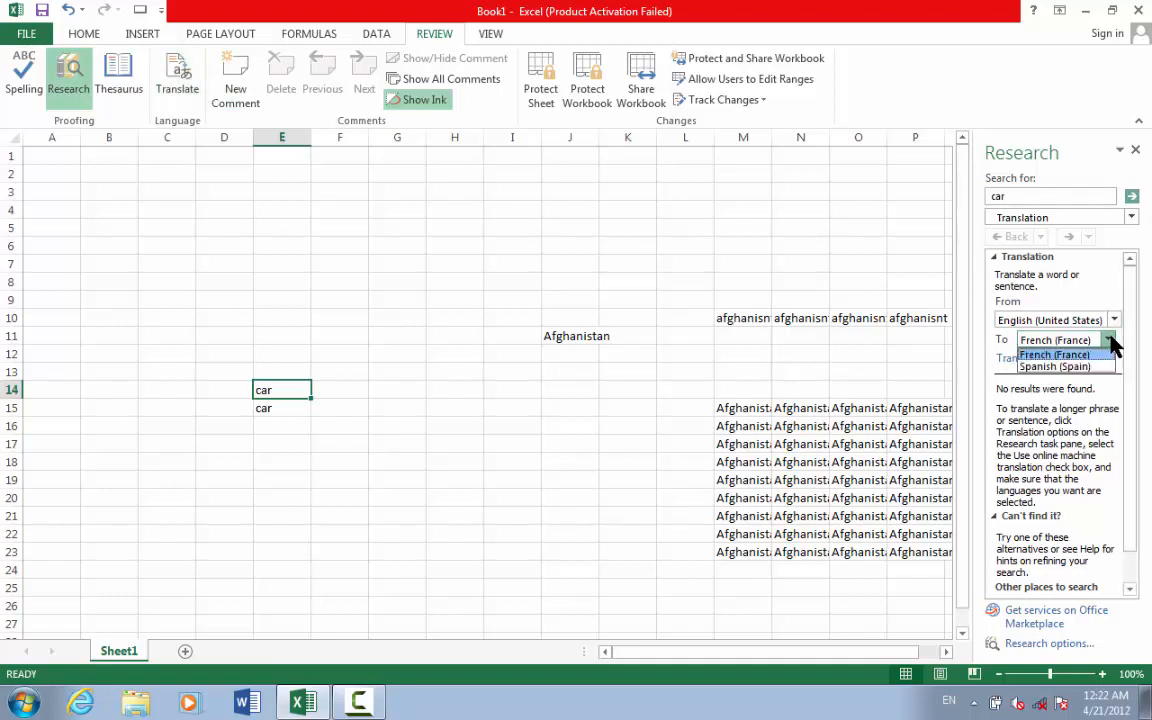
left_click(1057, 368)
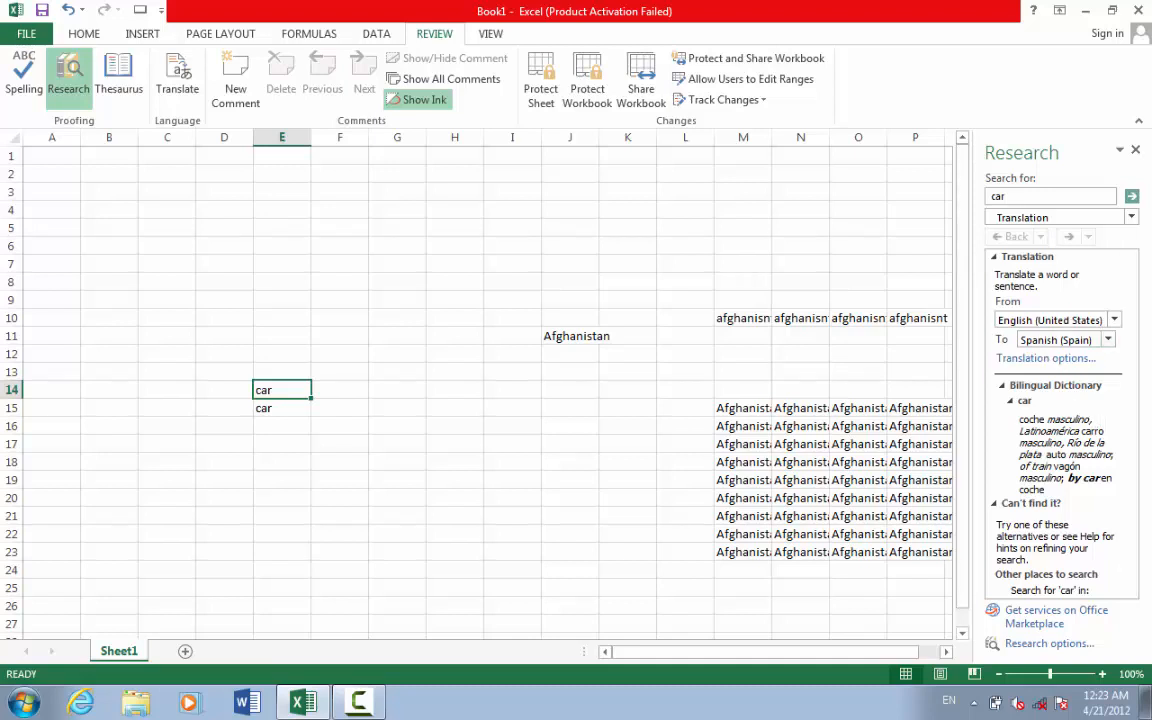
left_click(1135, 151)
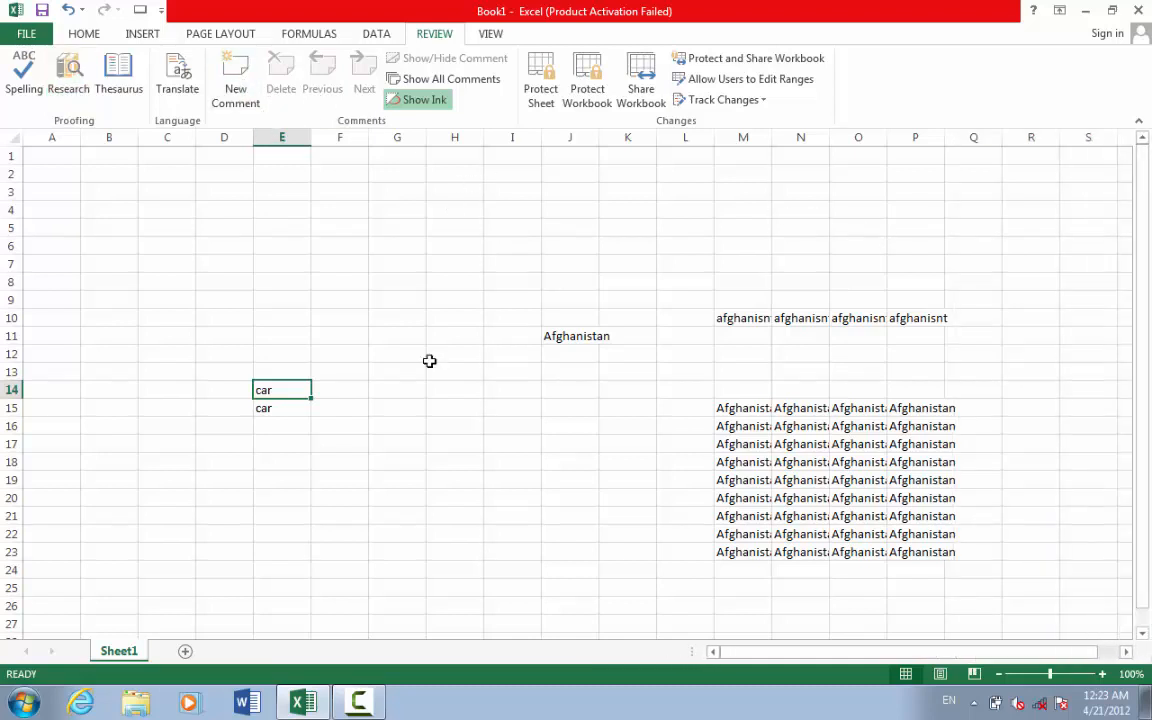
- Add a new worksheet with headers Name, position and salary in H6:J6
left_click_drag(956, 578, 805, 476)
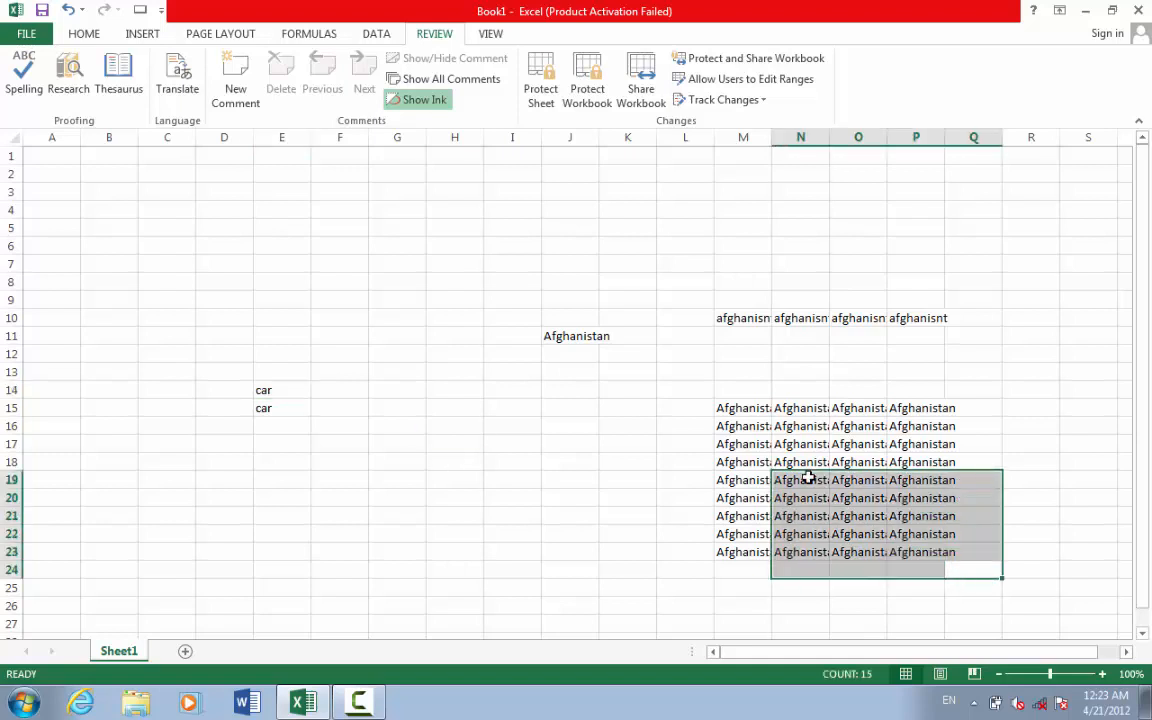
left_click(184, 651)
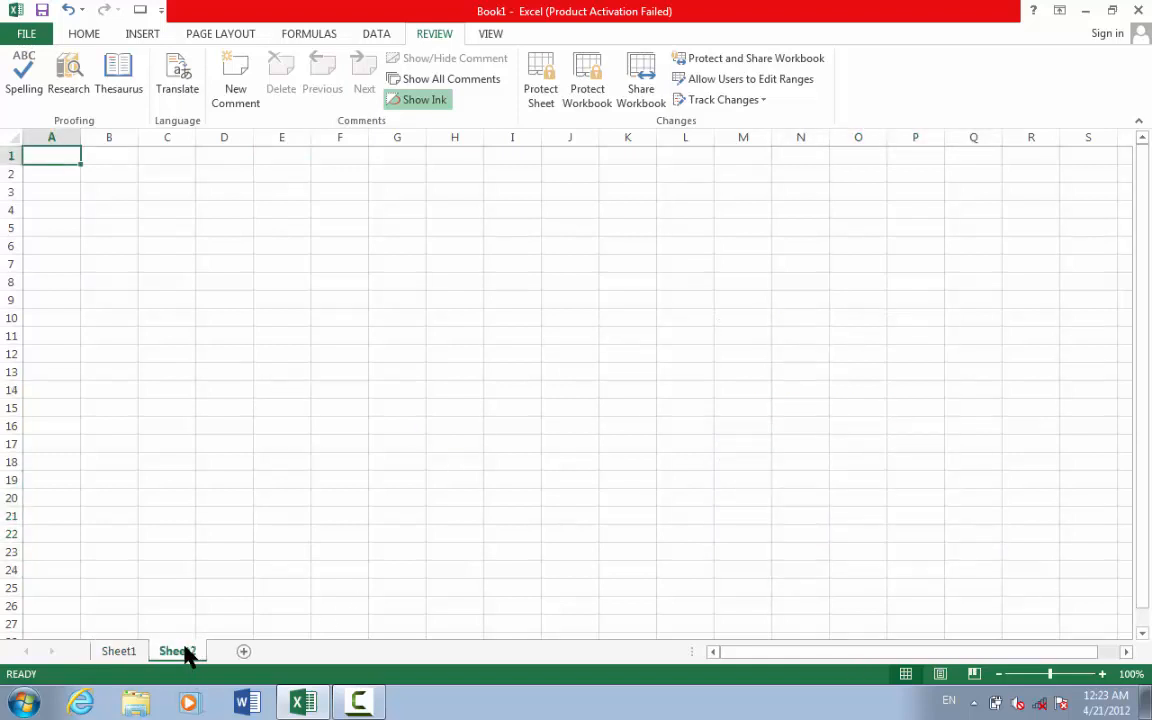
left_click(441, 247)
type("Name")
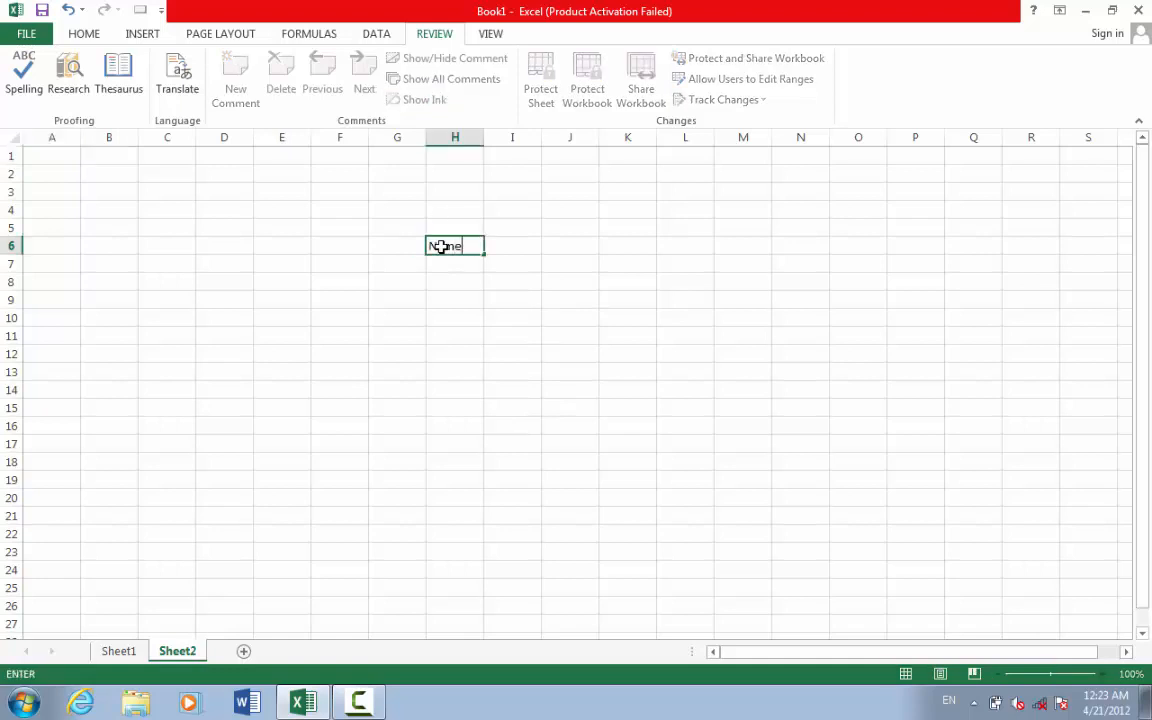
key("Tab")
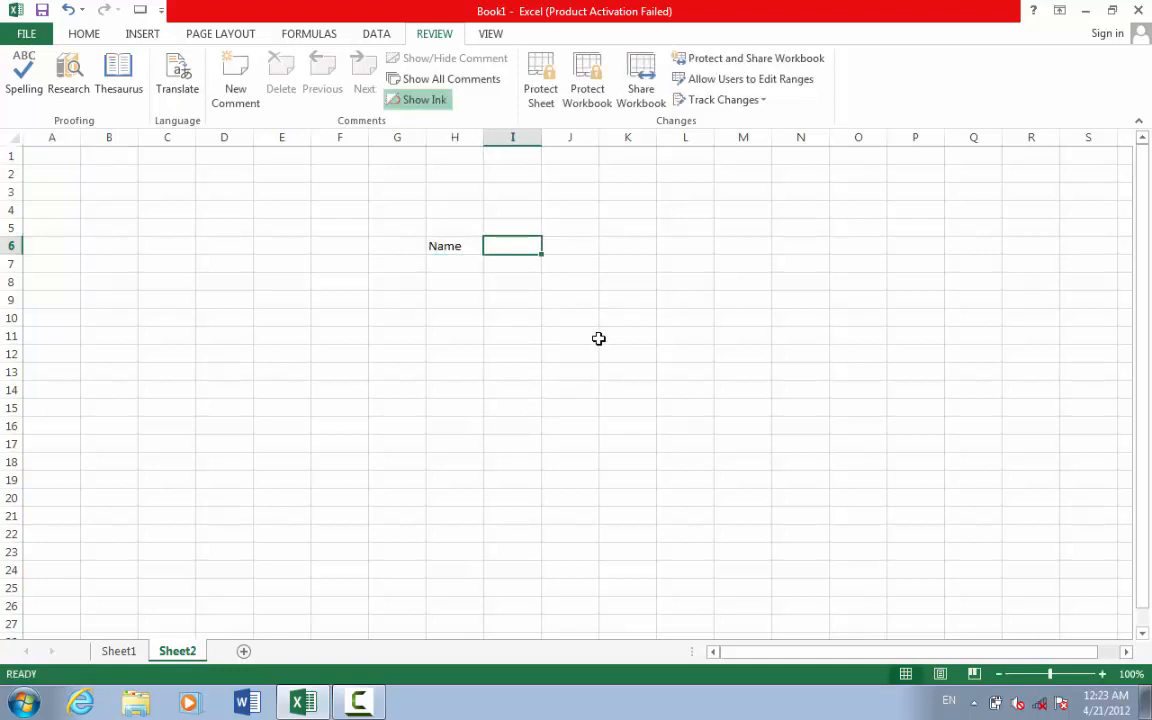
type("position")
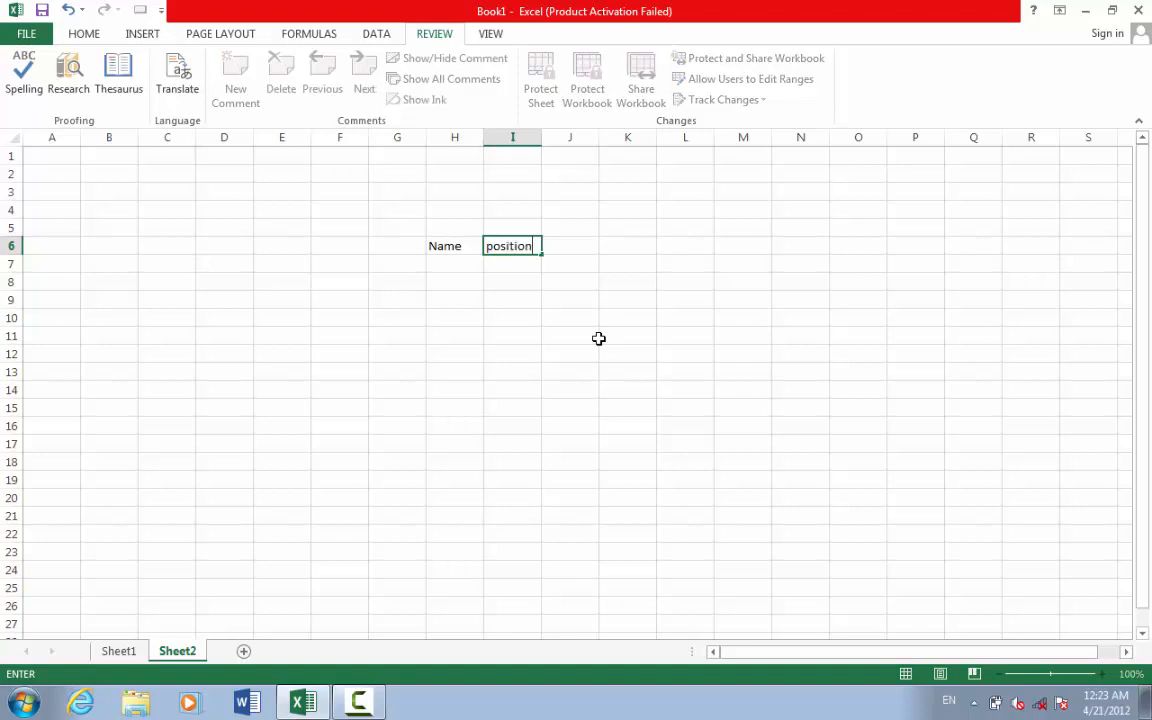
key("Return")
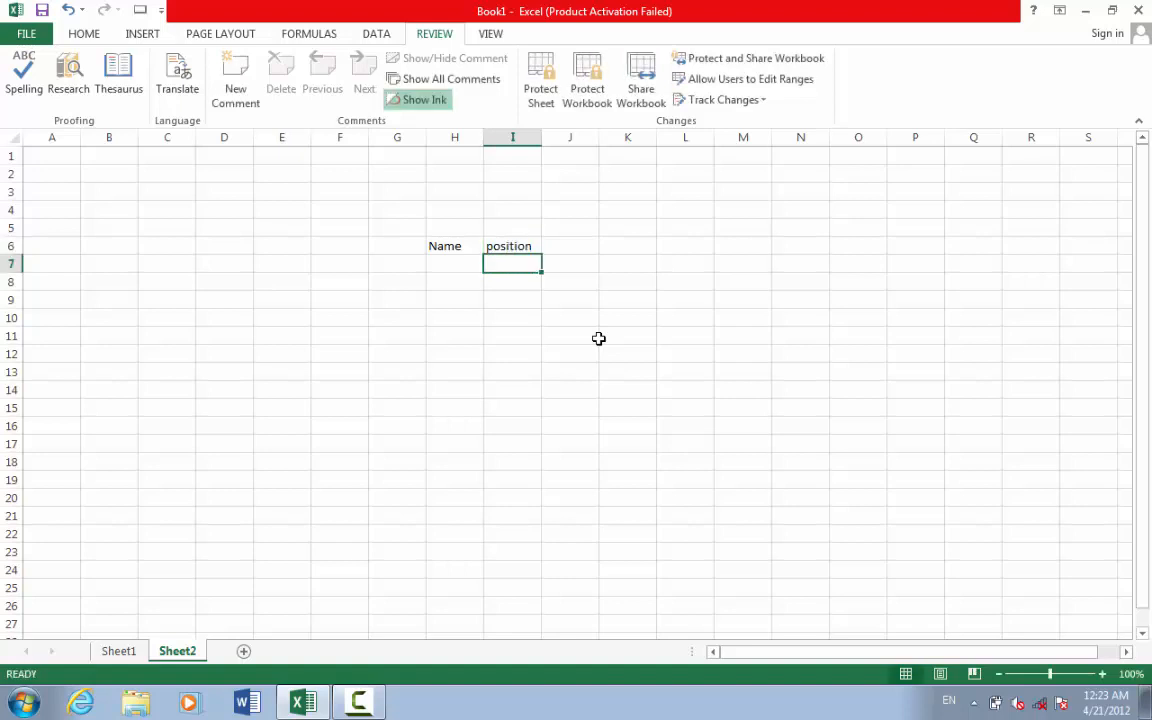
key("Right")
key("Up")
type("salary")
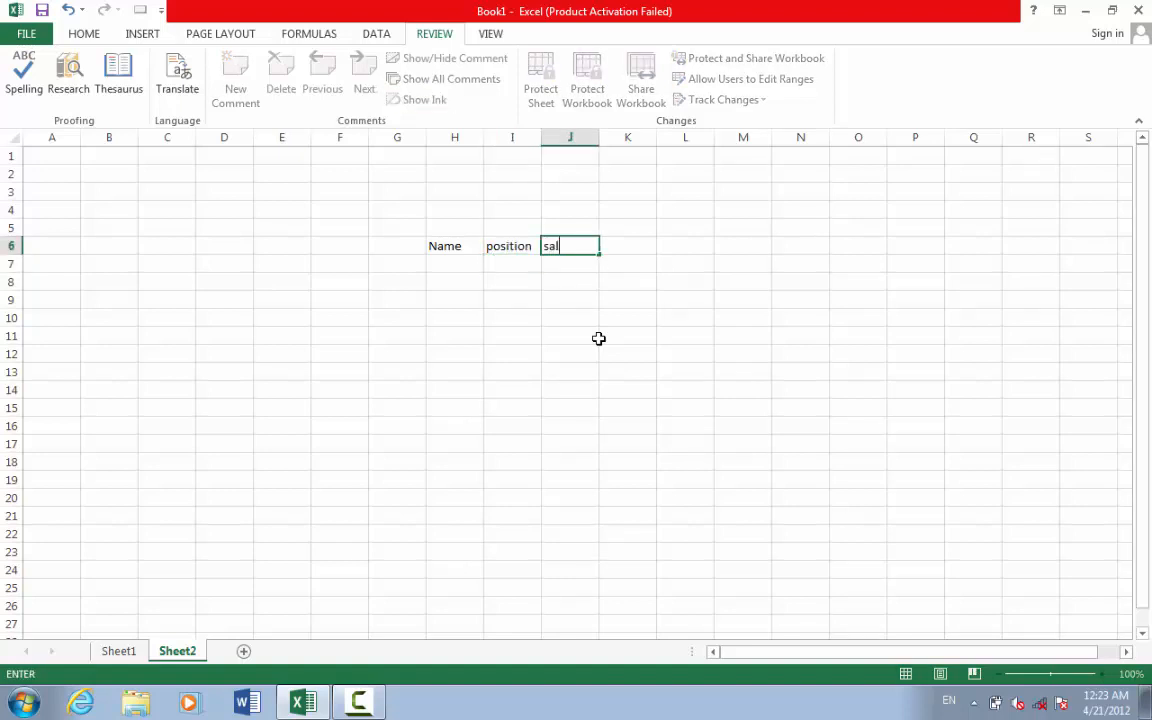
left_click(447, 249)
- Enter the three employee names in H7:H9
left_click(452, 270)
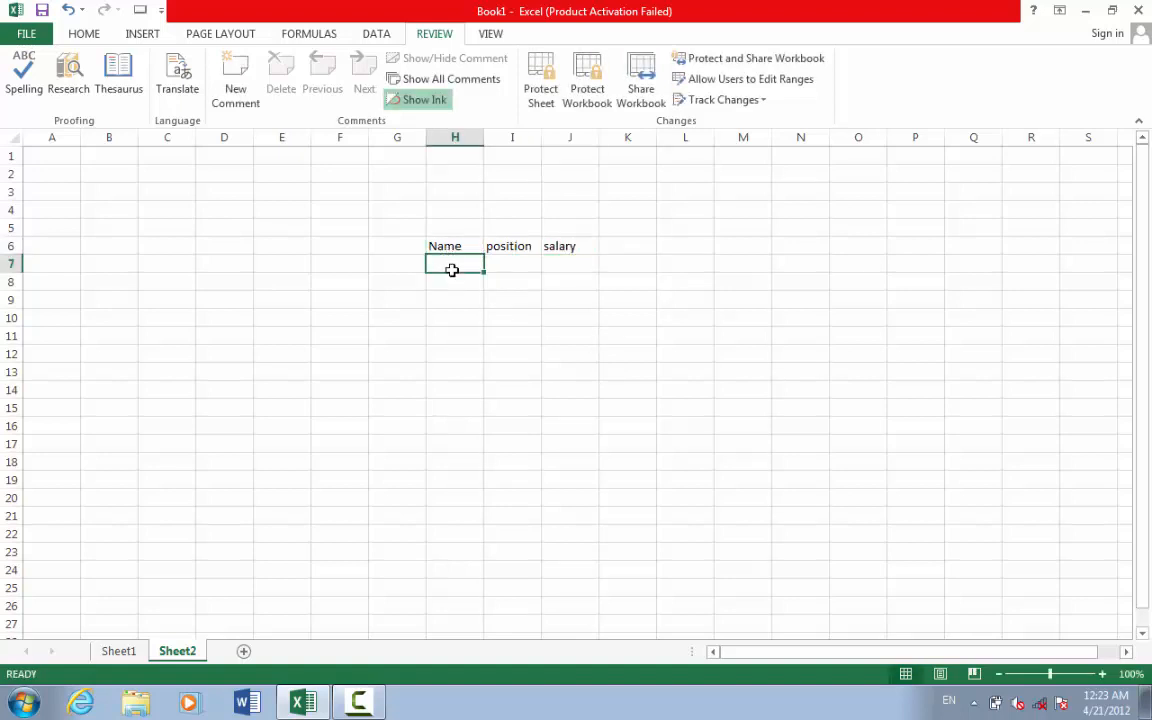
type("Ah")
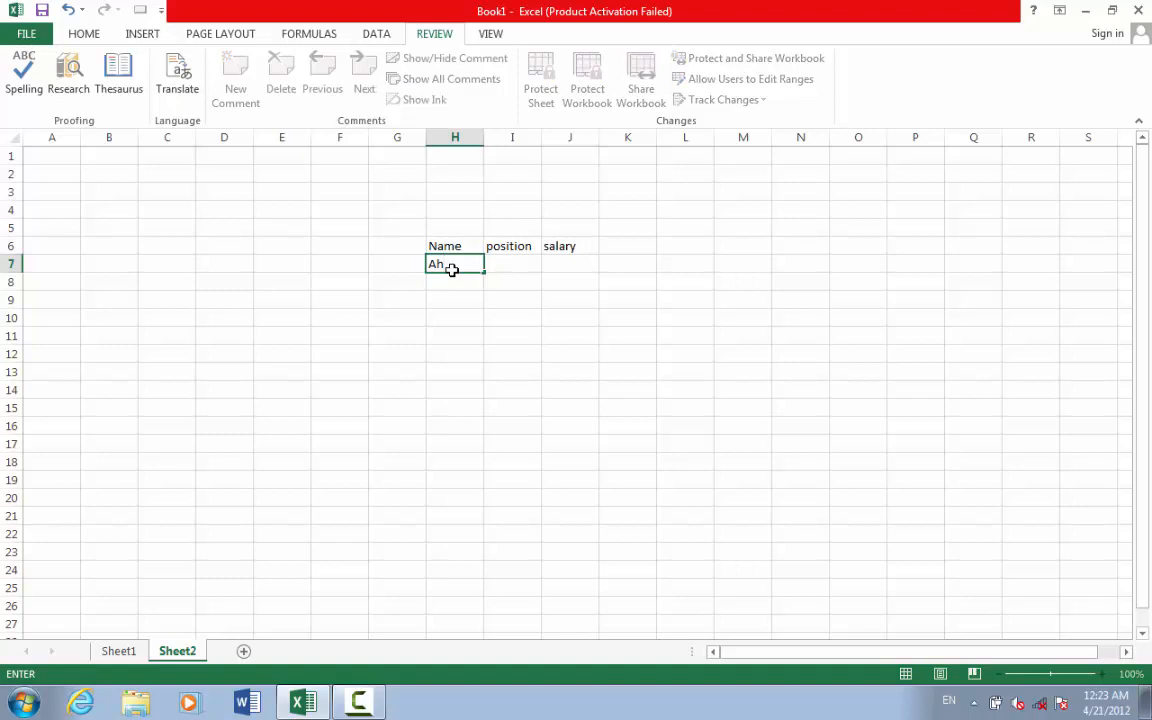
type("mad")
key("Return")
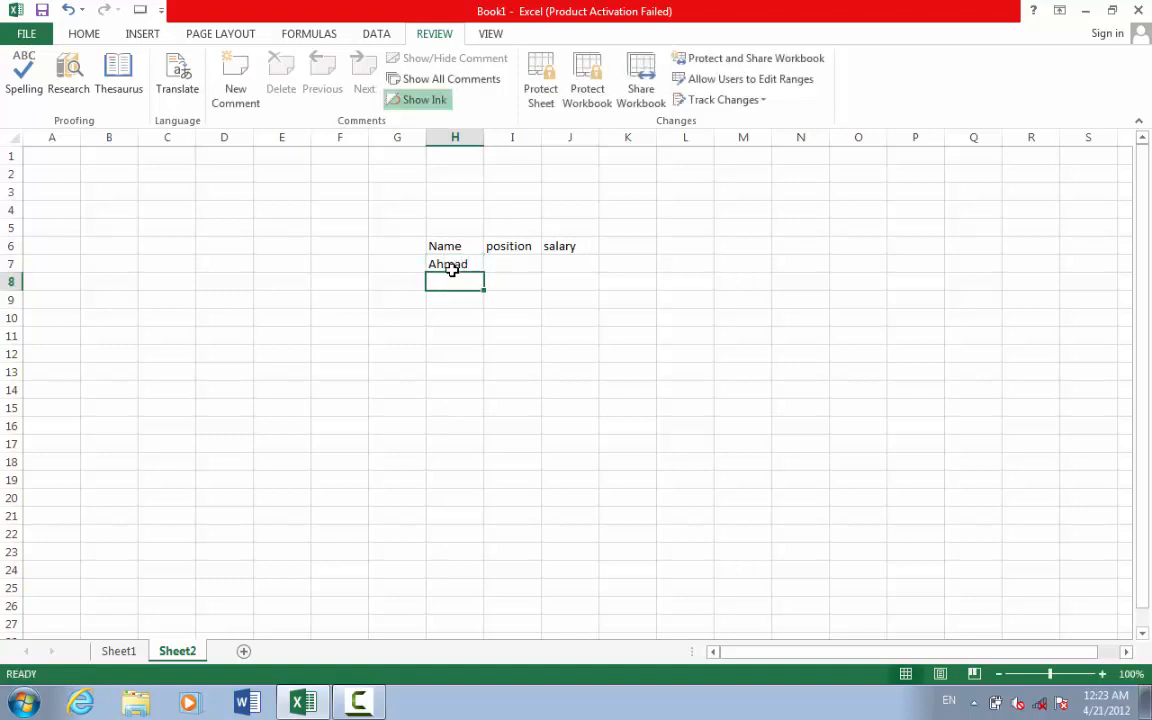
type("khan")
key("Return")
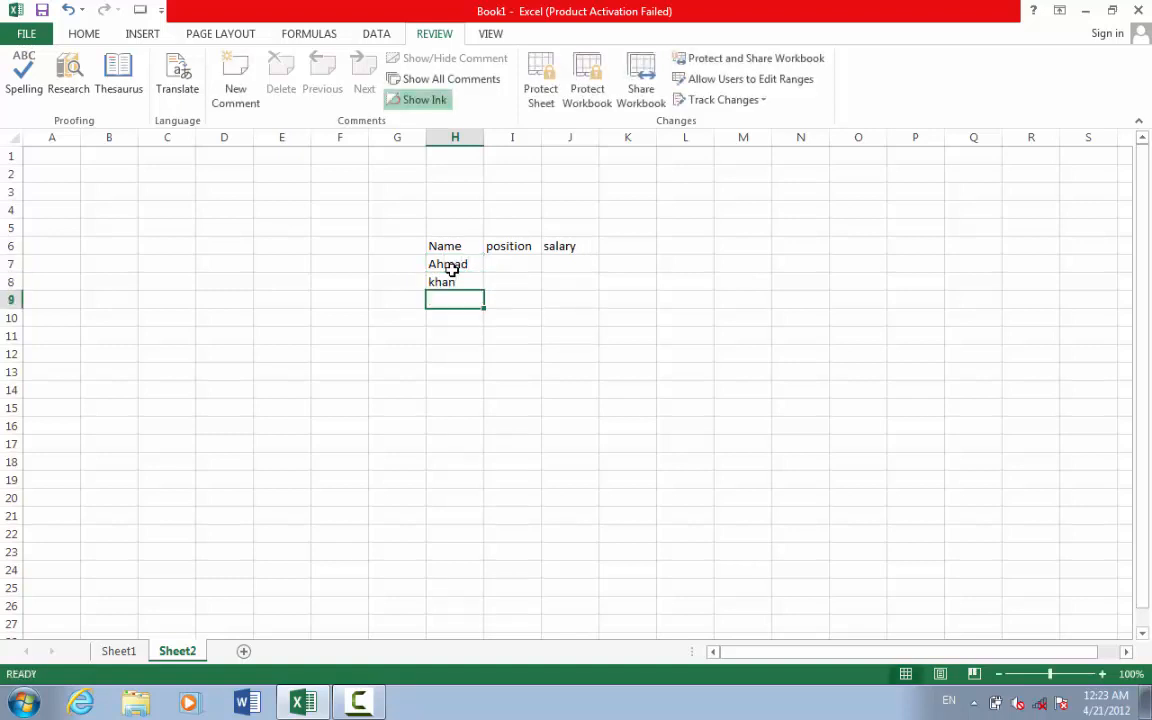
type("Jam")
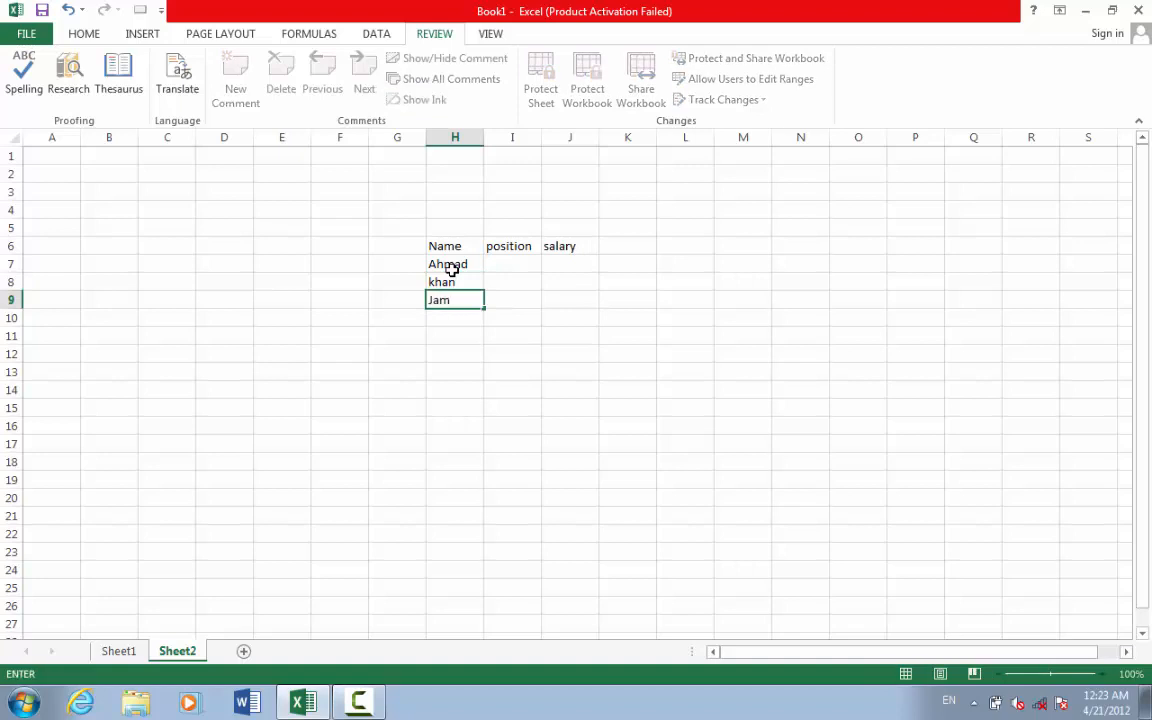
key("BackSpace")
type("n")
- Enter positions Doctor, Manager and Officer in I7:I9
left_click(525, 260)
type("Doct")
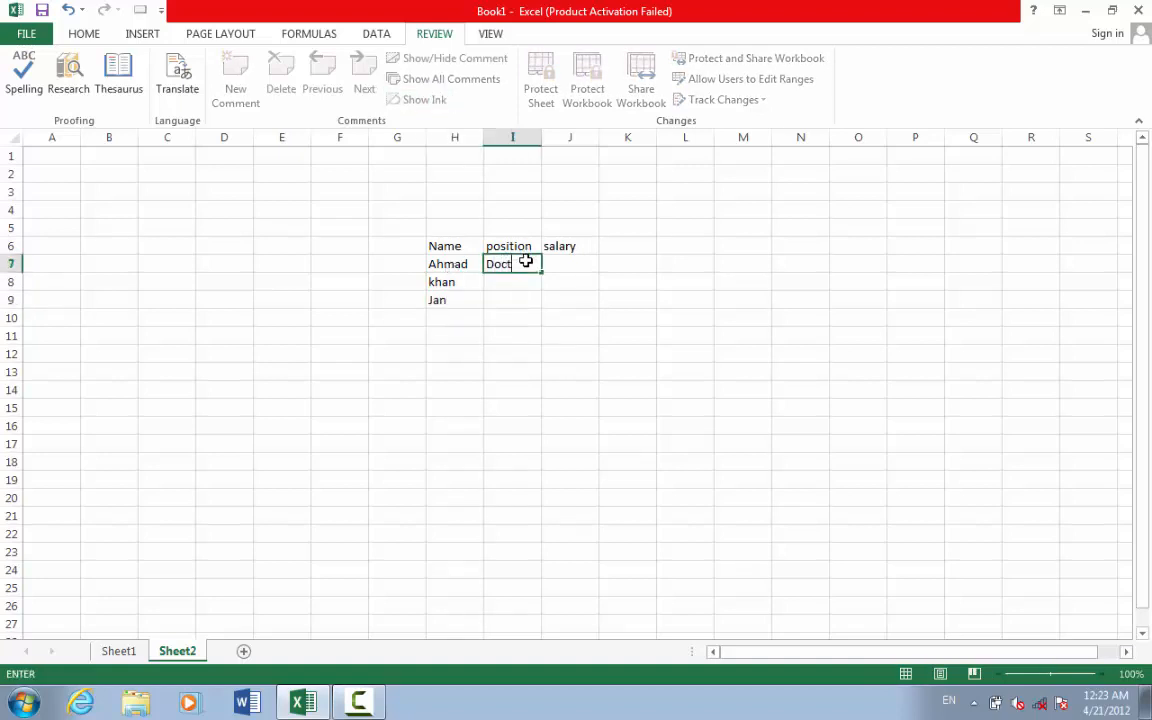
type("or")
left_click(516, 285)
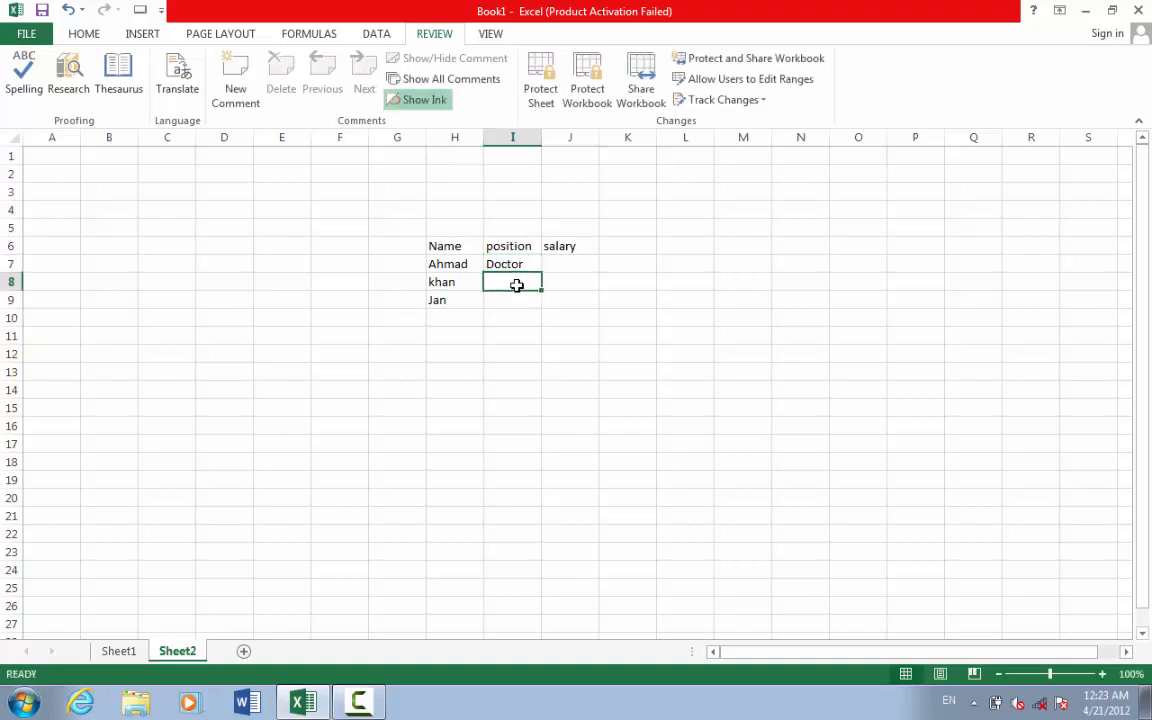
type("Man")
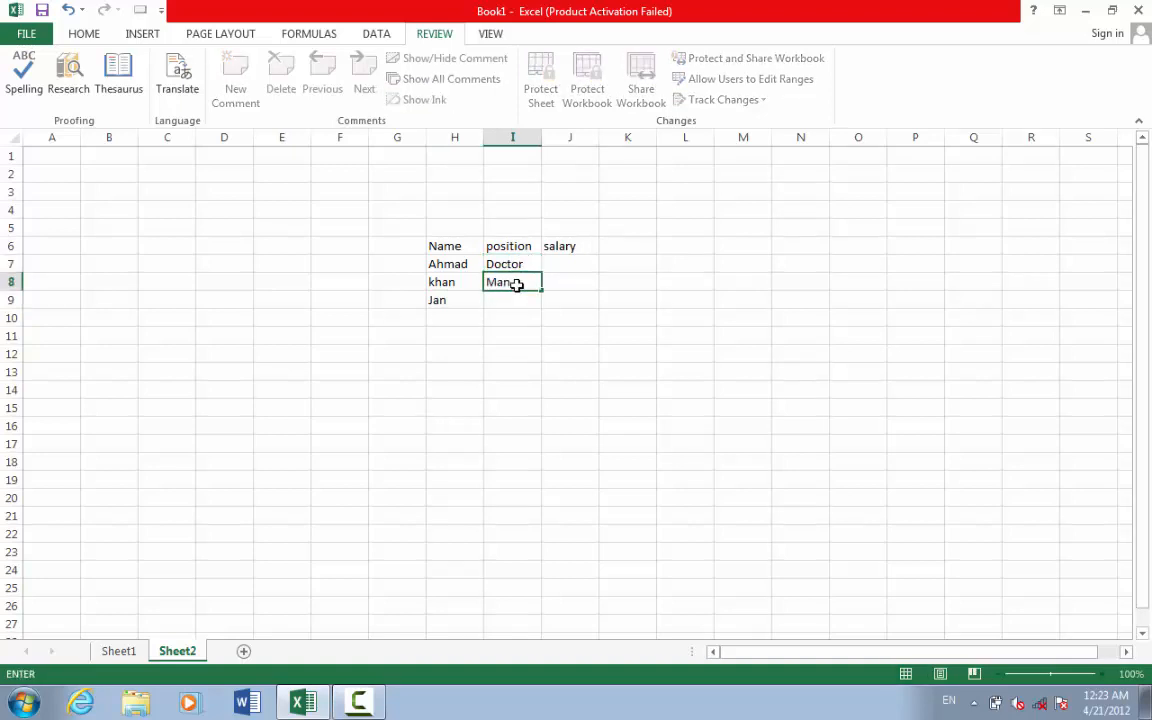
type("ager")
key("Return")
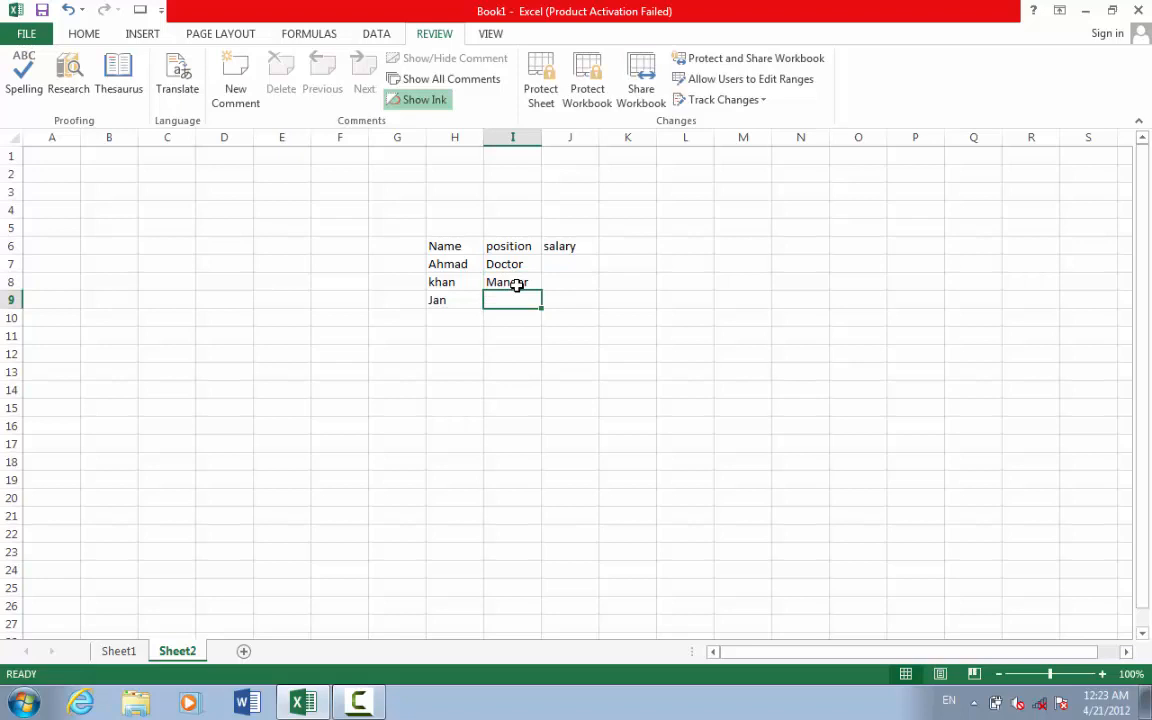
type("FO")
key("BackSpace")
key("BackSpace")
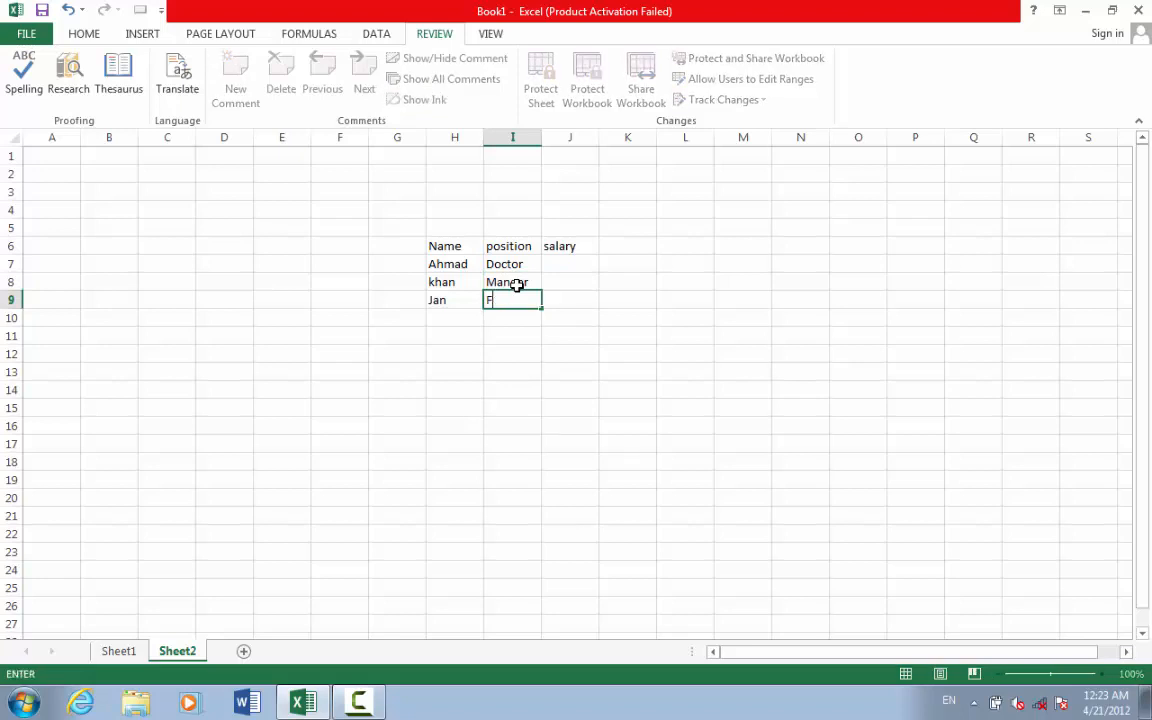
type("Officer")
left_click(585, 298)
- Enter salaries 2000, 3000 and 4000 in J7:J9, then start a comment on H8
left_click(558, 262)
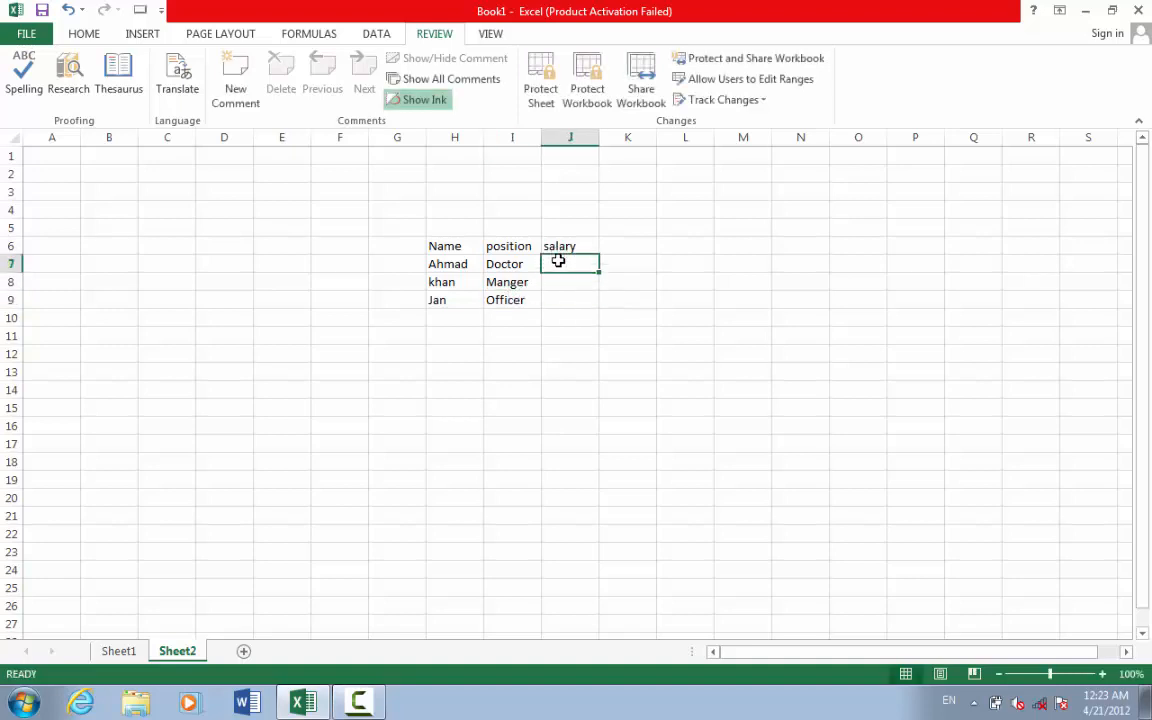
type("2000")
key("Return")
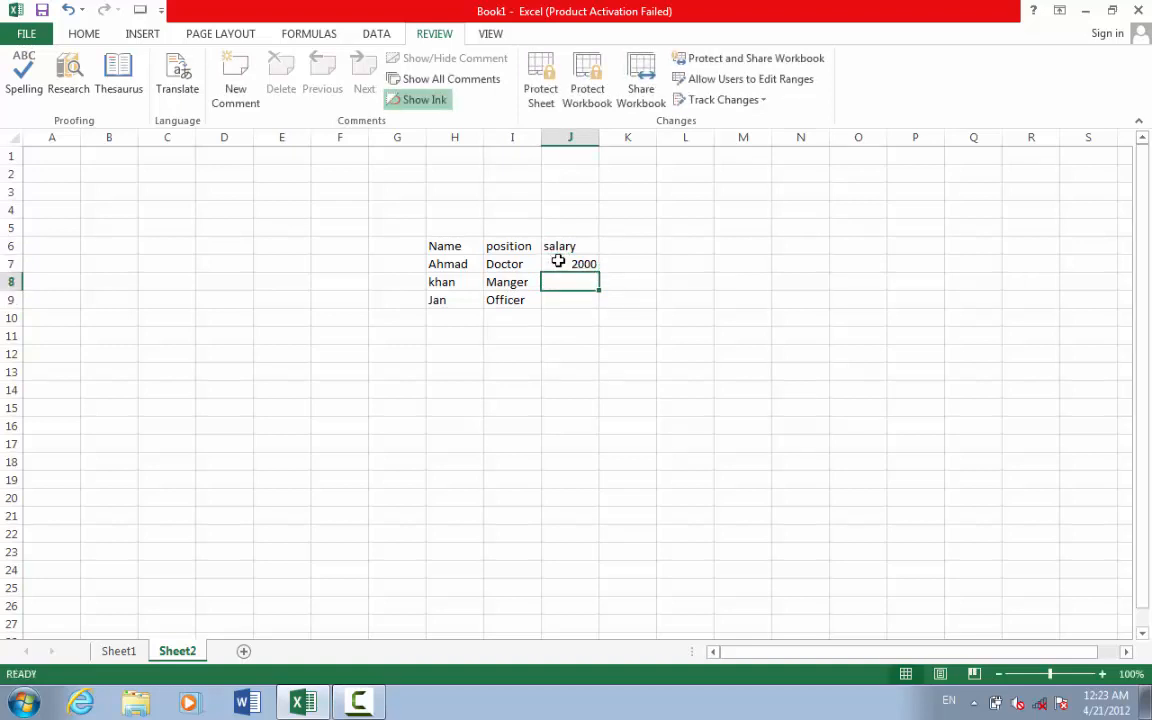
type("3000")
key("Return")
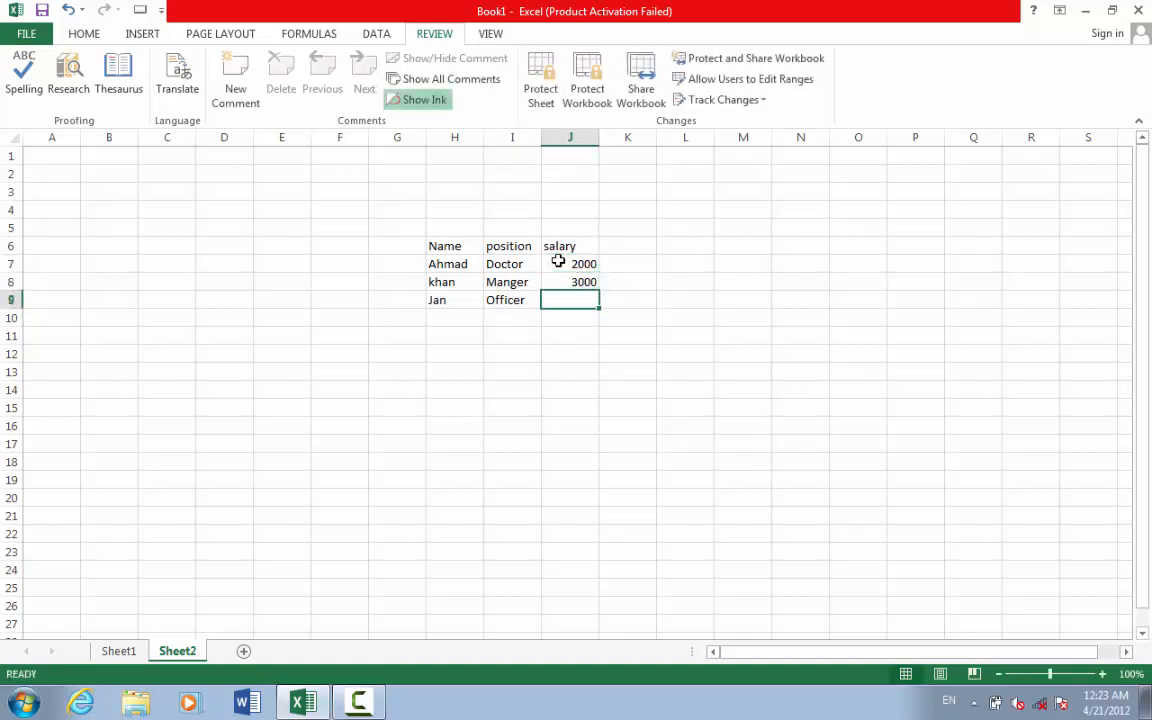
type("4000")
left_click(548, 332)
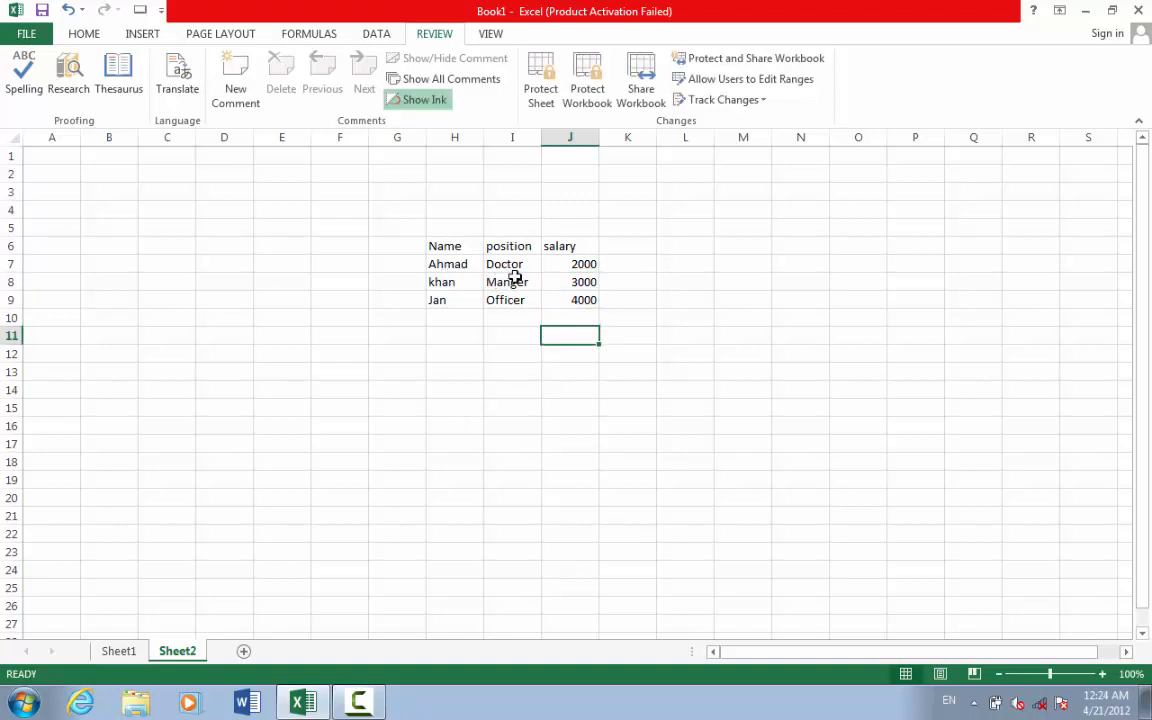
left_click(500, 264)
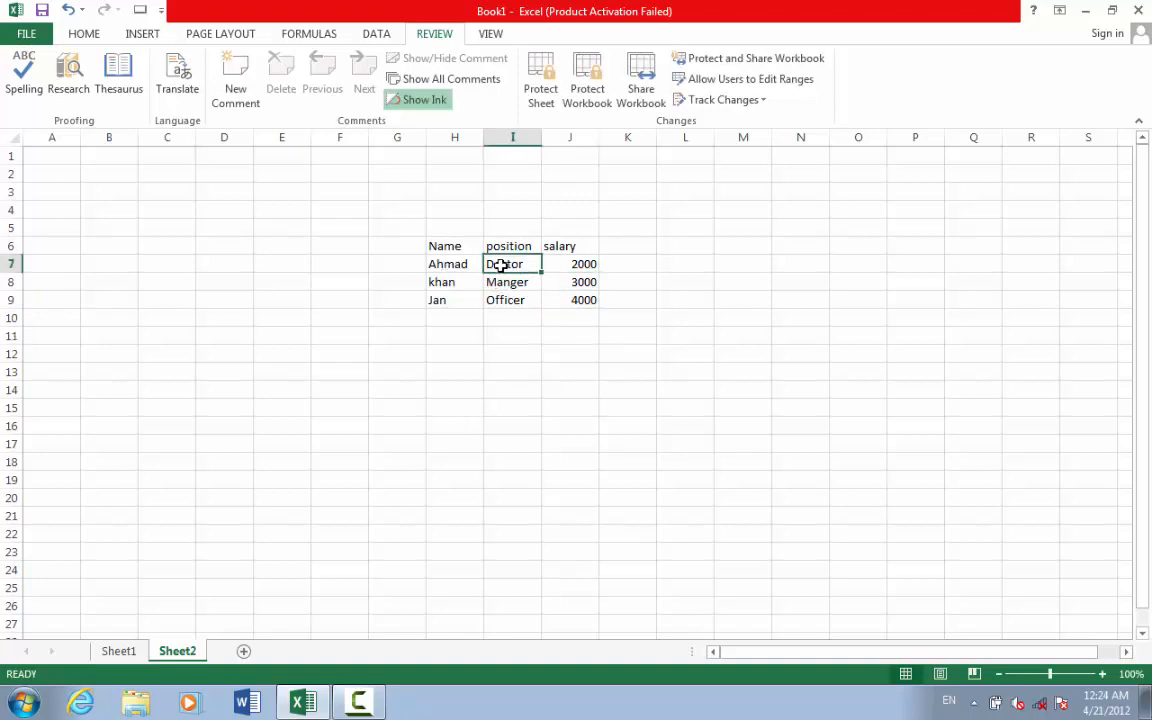
left_click(444, 283)
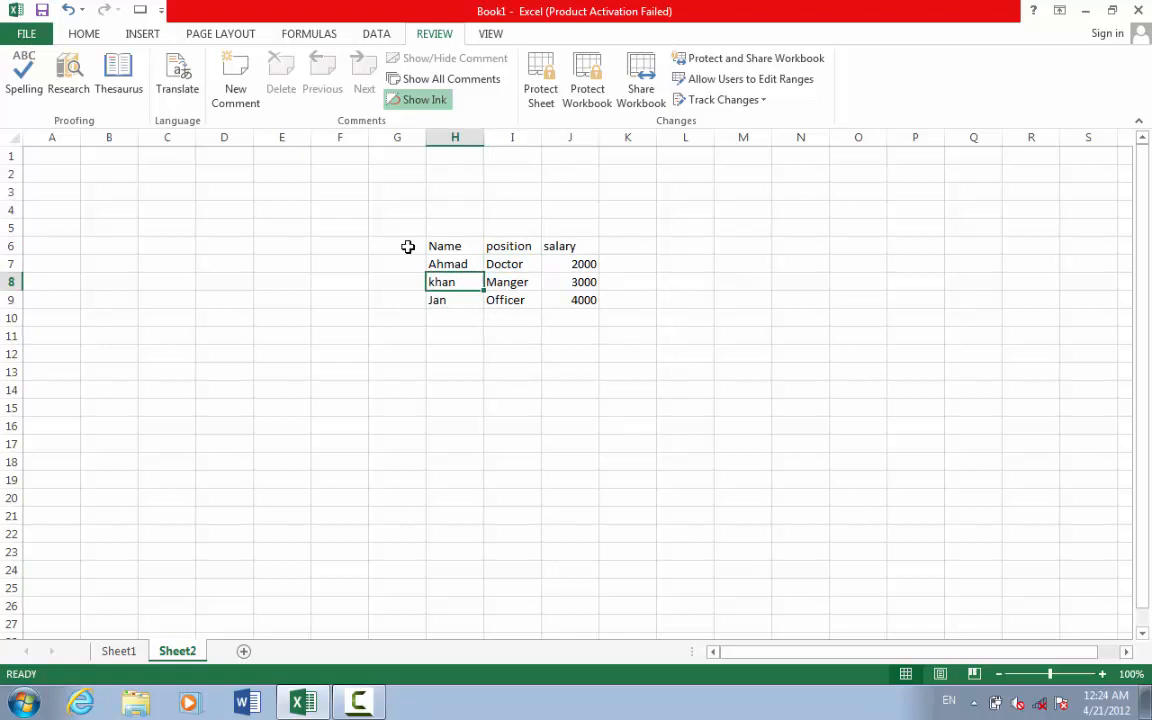
left_click(234, 95)
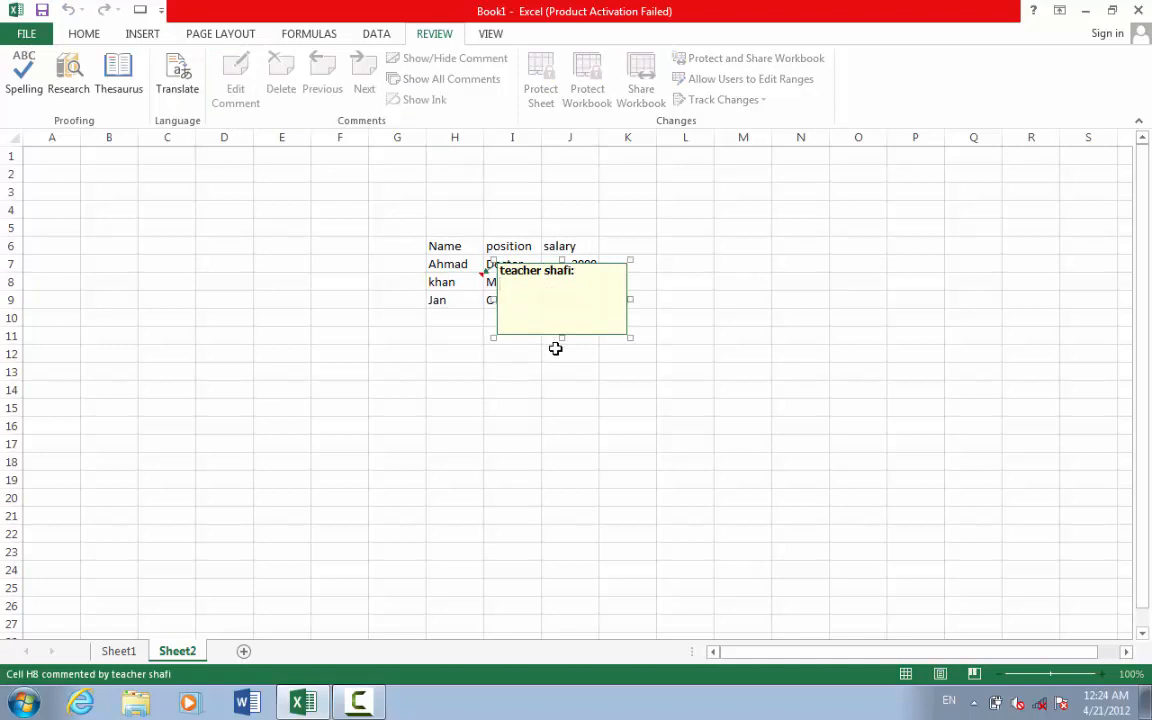
- Write comment 'he is from afghanistan' on H8 and 'he is from iron' on H9
type("he is from afghan")
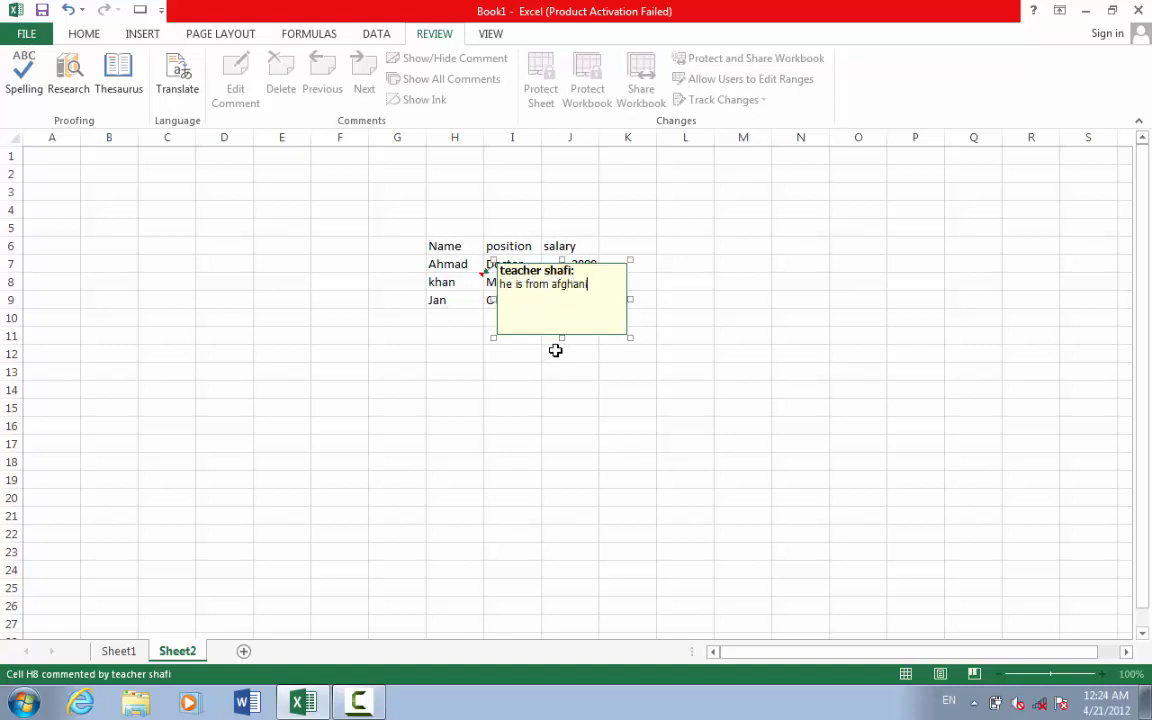
type("istan")
left_click(745, 350)
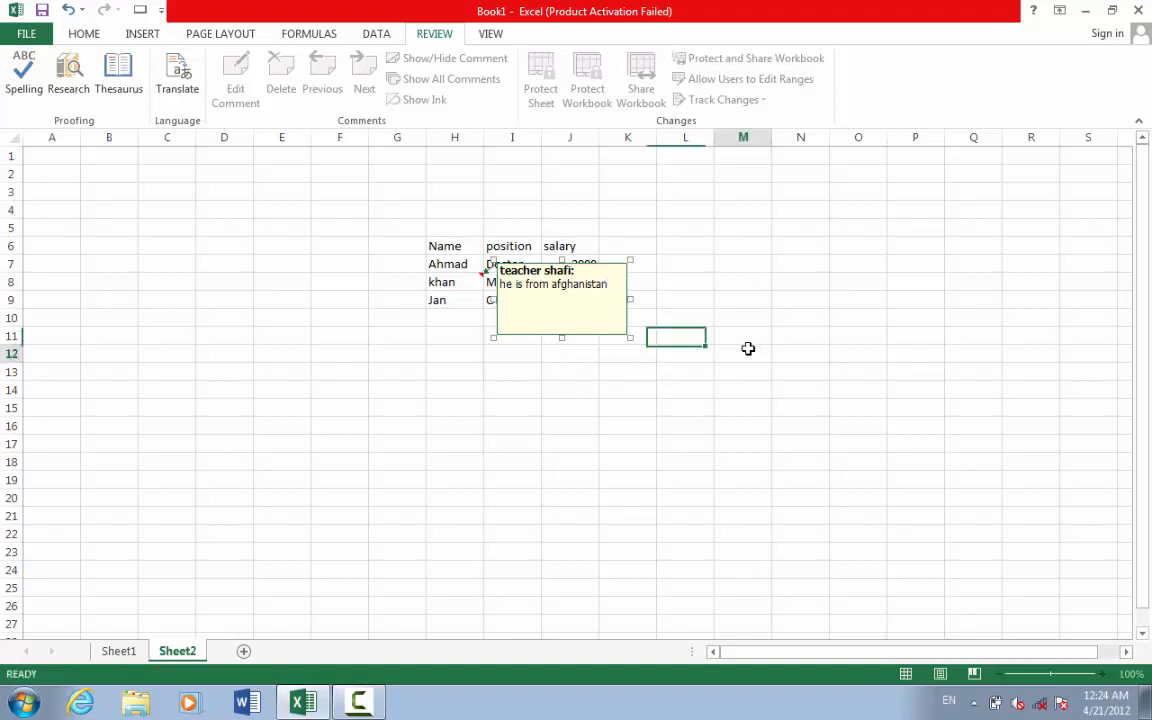
left_click(468, 283)
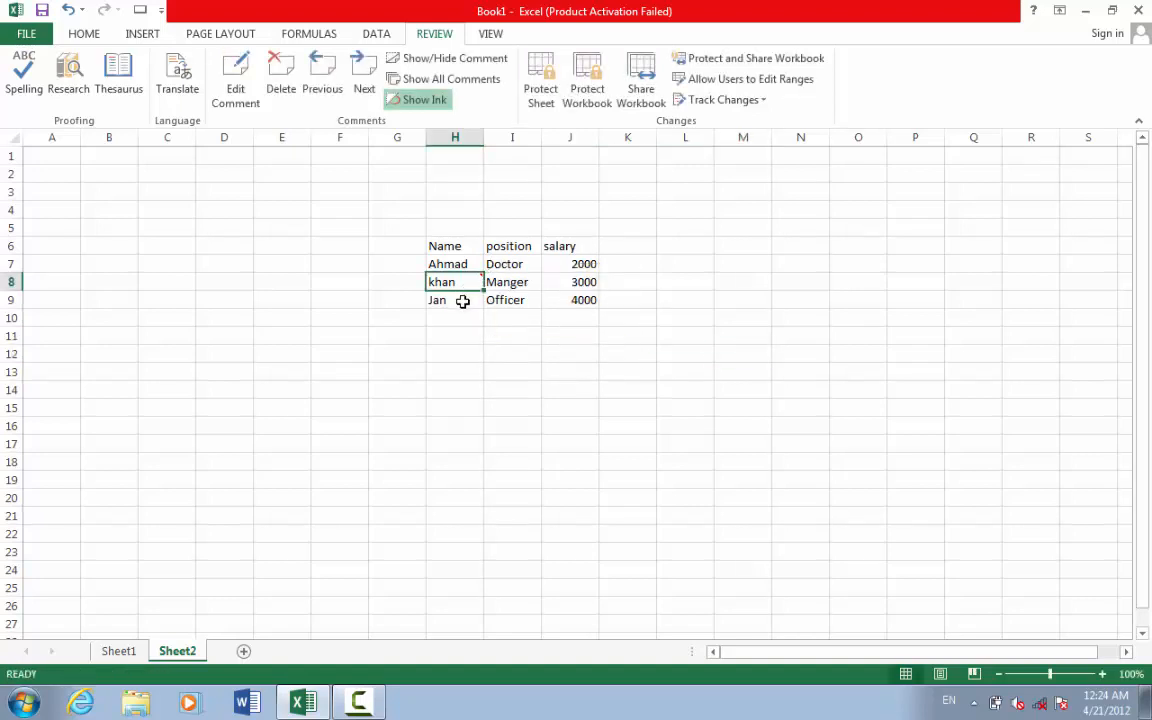
left_click(463, 300)
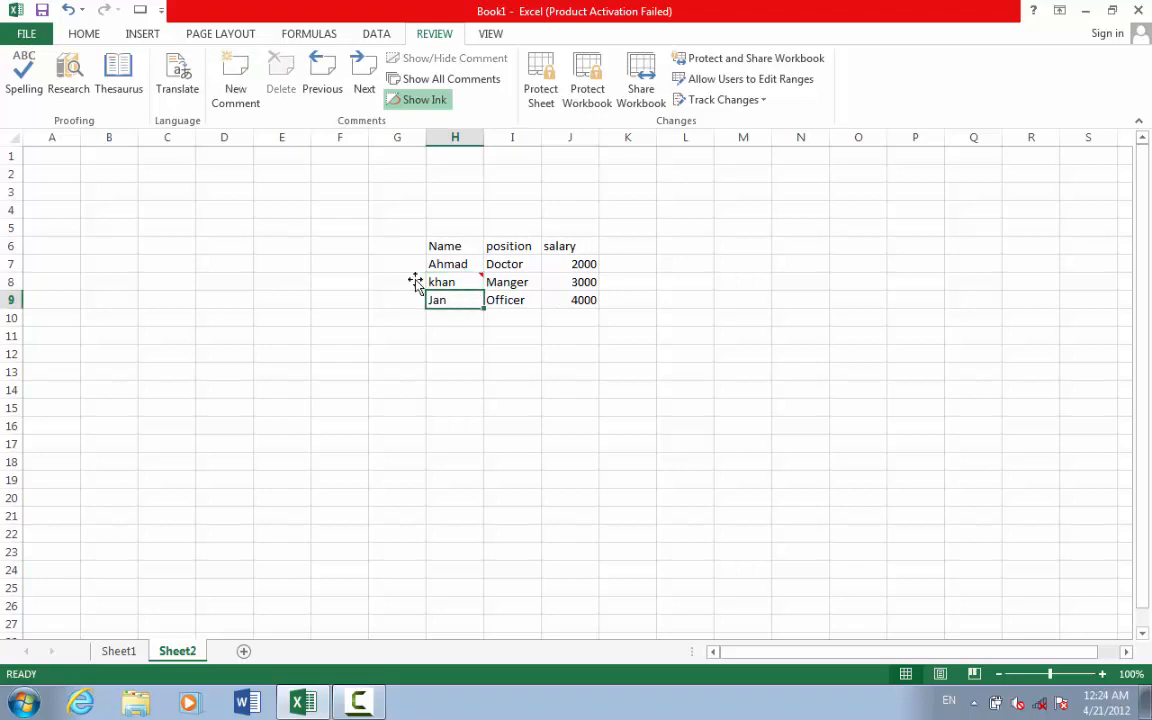
left_click(237, 92)
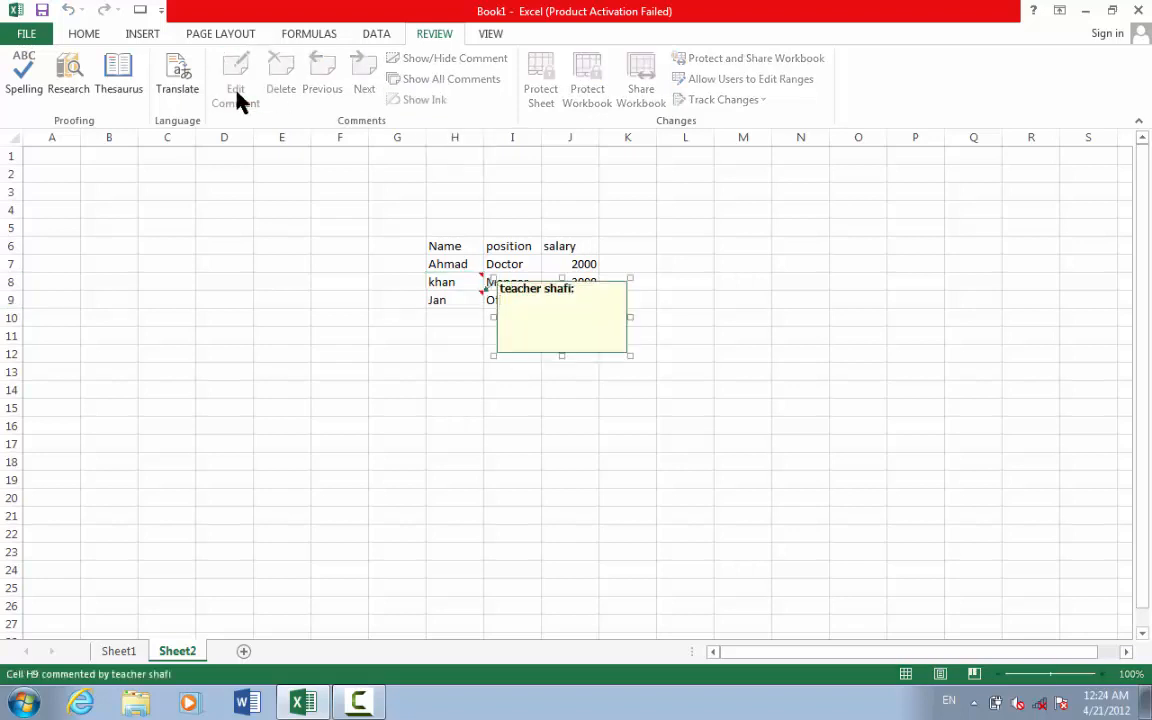
type("he")
type("rom iron")
left_click(662, 301)
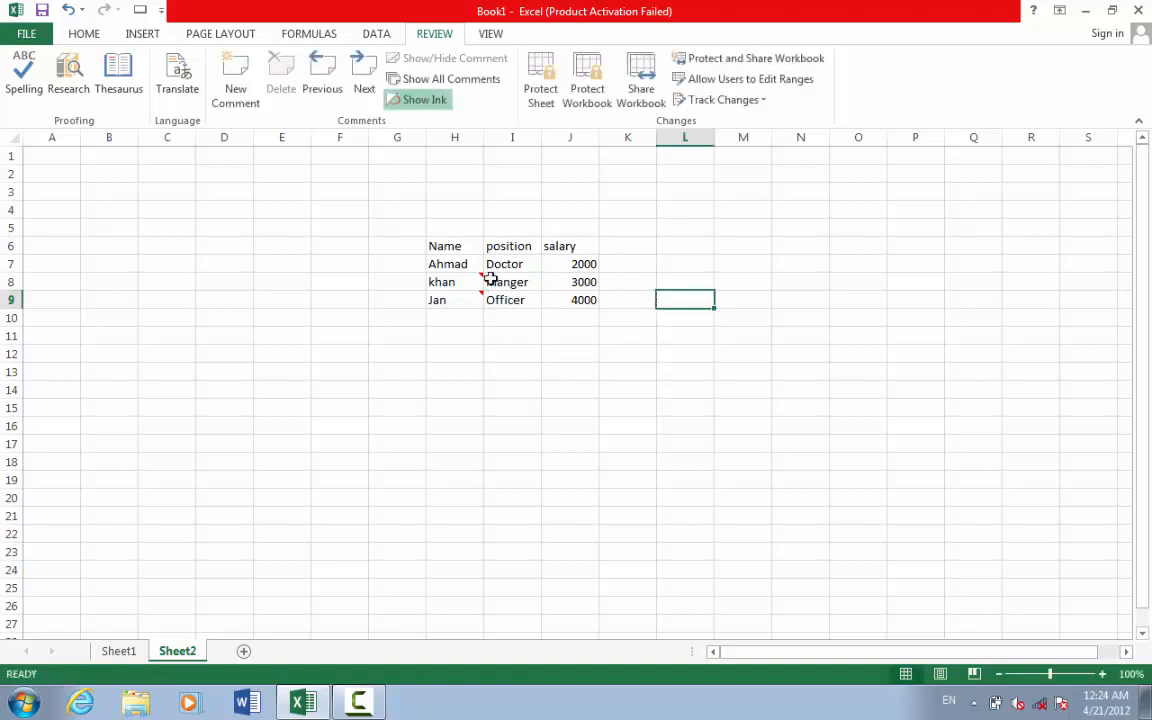
mouse_move(480, 278)
left_click(462, 281)
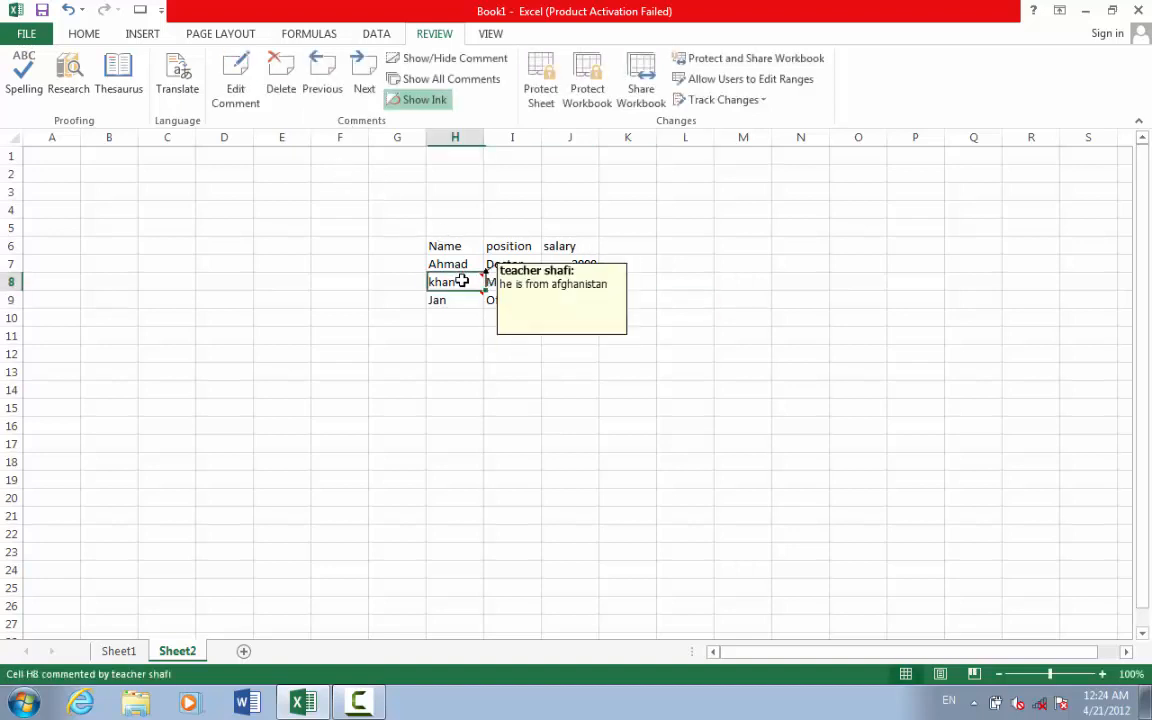
left_click(238, 101)
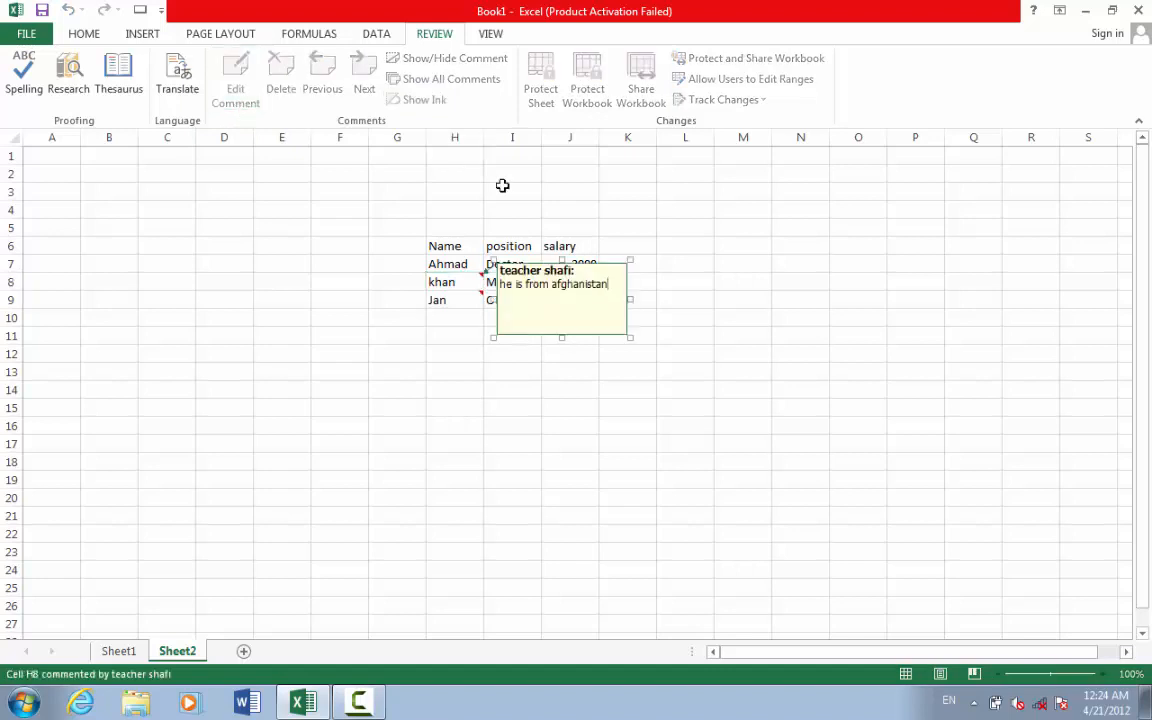
left_click(668, 271)
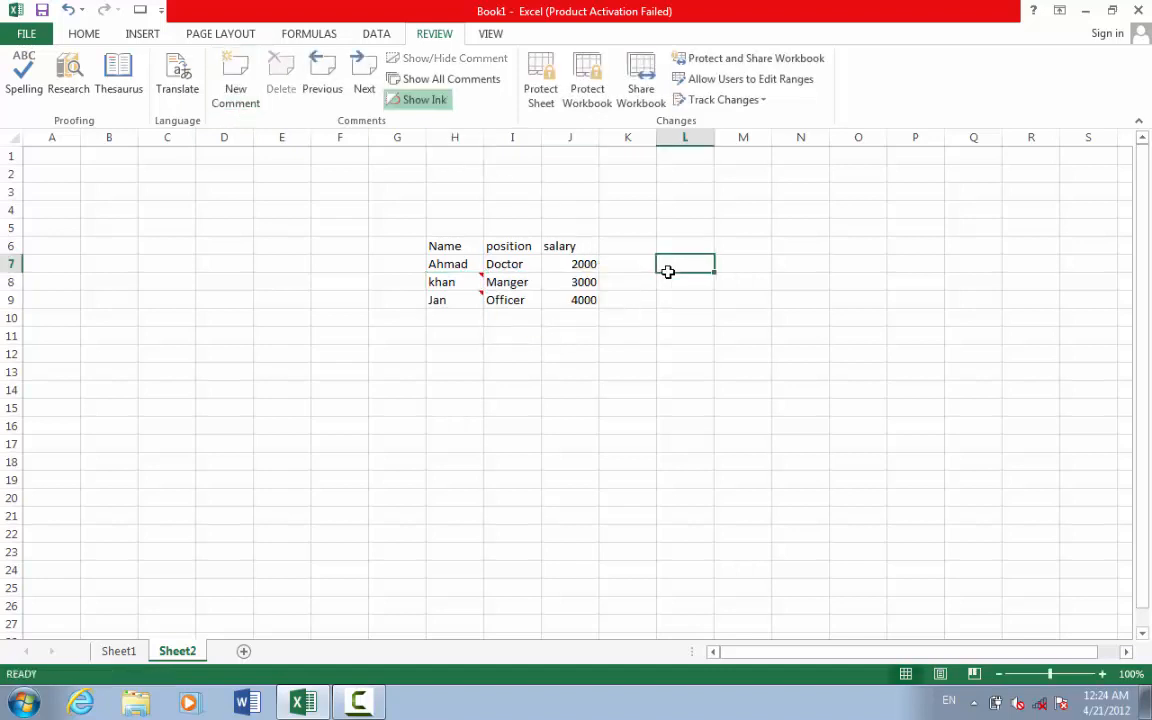
left_click(330, 96)
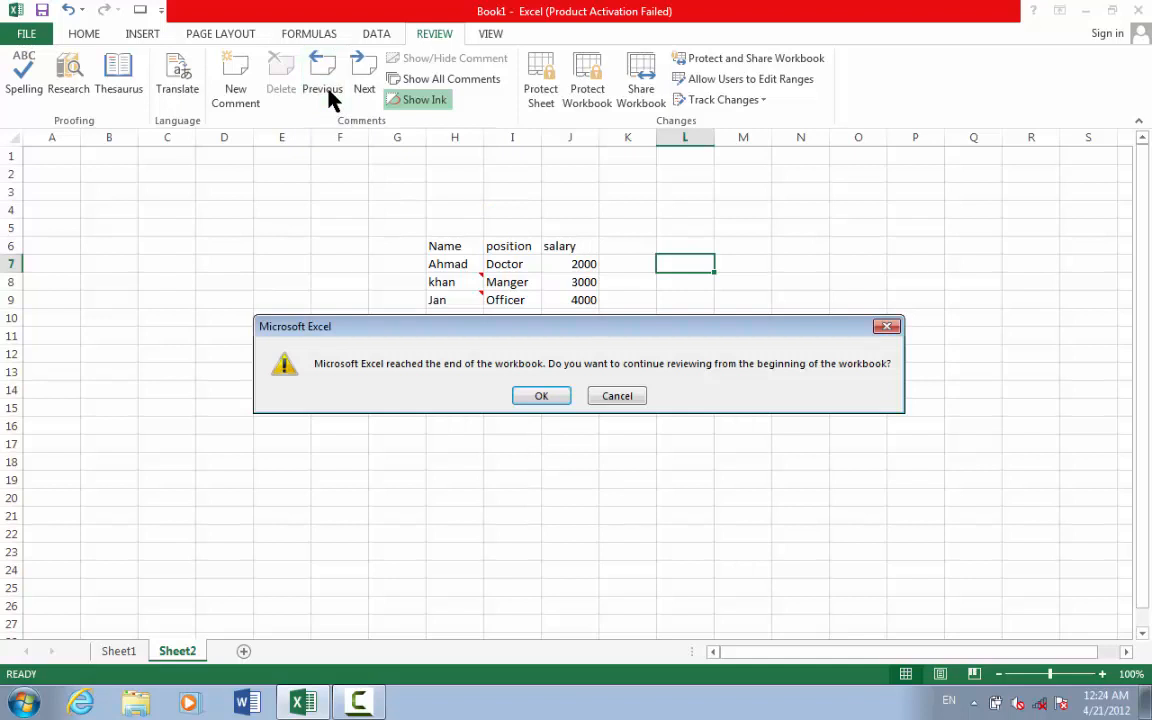
left_click(887, 326)
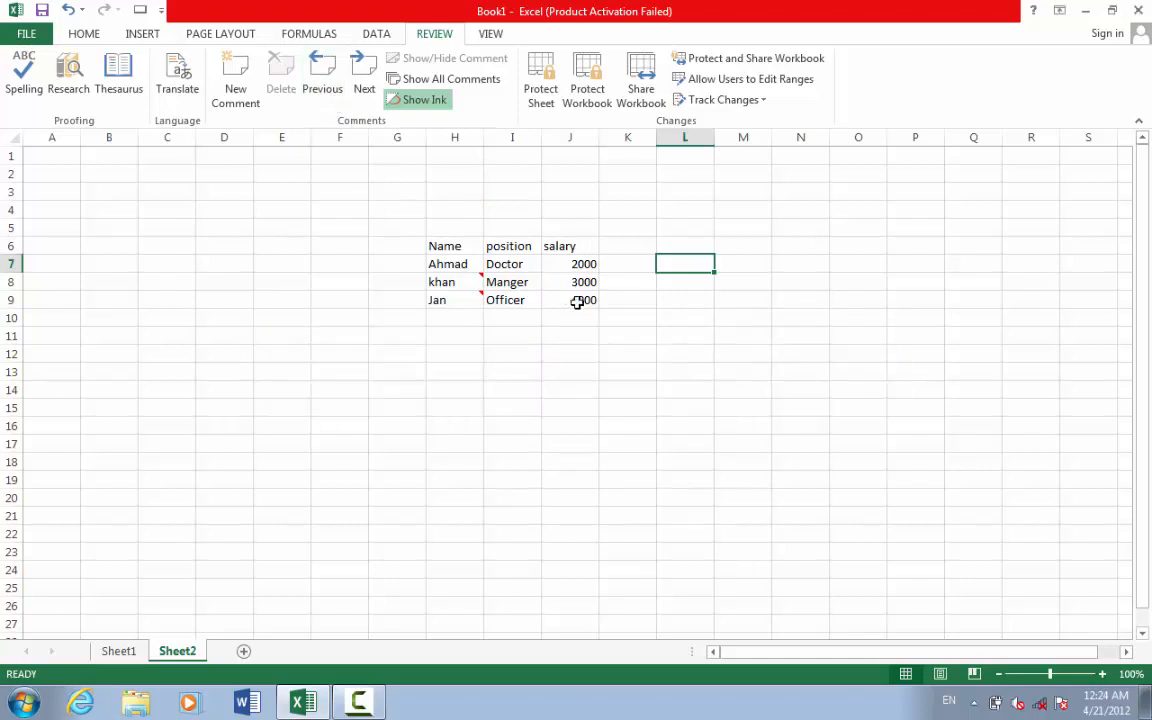
left_click(465, 298)
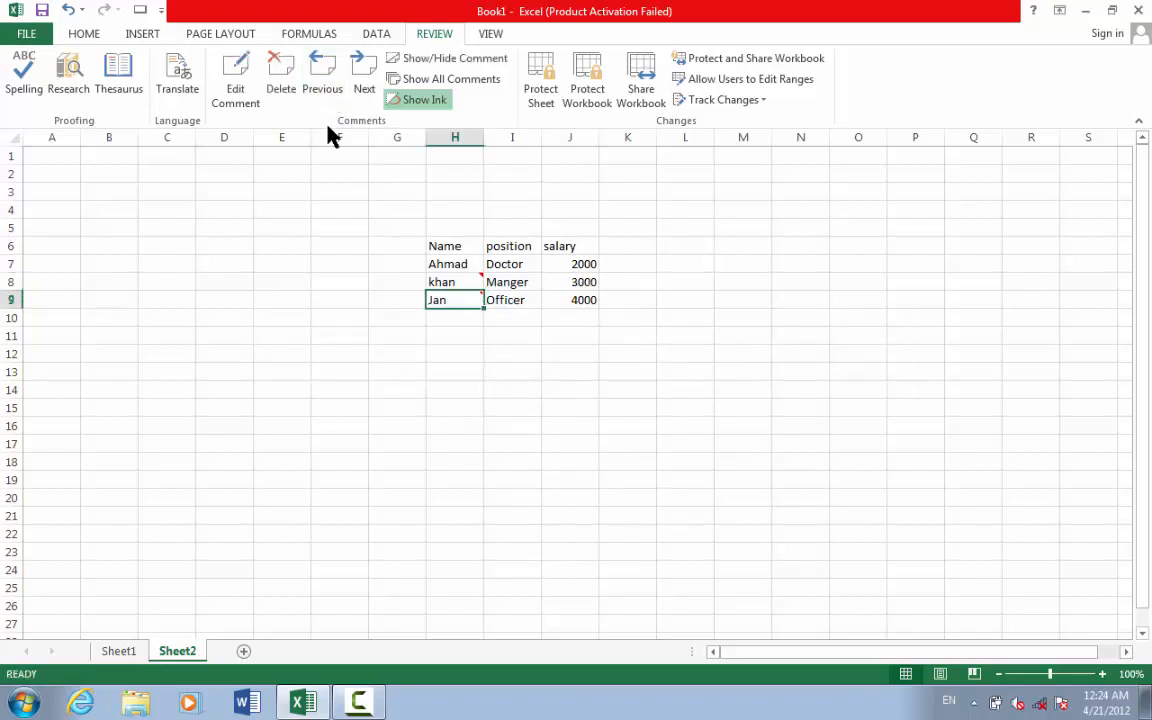
left_click(316, 92)
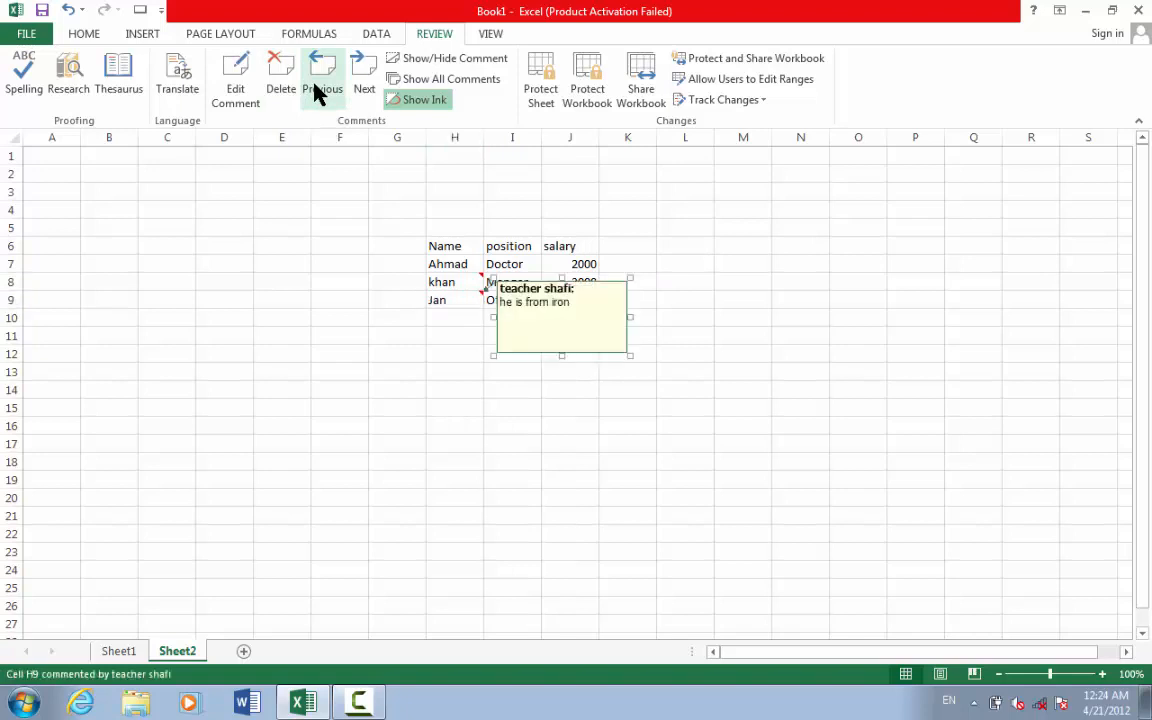
left_click(366, 90)
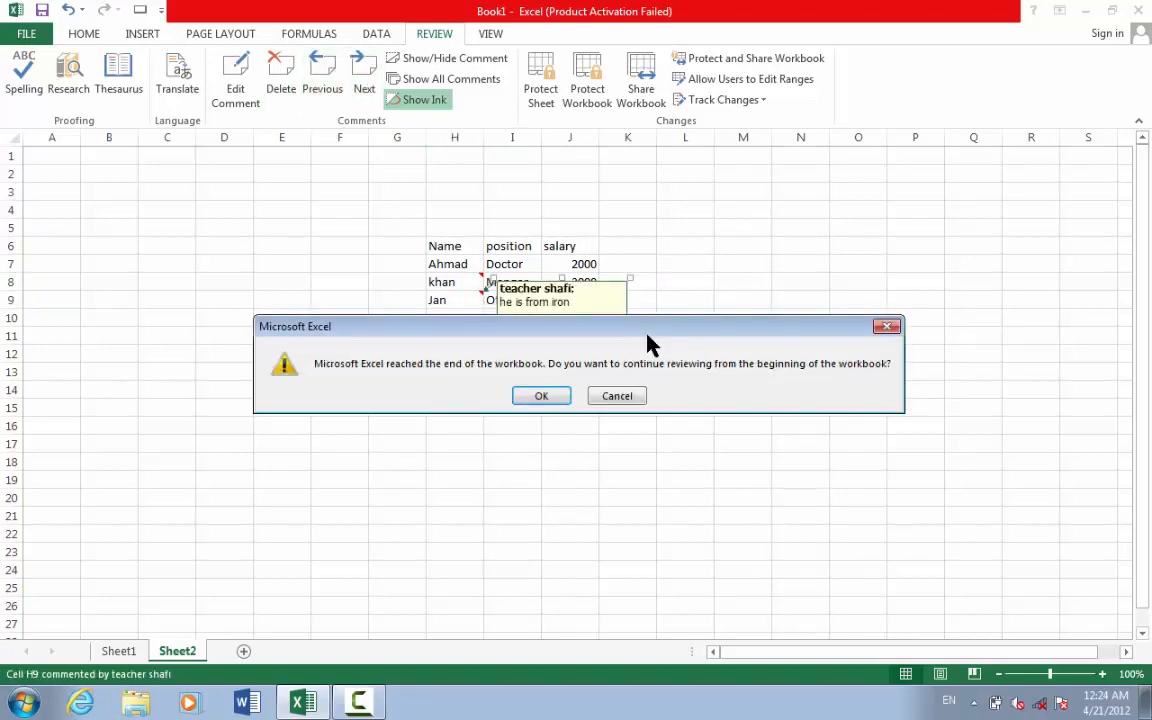
left_click(887, 327)
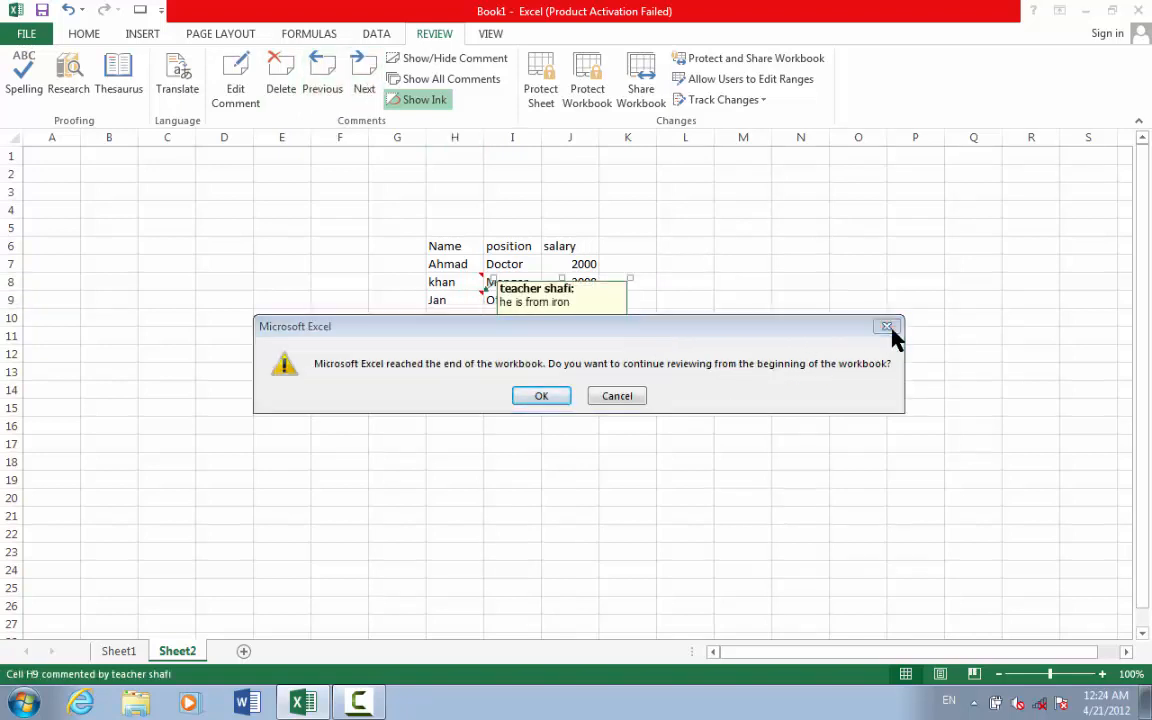
left_click(456, 62)
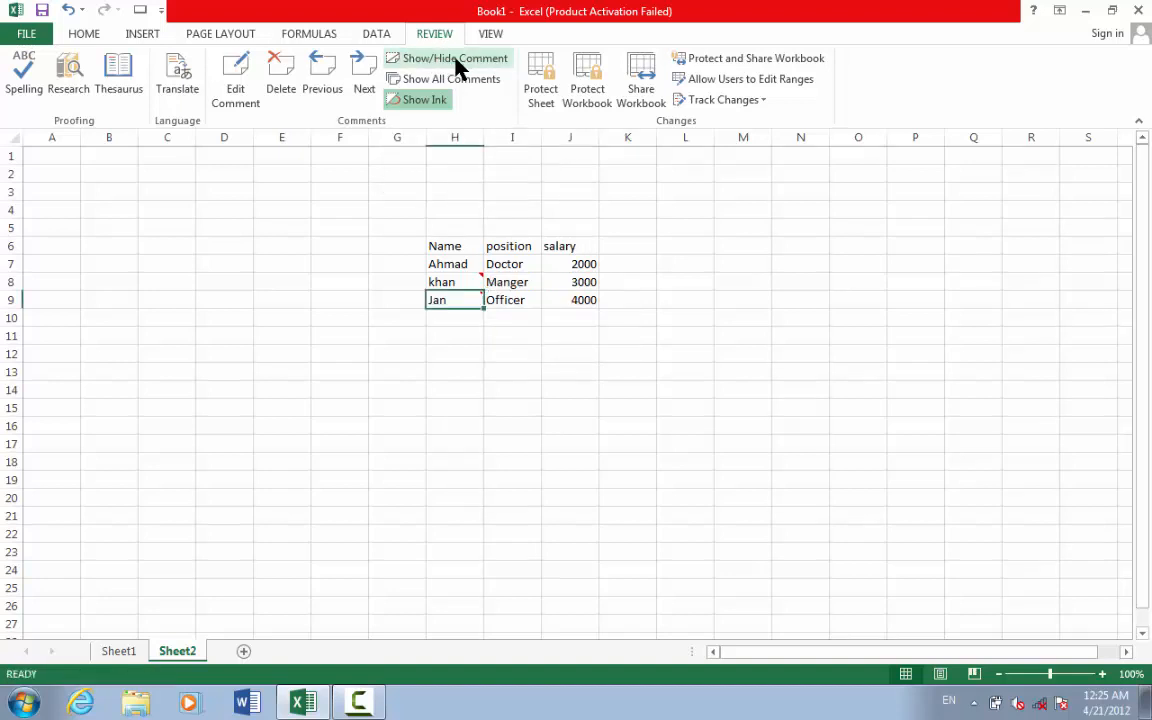
- Show the H9 comment, then toggle Show All Comments on and off
left_click(456, 64)
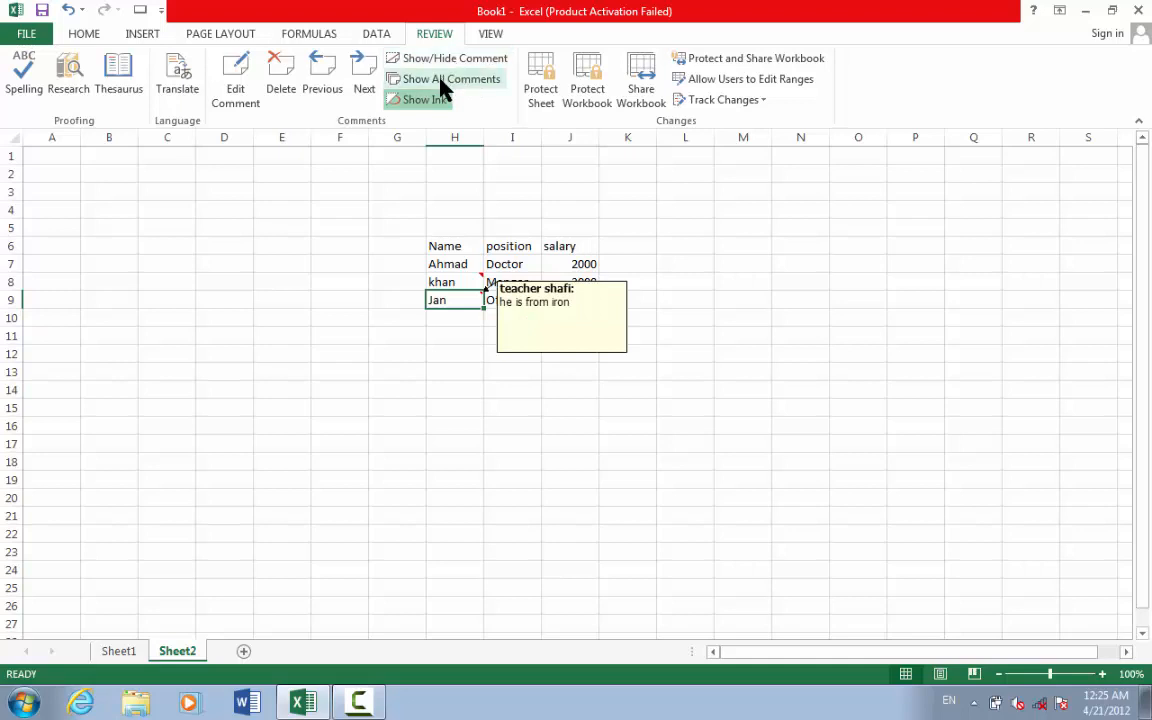
left_click(440, 80)
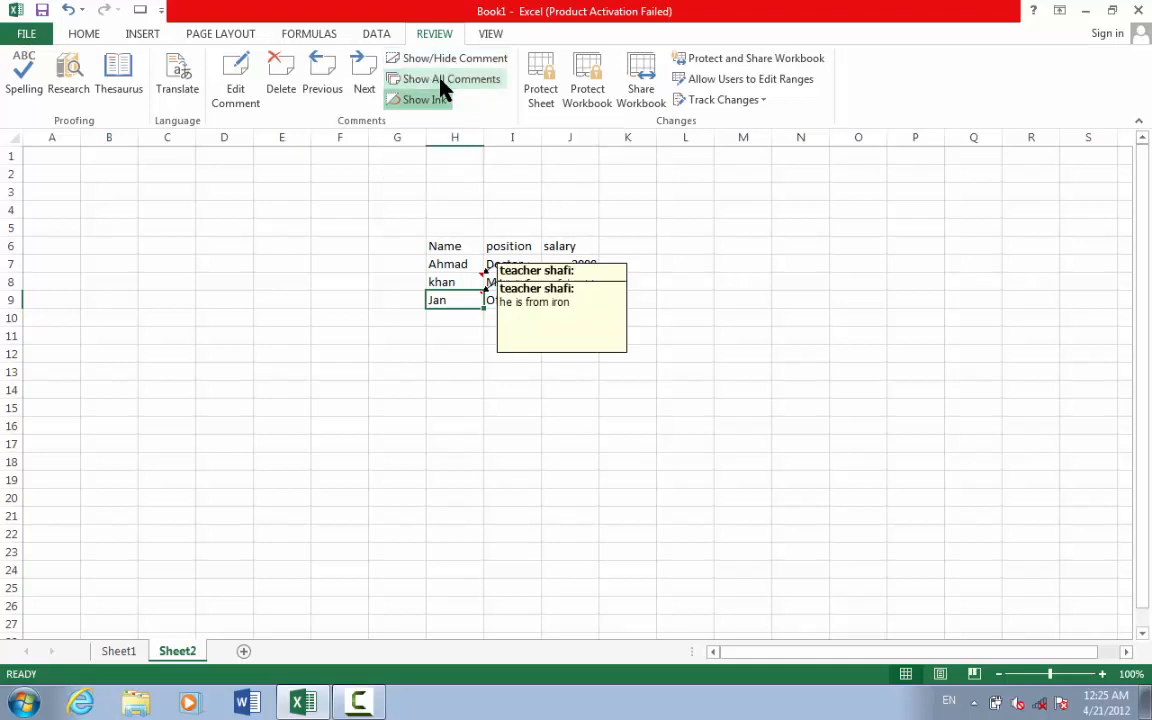
left_click(440, 80)
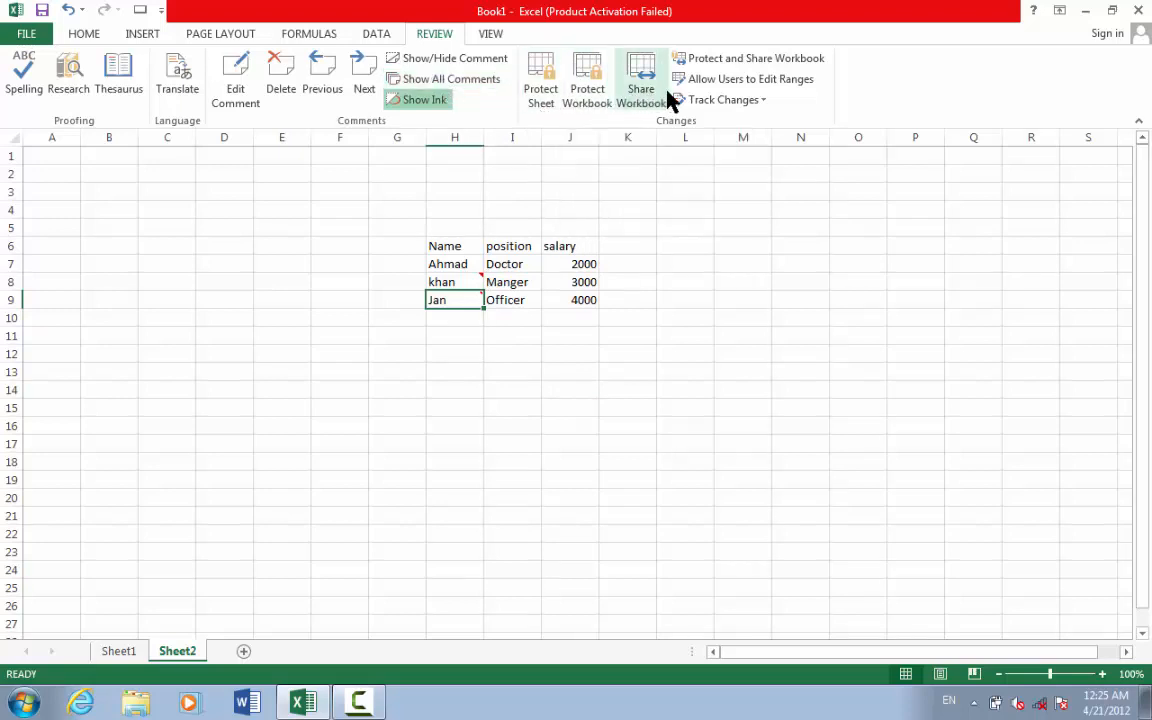
- Delete the comments on cells H8 and H9
left_click(650, 318)
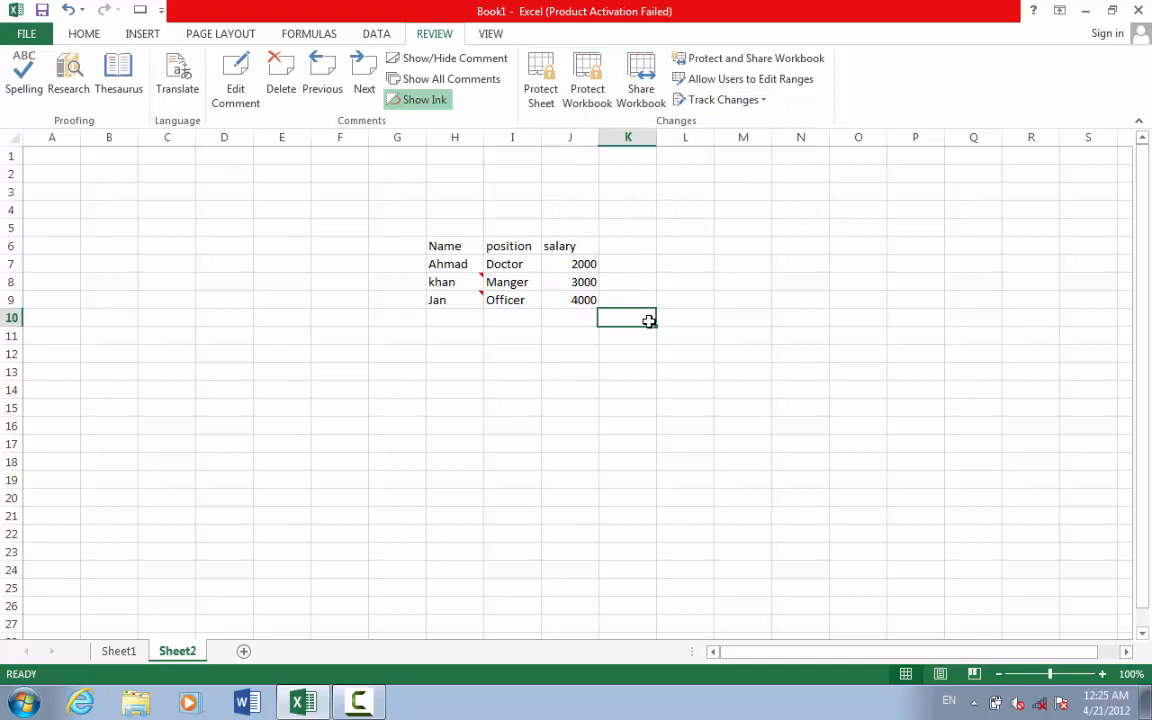
left_click(460, 284)
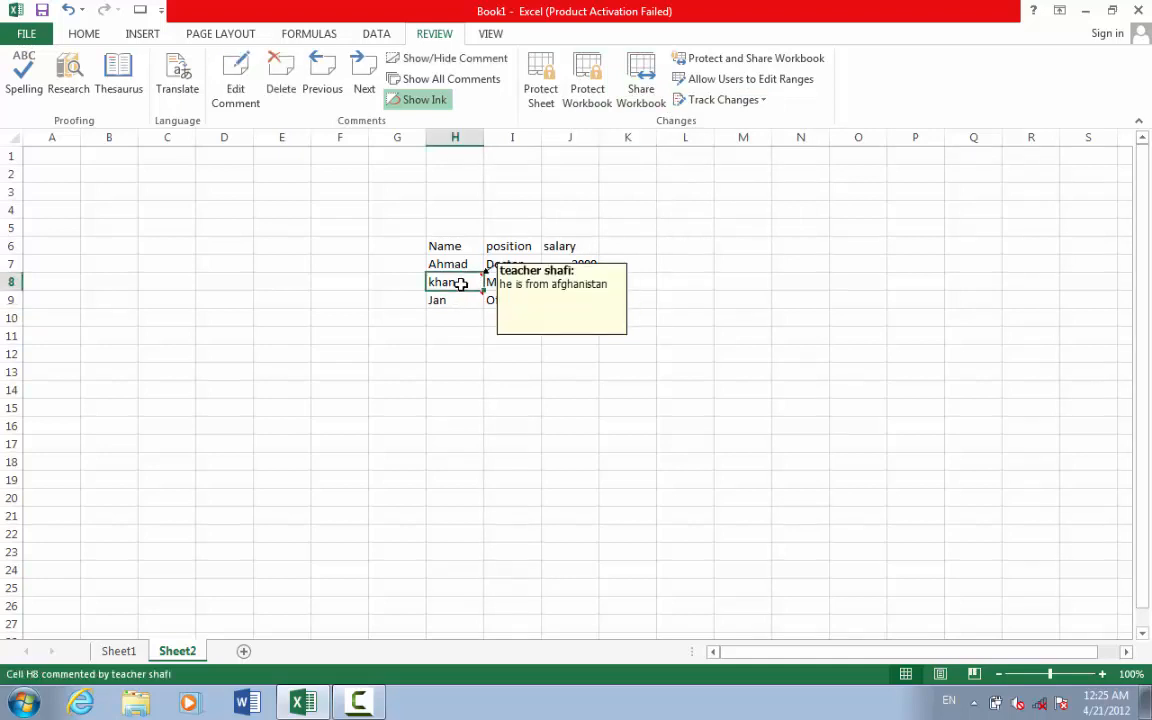
left_click(270, 82)
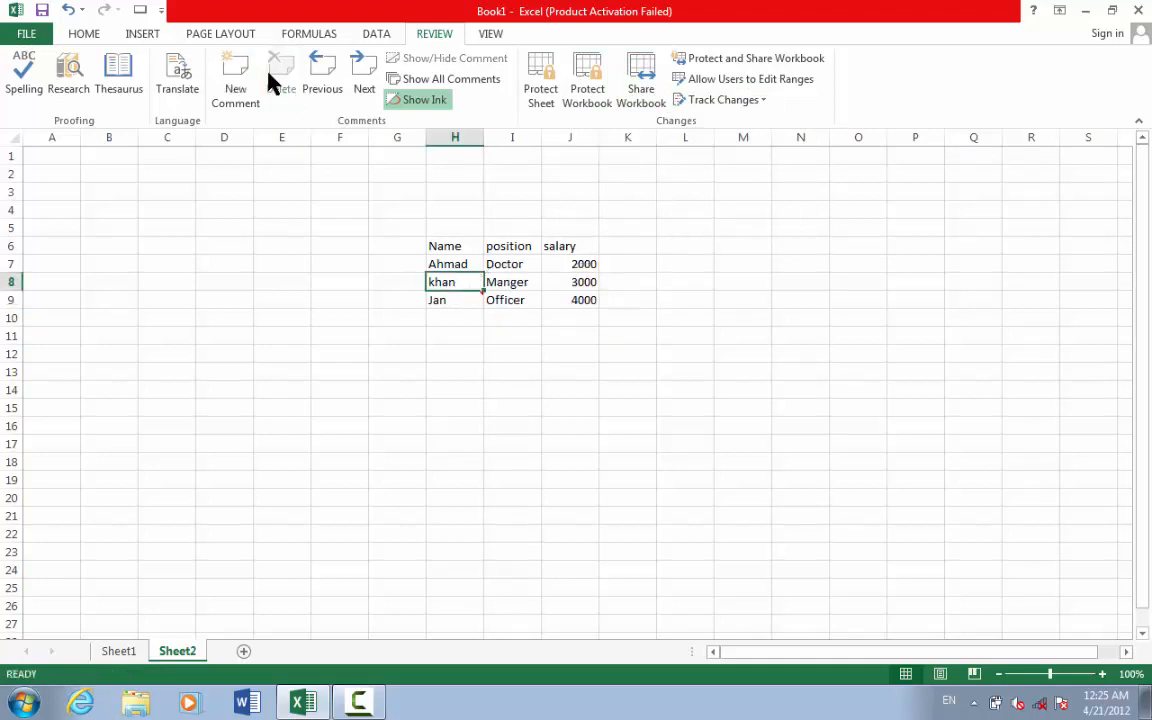
left_click(457, 301)
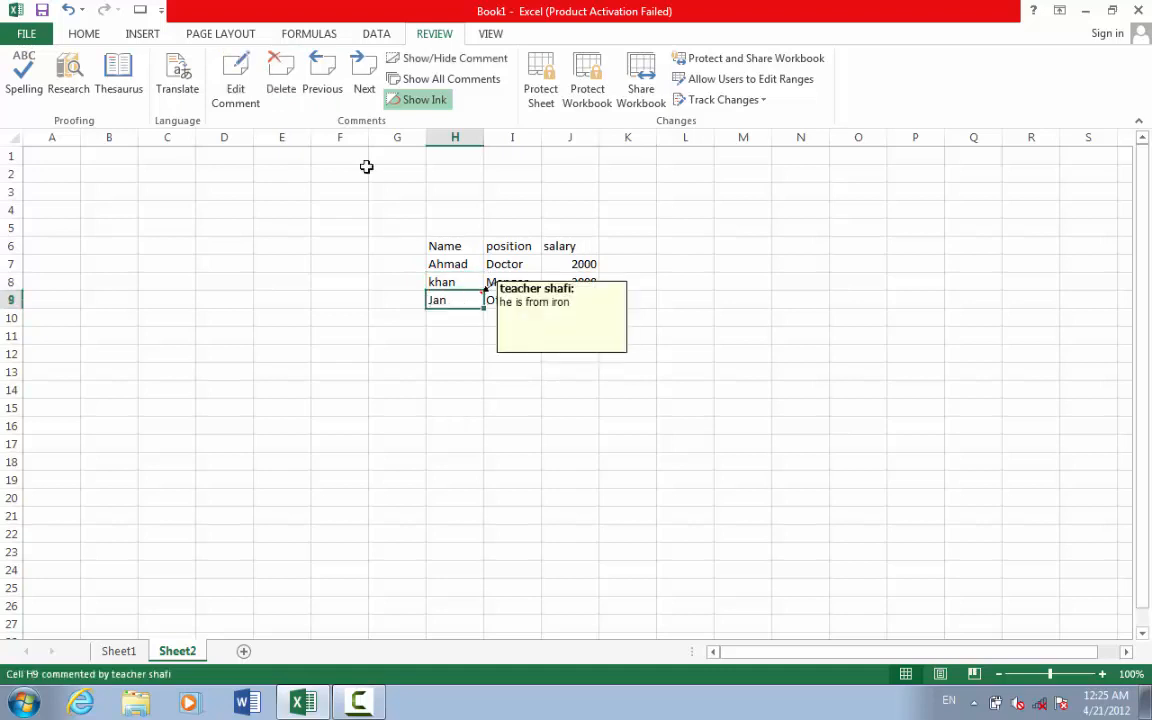
left_click(279, 84)
left_click(717, 363)
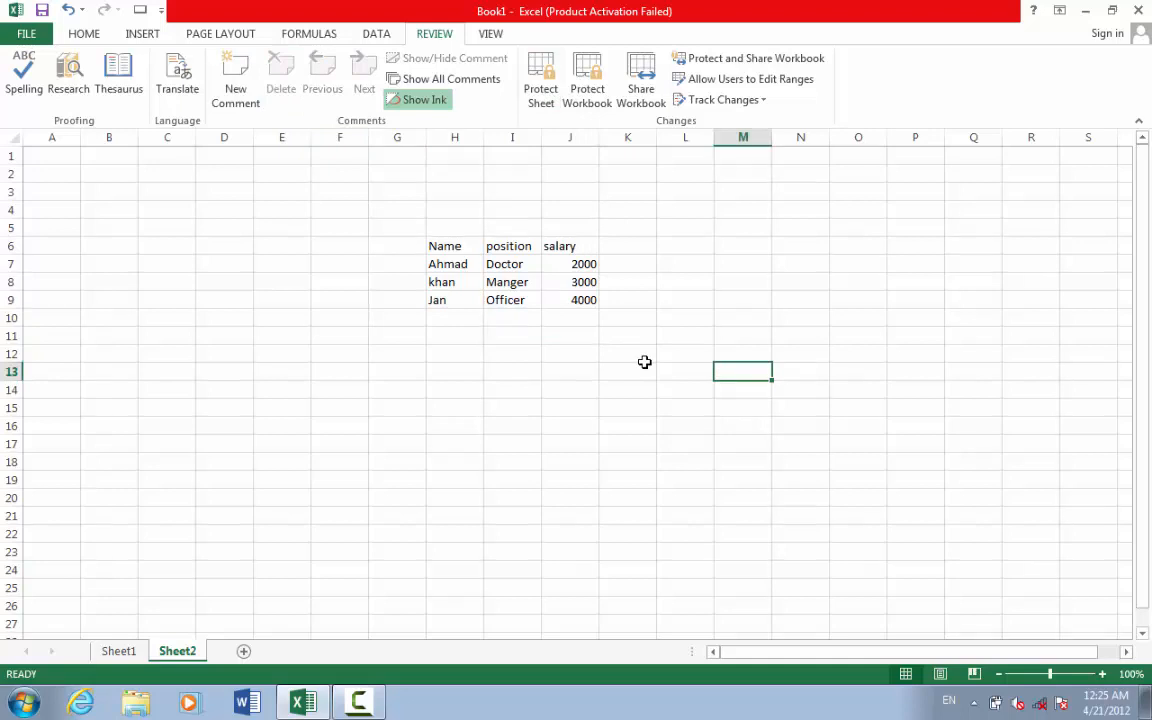
- Delete the whole salary column (column J) from the table
left_click_drag(625, 335, 340, 212)
left_click(738, 298)
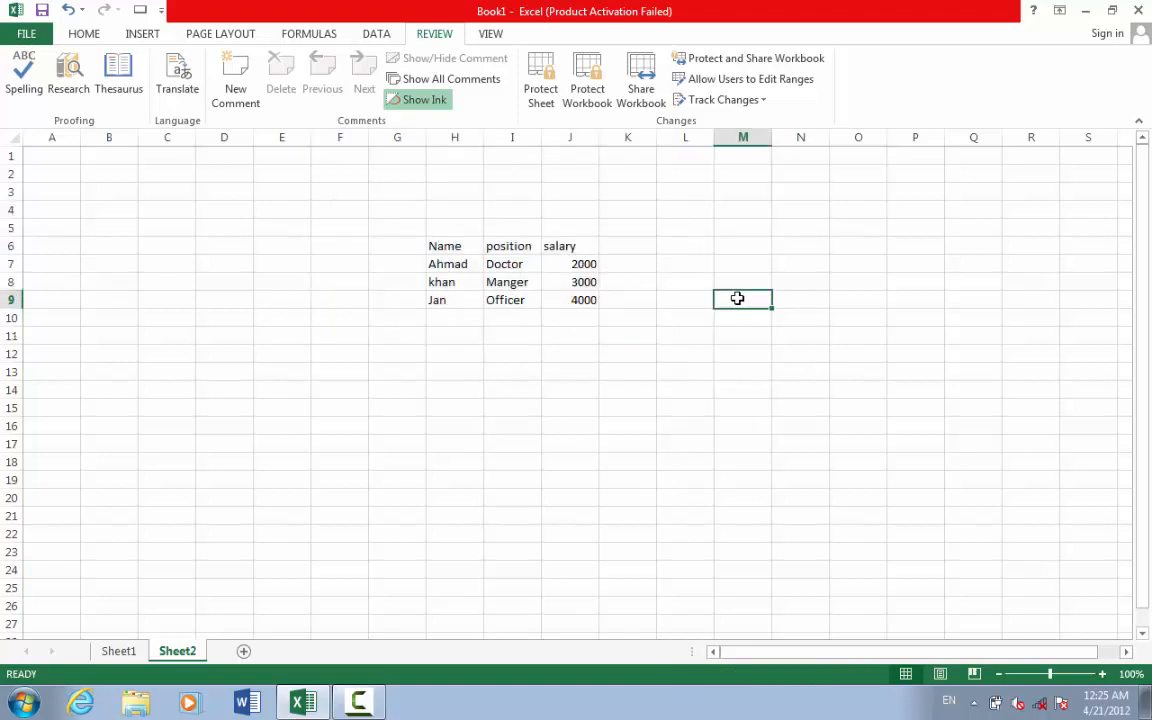
left_click(86, 36)
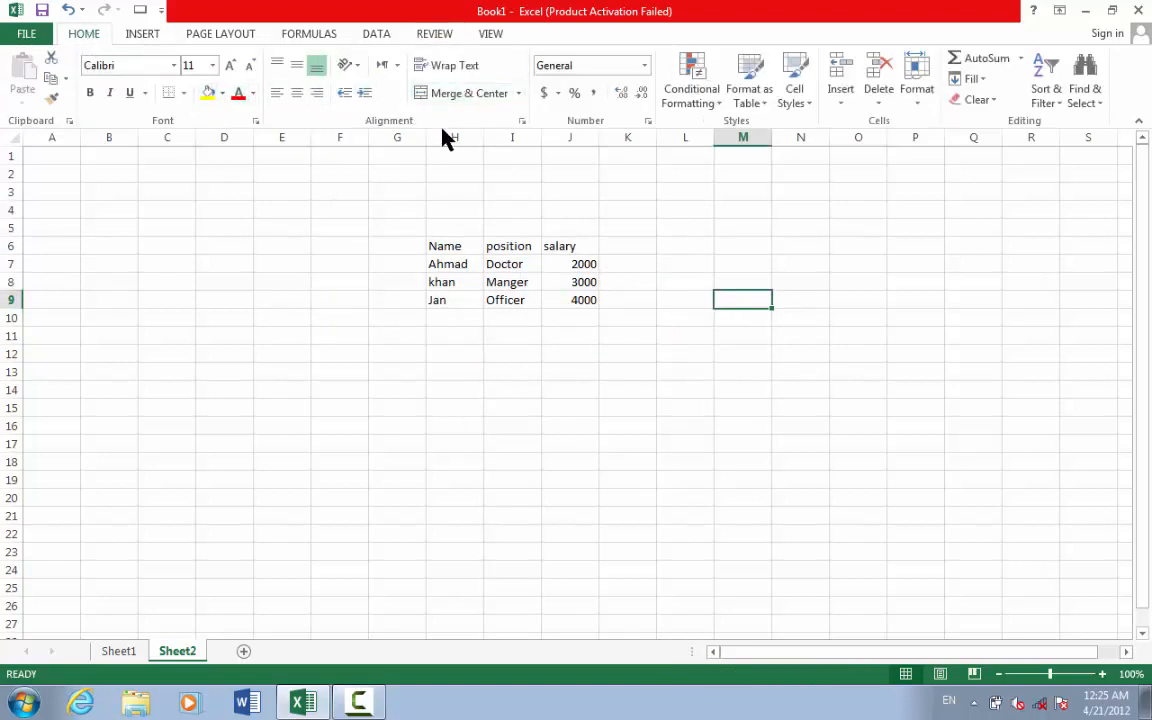
left_click(845, 104)
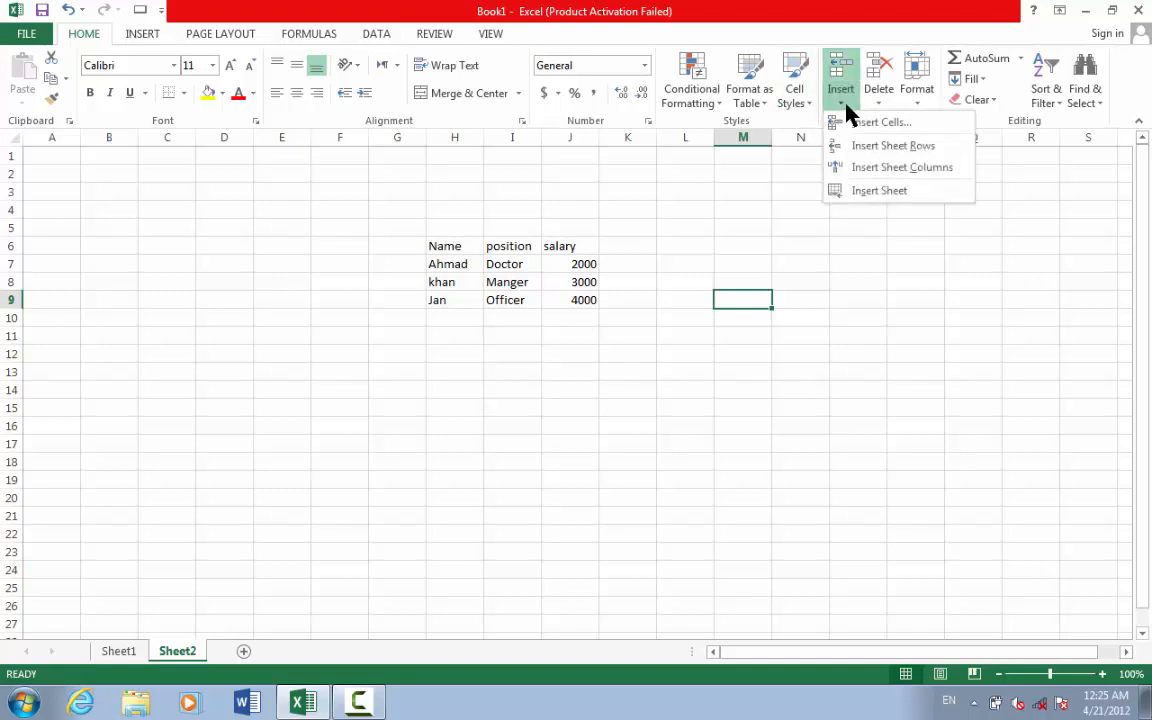
left_click(845, 104)
left_click(549, 263)
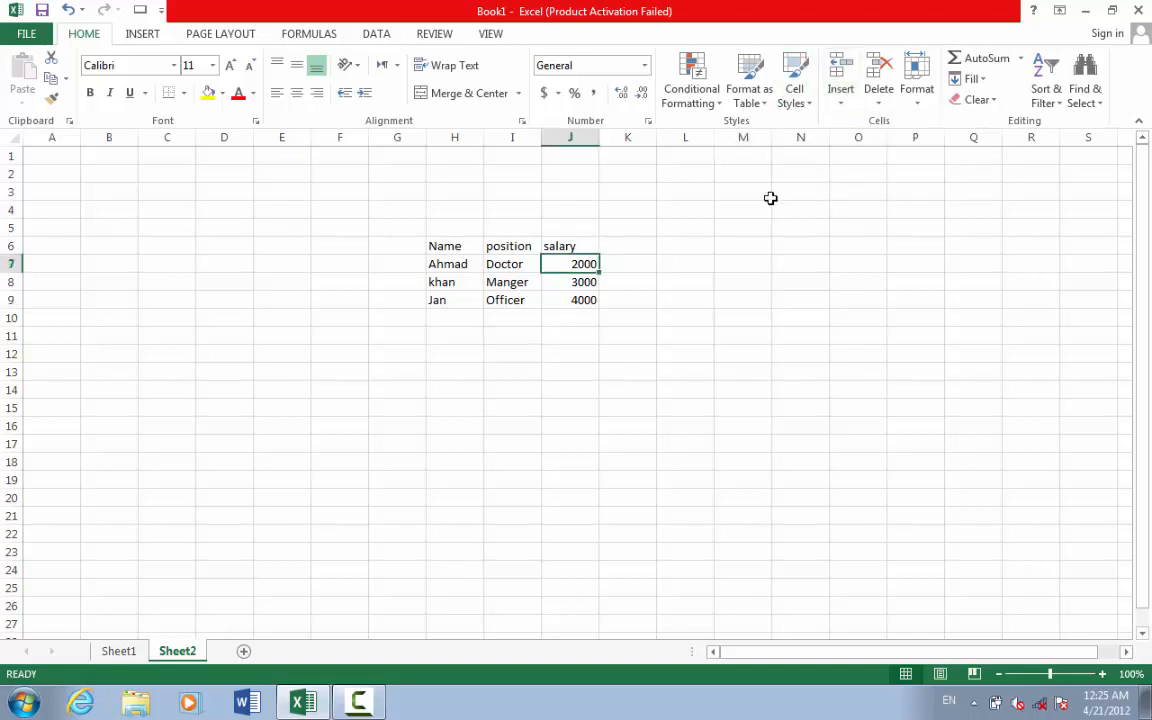
left_click(879, 102)
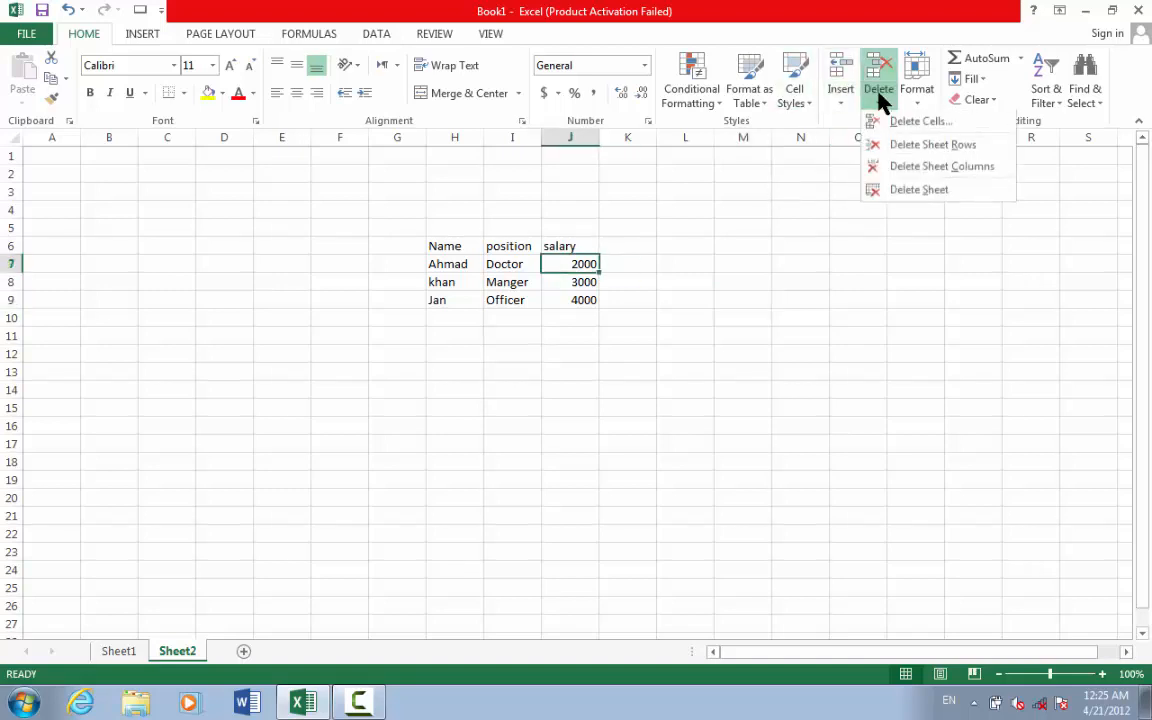
left_click(920, 167)
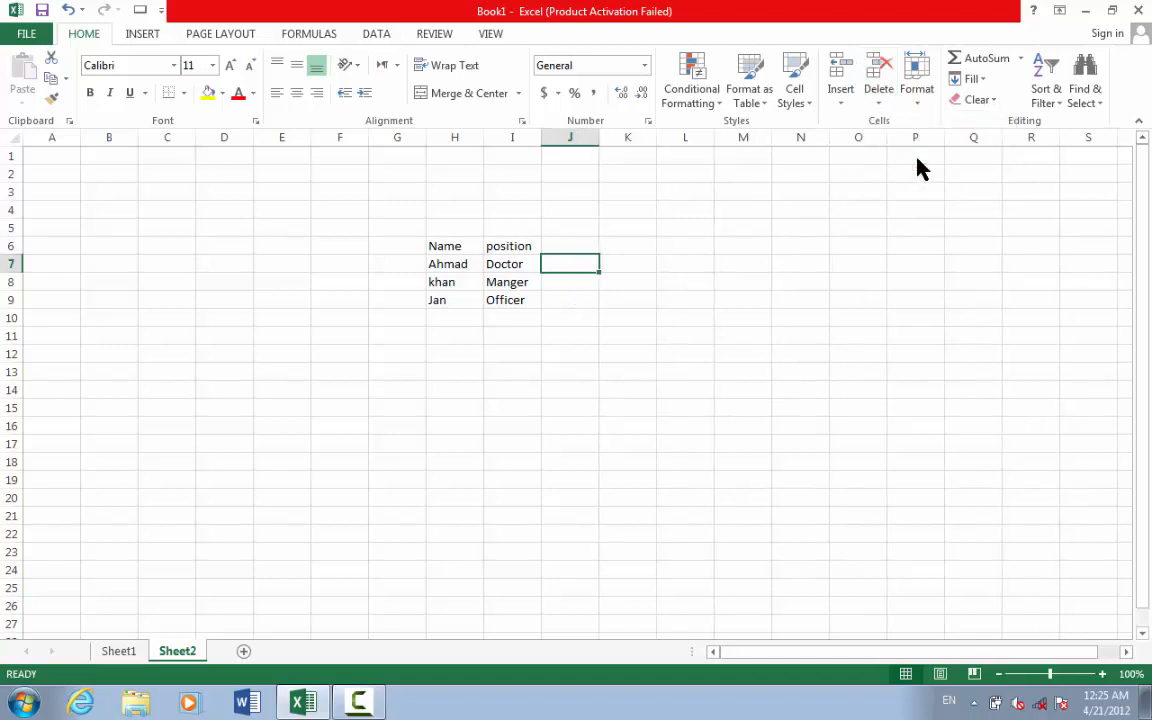
- Undo the deletion to restore the salary column, ending with H8 selected
key("ctrl+c")
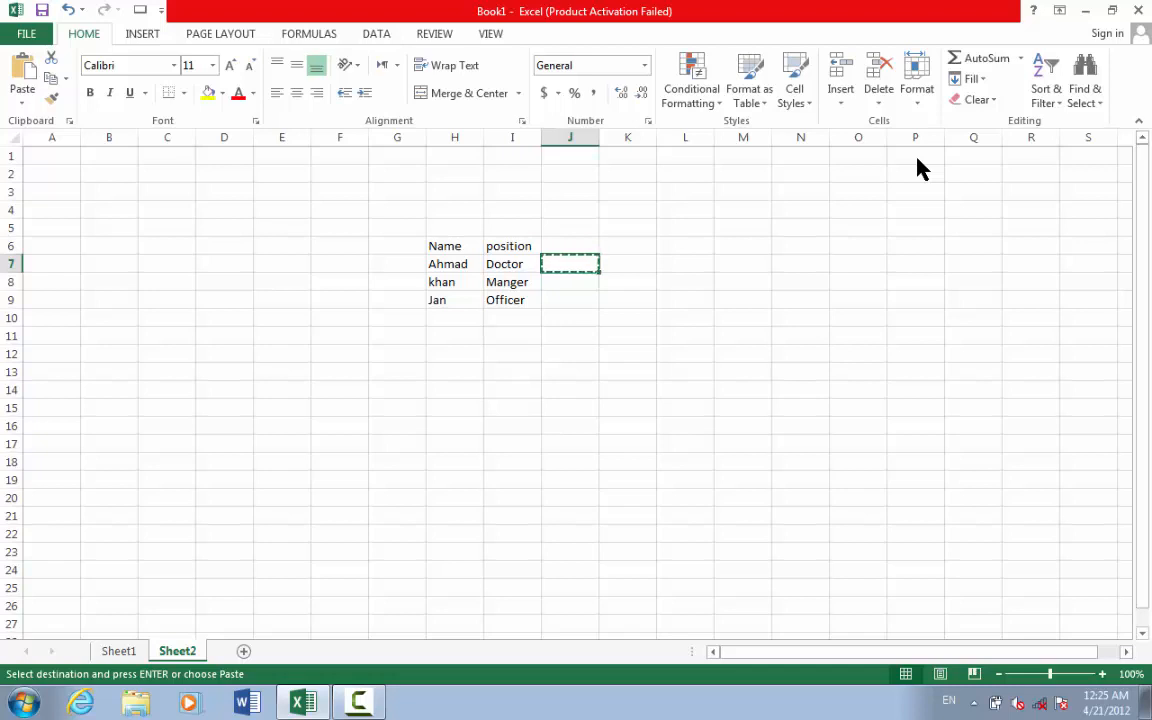
key("ctrl+z")
left_click(745, 288)
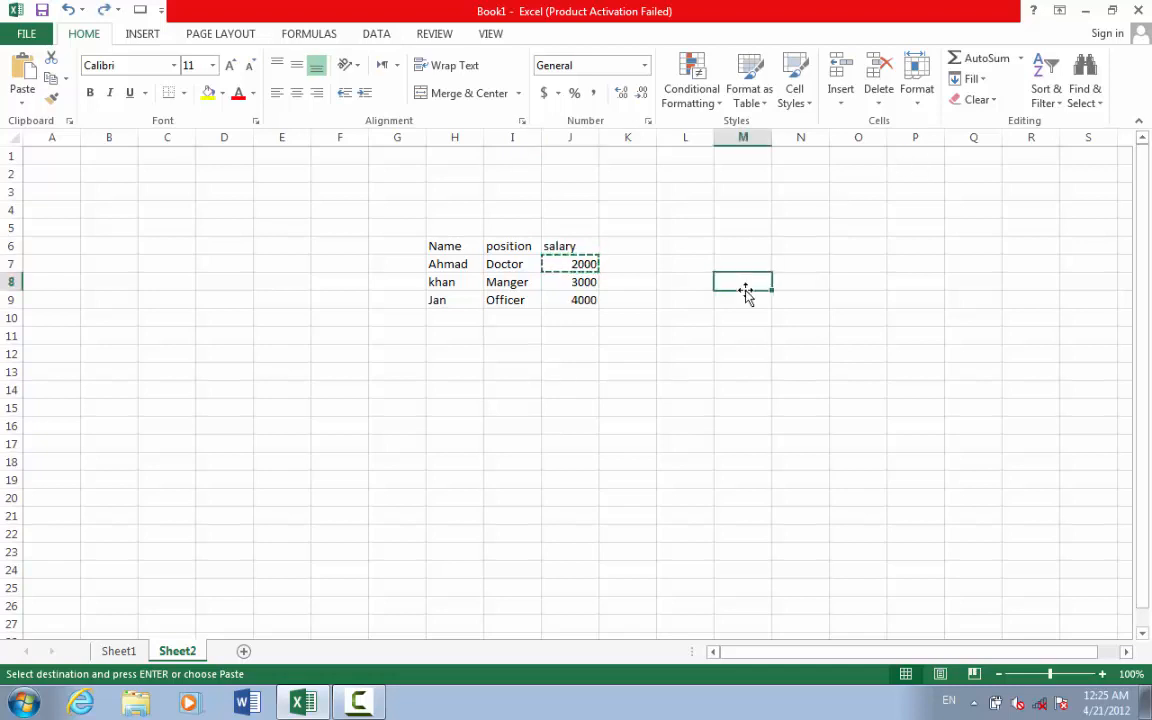
double_click(560, 282)
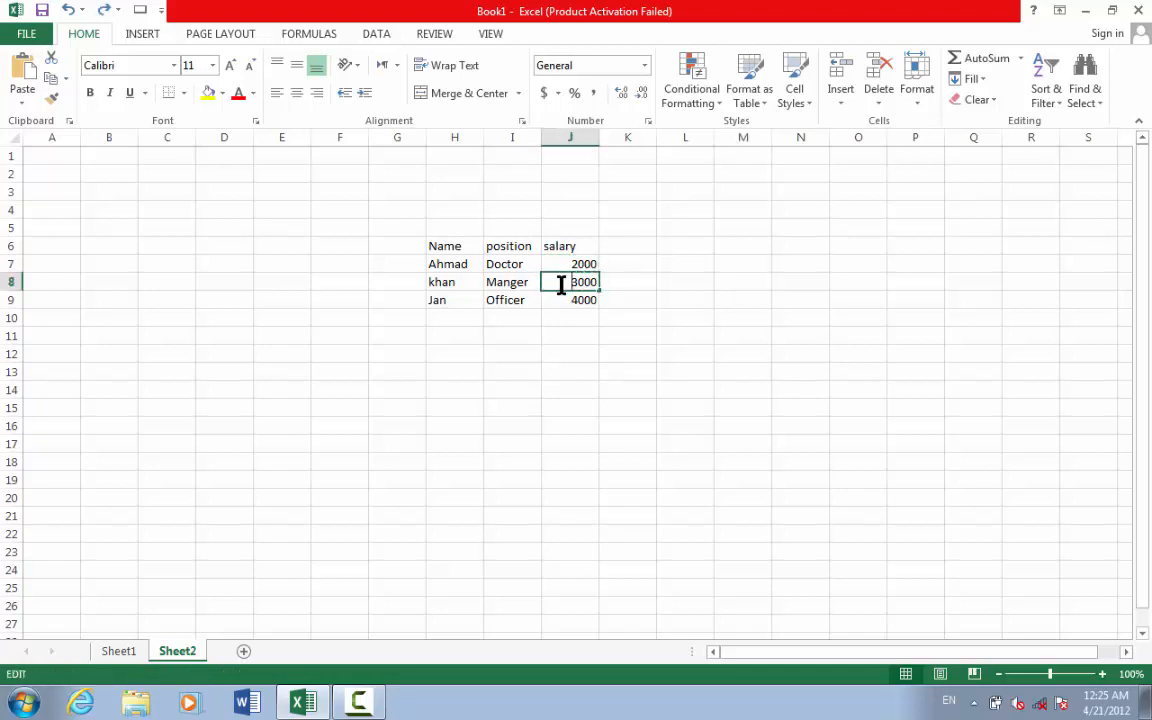
left_click(474, 284)
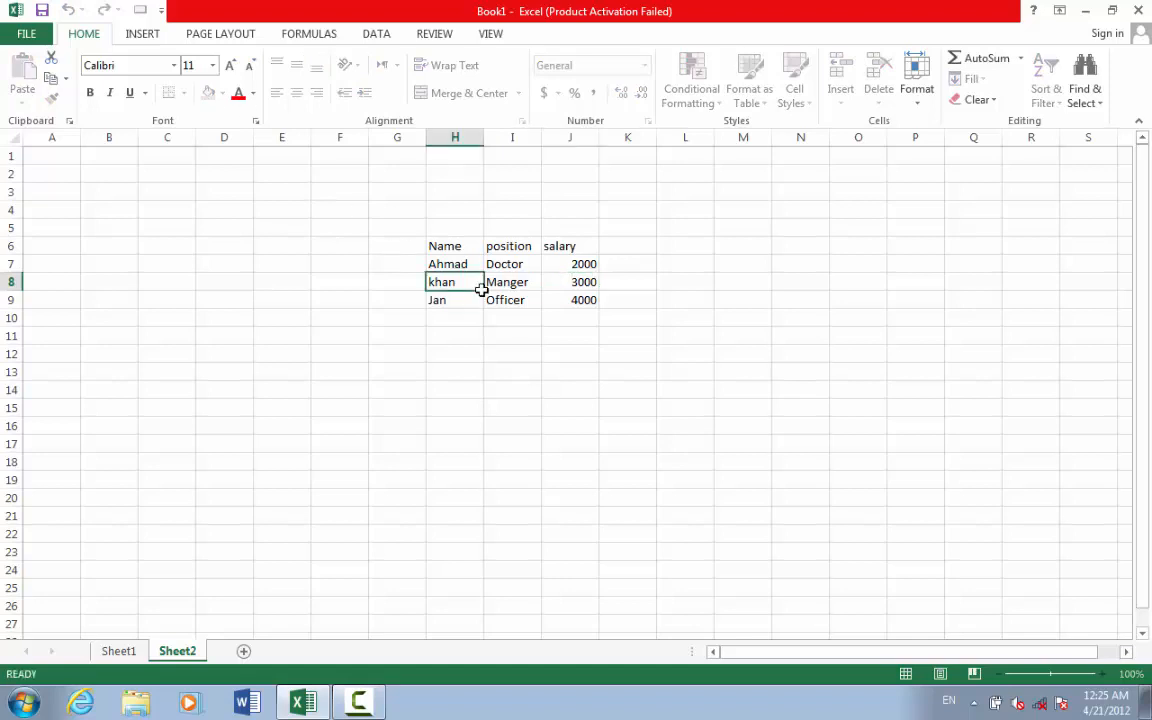
left_click(434, 33)
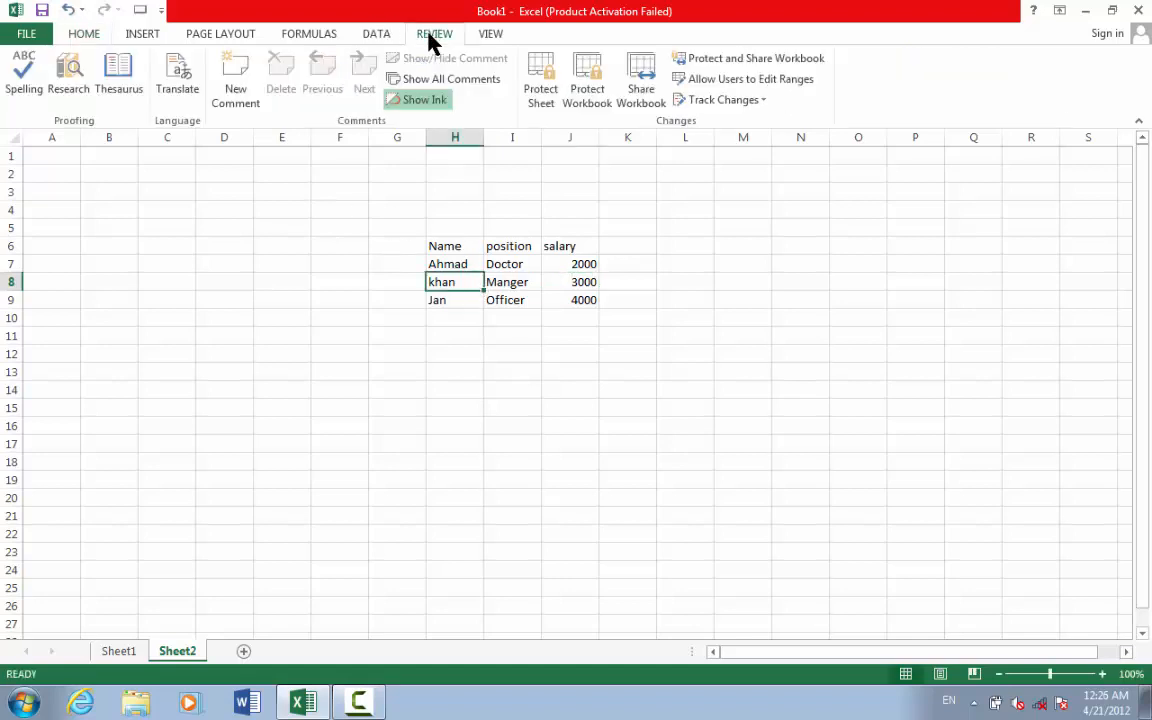
- Protect Sheet2 with a password, re-entering it to confirm
left_click(543, 95)
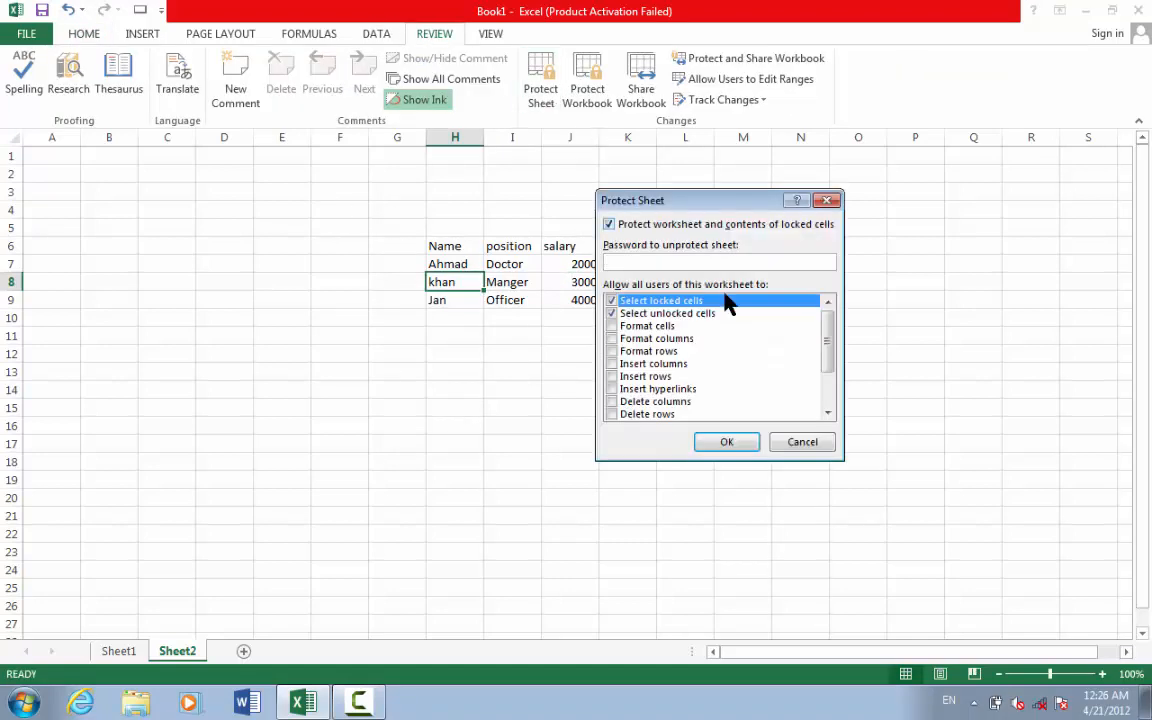
type("123")
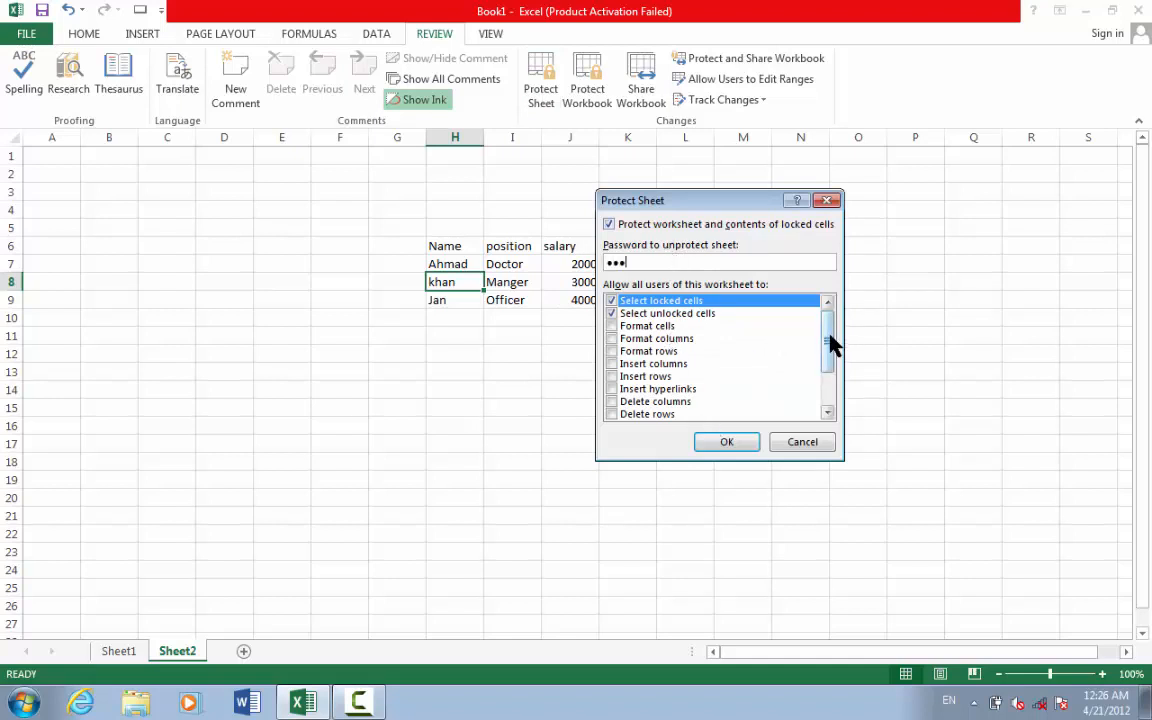
mouse_move(831, 344)
left_mouse_down()
mouse_move(828, 399)
mouse_move(828, 319)
left_mouse_up()
left_click(729, 444)
type("123")
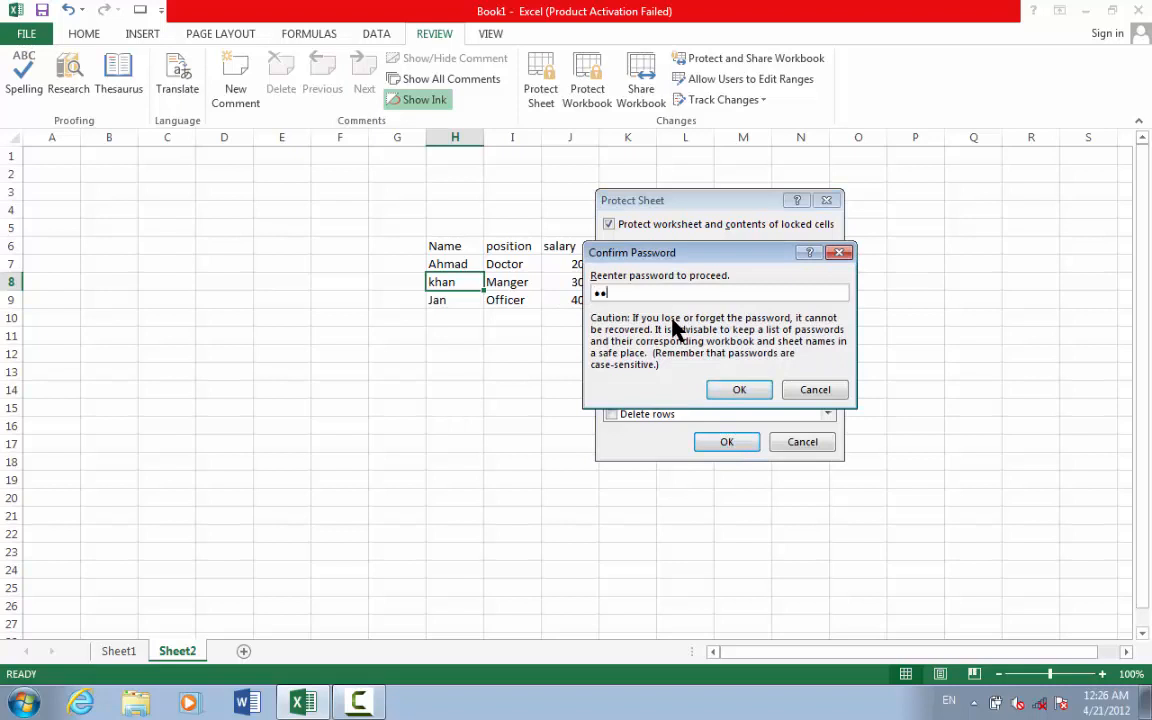
left_click(740, 394)
left_click(738, 440)
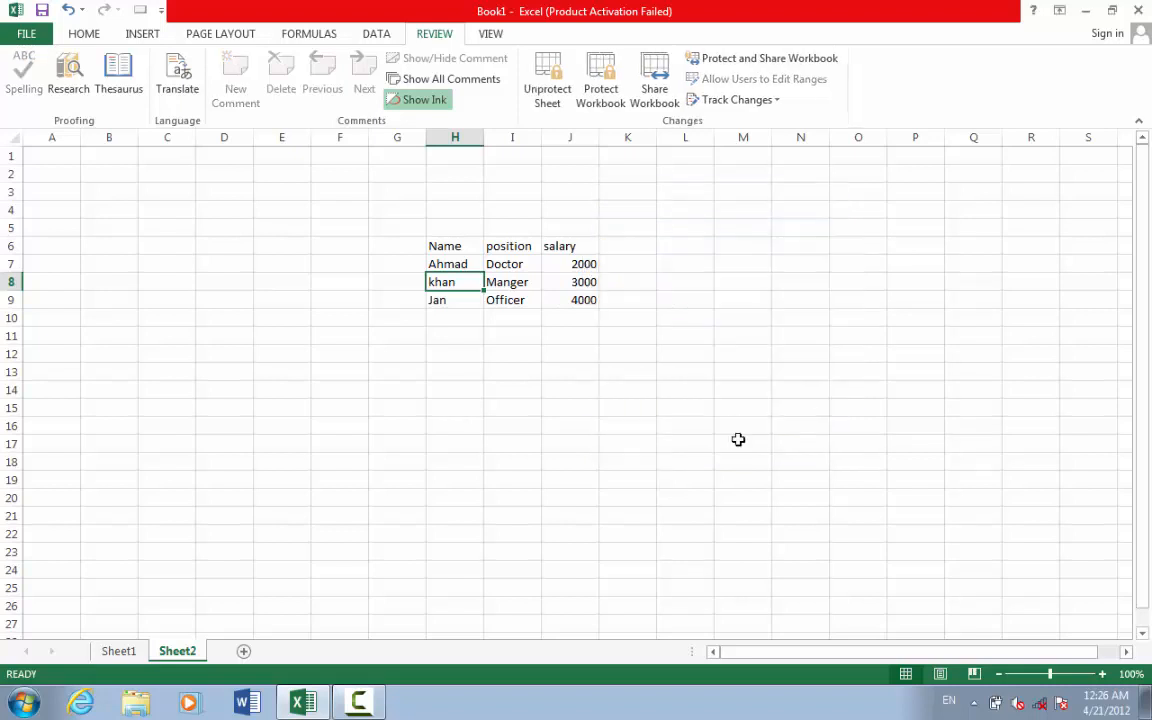
left_click(86, 36)
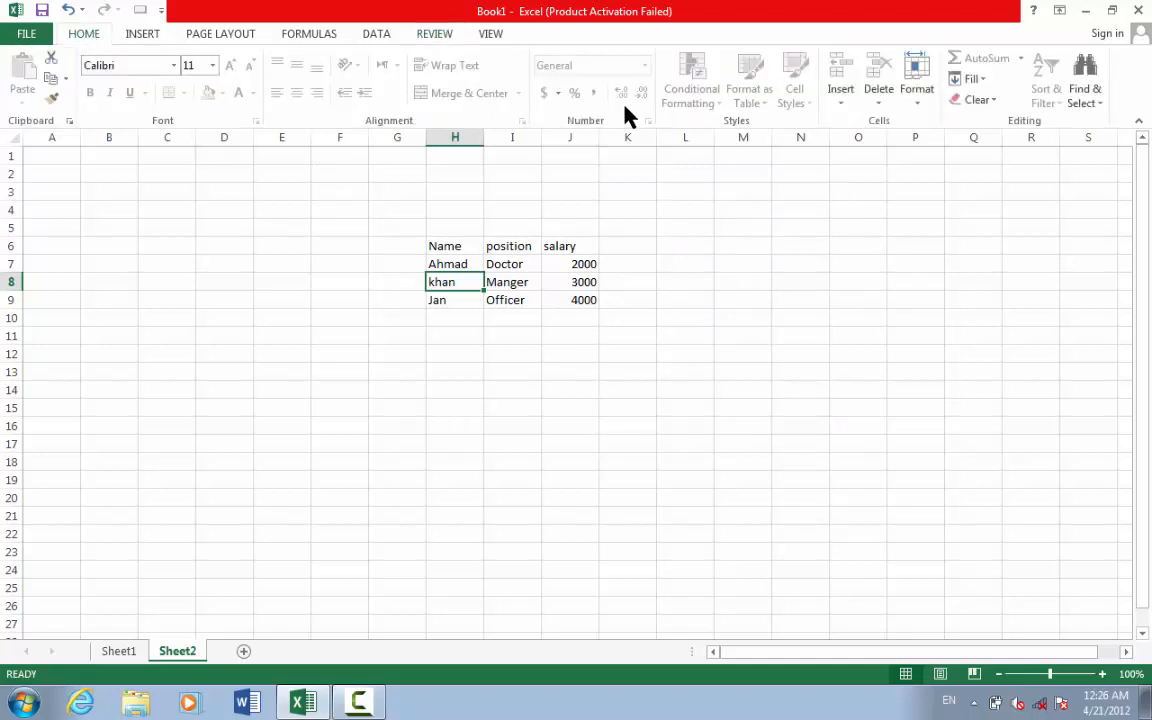
left_click(830, 94)
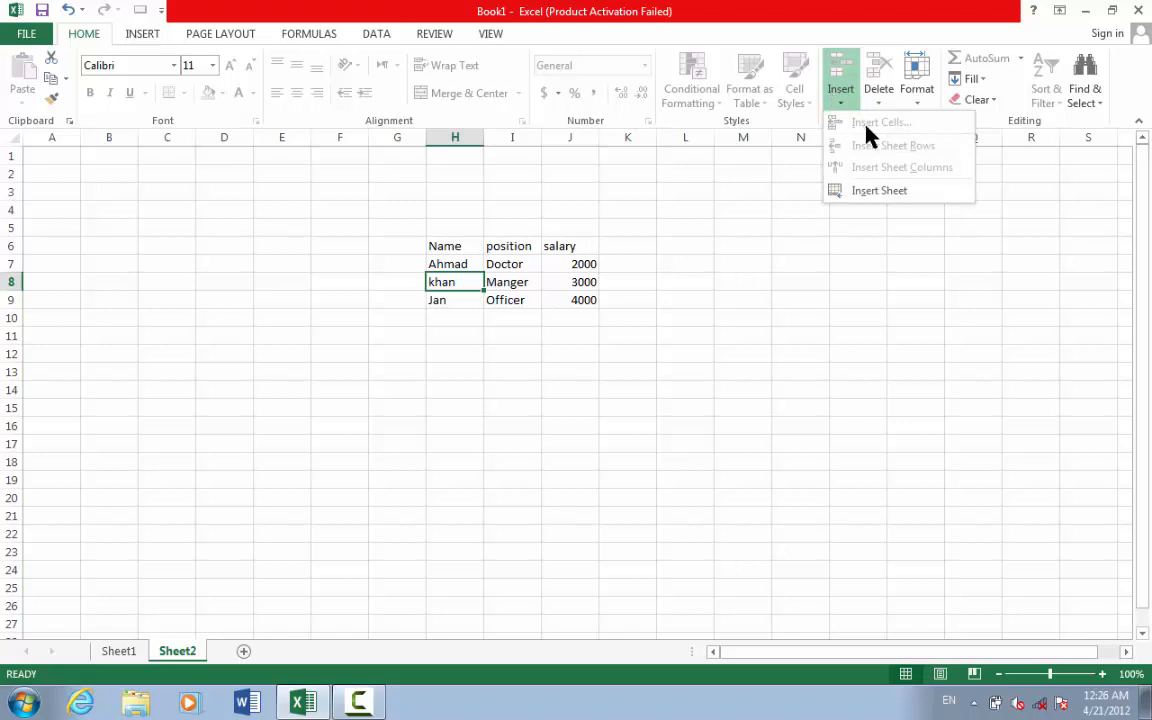
left_click(882, 95)
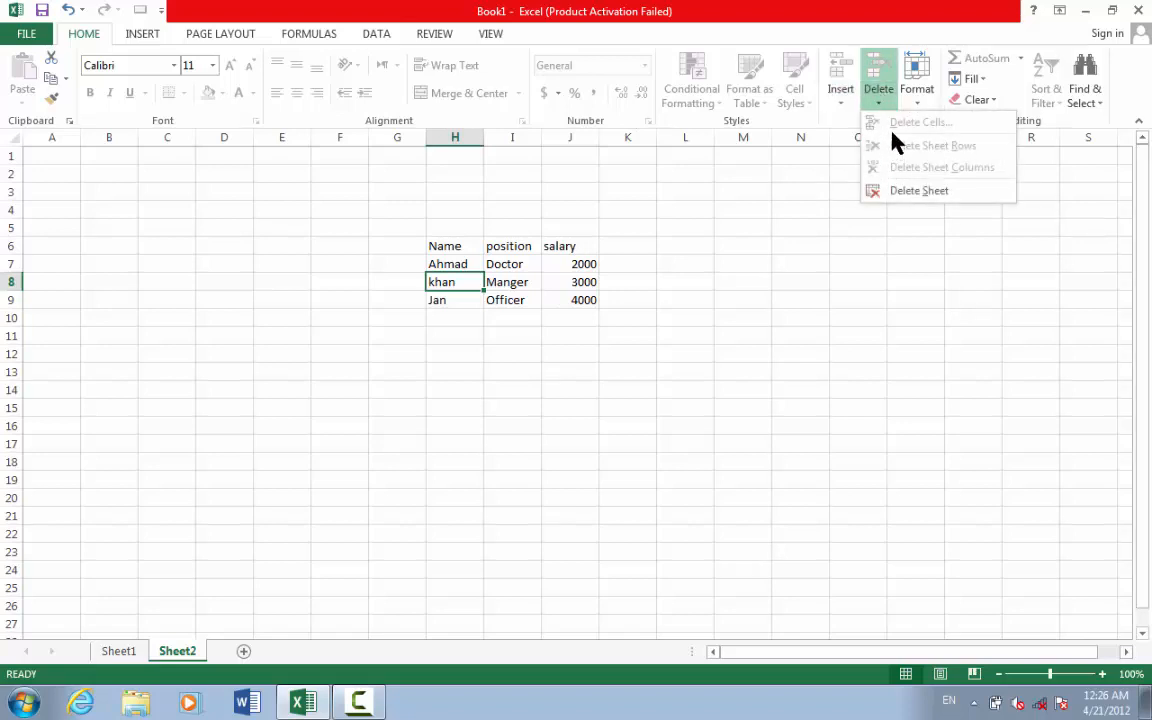
left_click(301, 85)
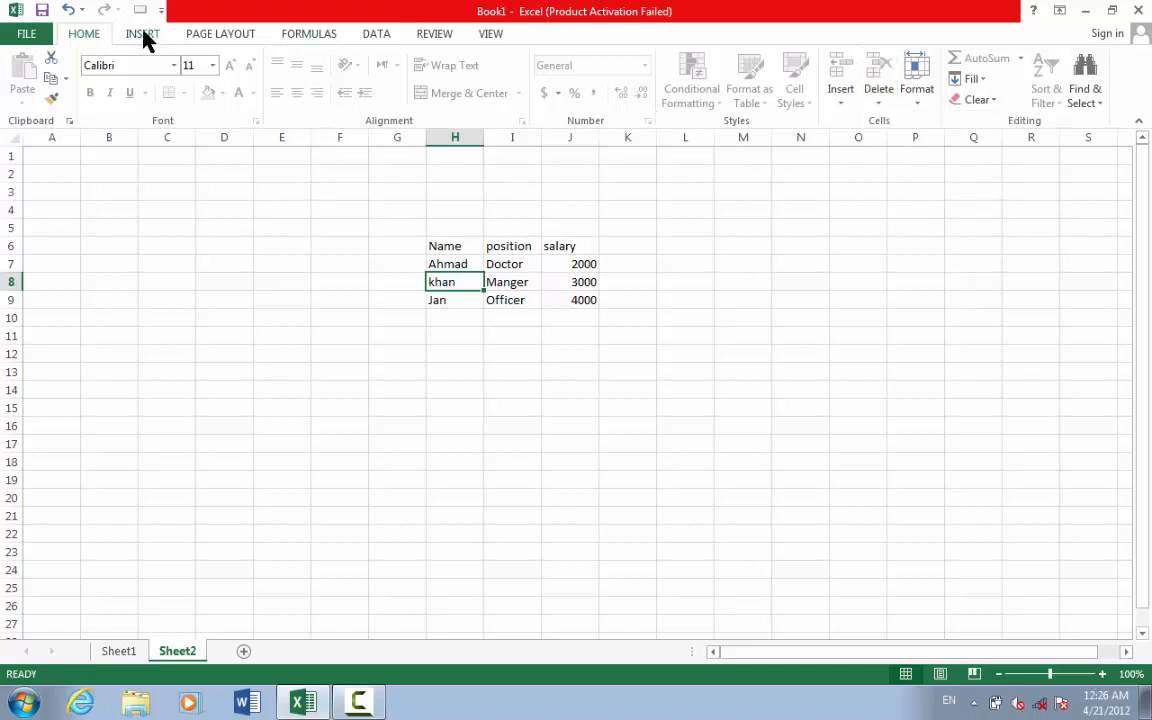
left_click(574, 279)
left_click(879, 110)
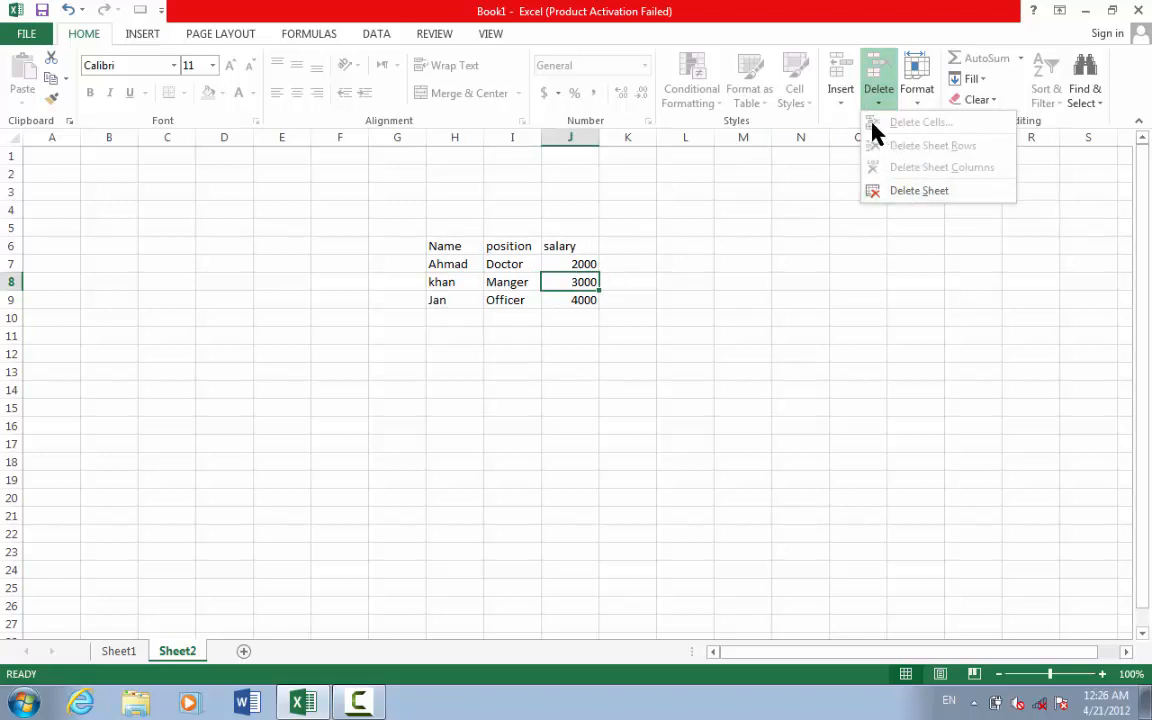
left_click(846, 101)
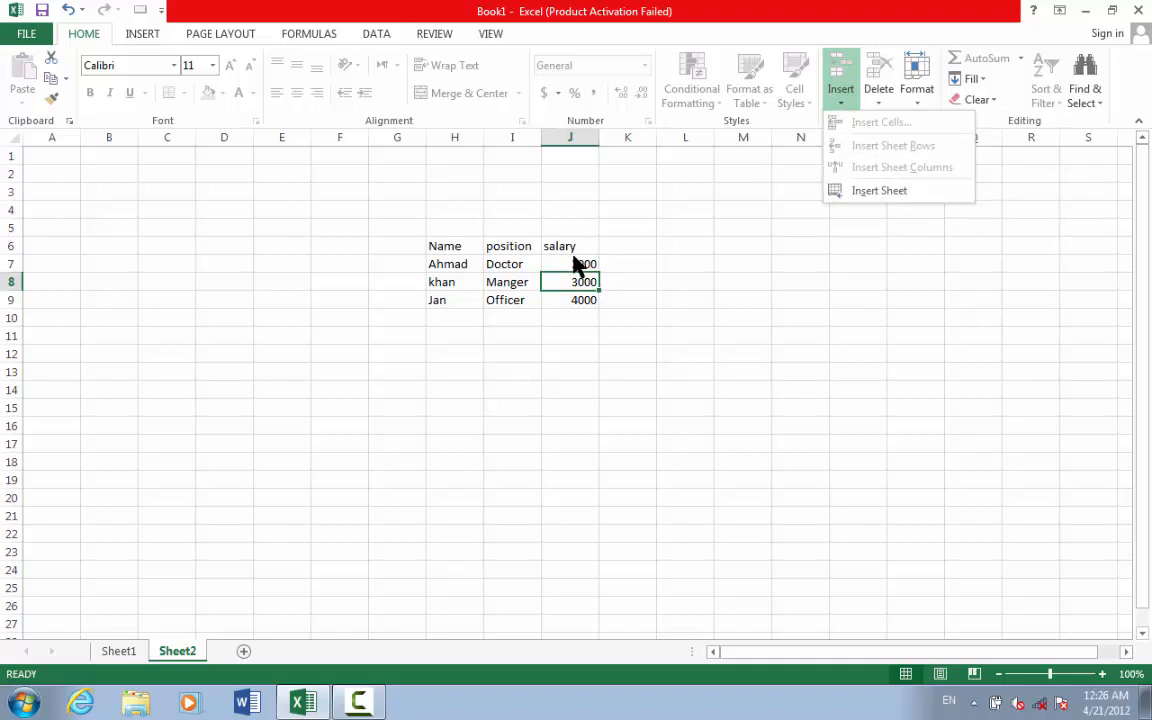
left_click(512, 273)
left_click(425, 32)
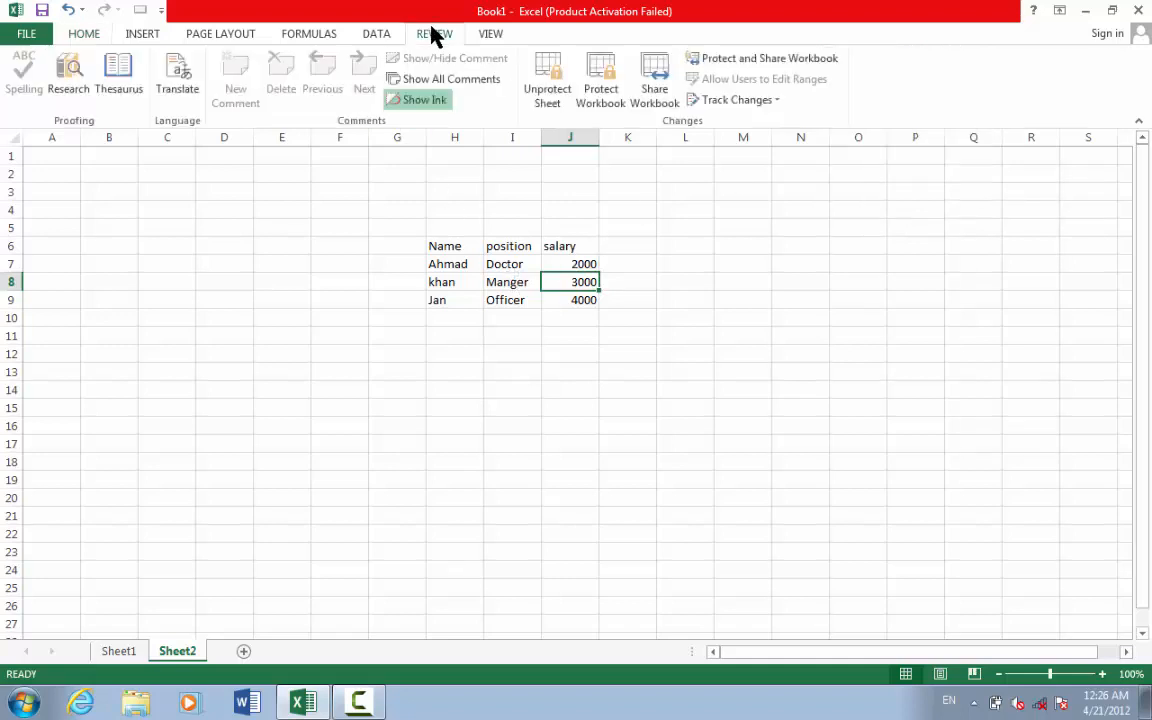
- Unprotect Sheet2 by entering its password
left_click(552, 95)
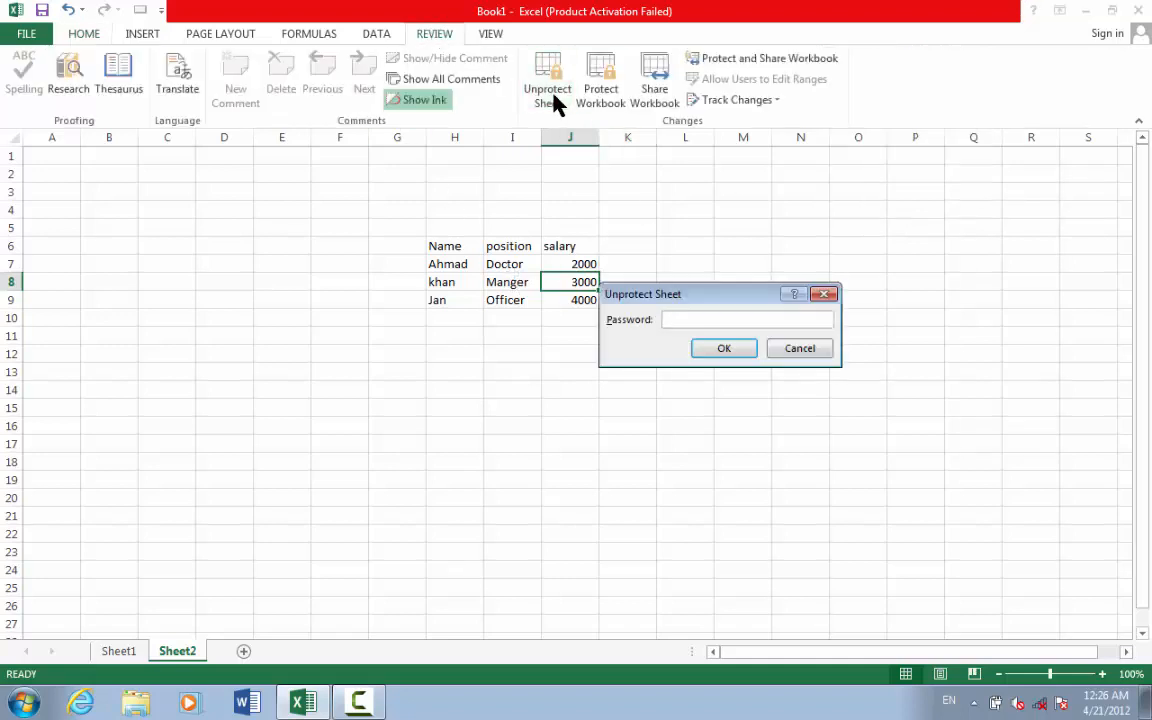
type("123")
left_click(720, 350)
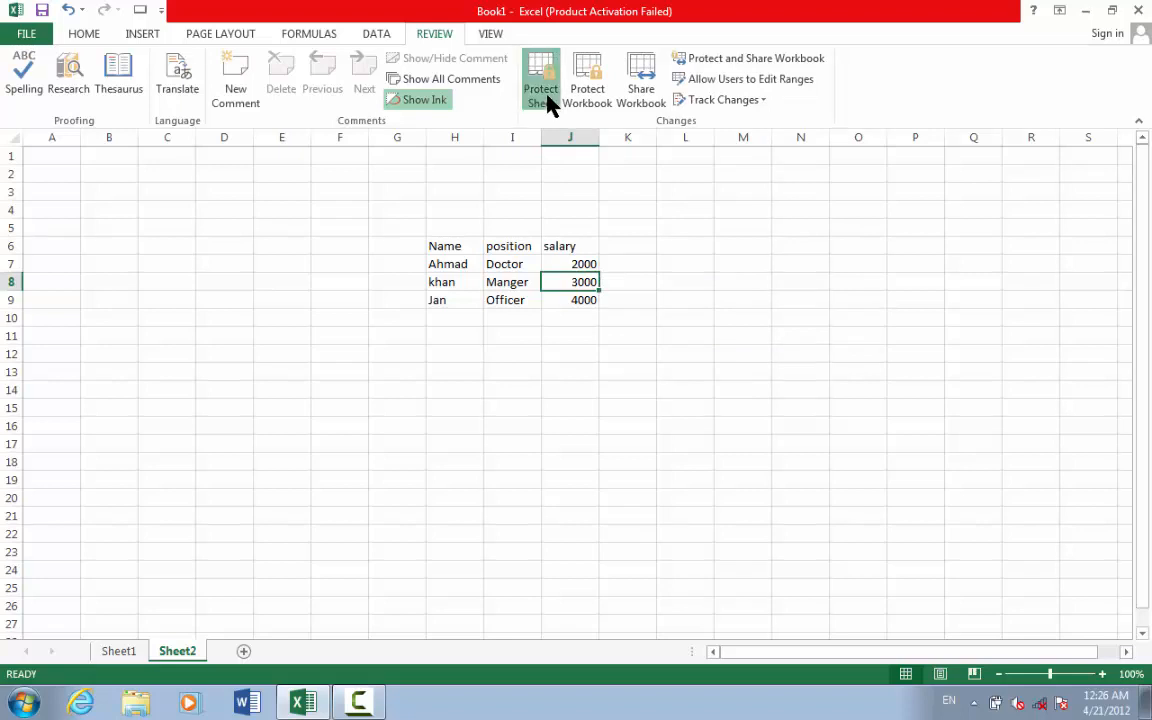
- Protect the sheet again with a password, allowing Insert rows and Insert columns
left_click(546, 100)
type("123")
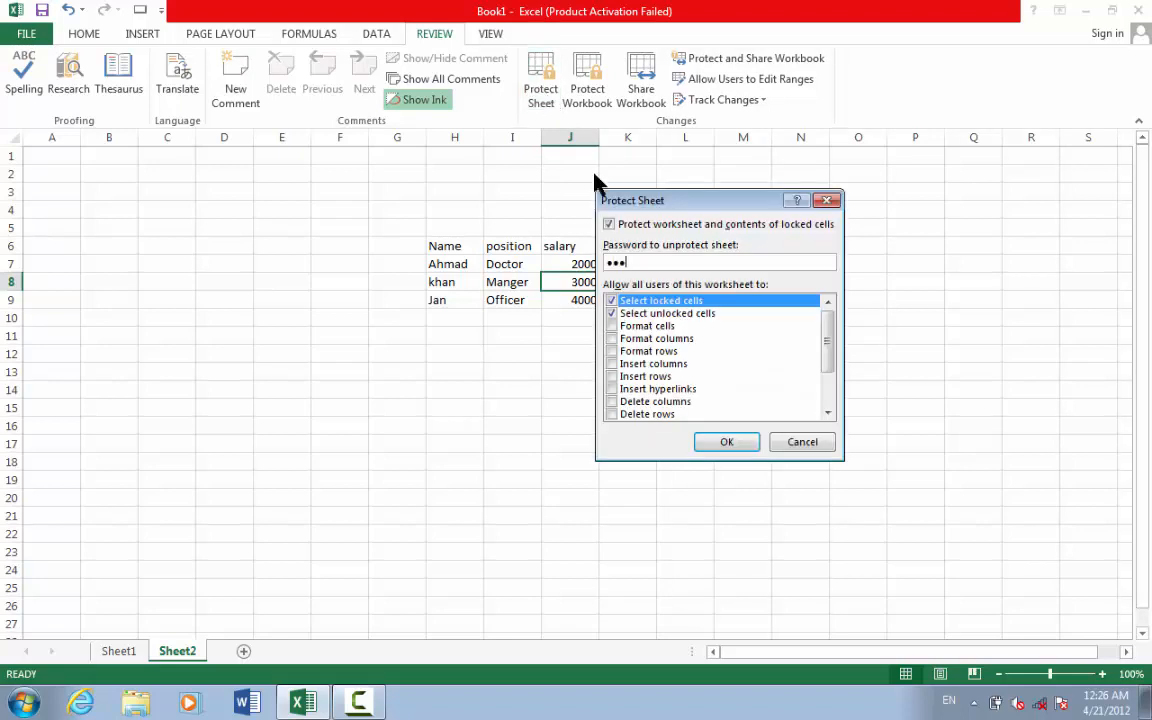
left_click(612, 377)
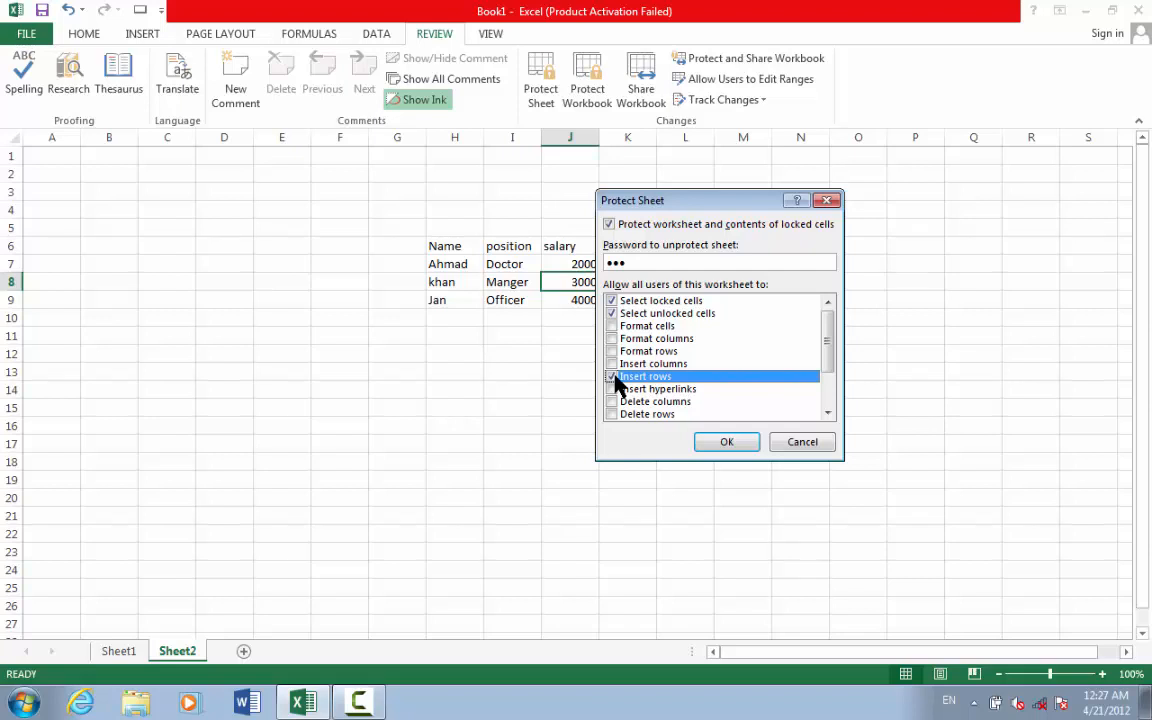
left_click(613, 364)
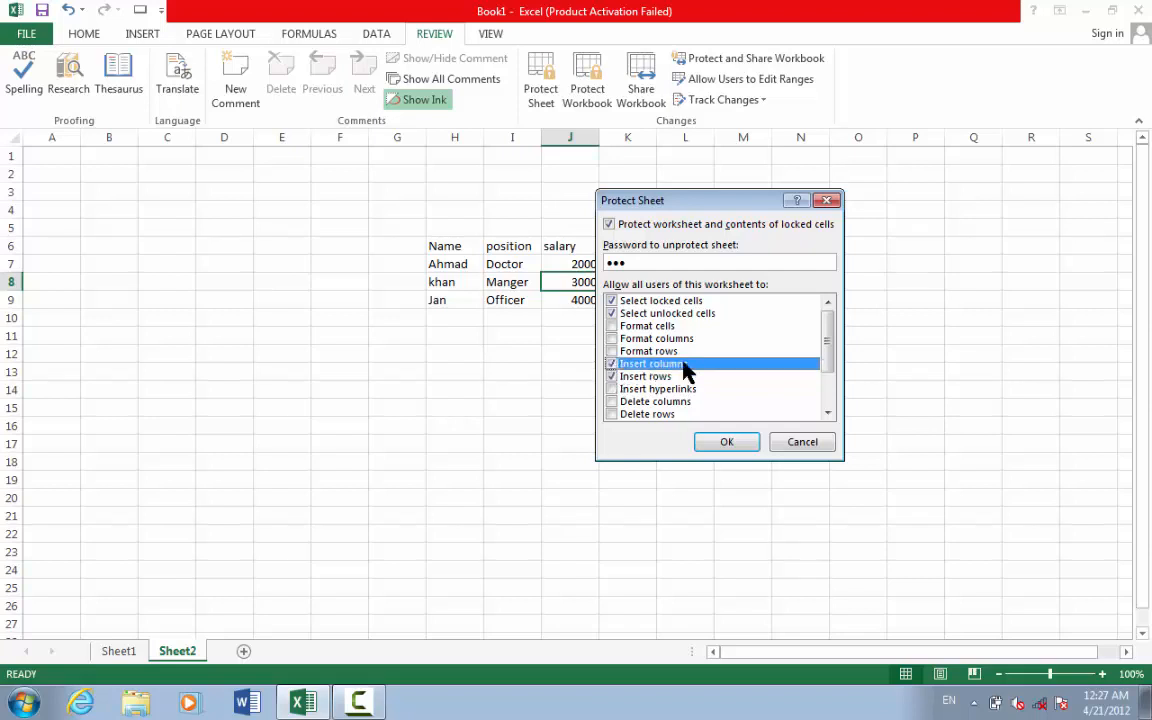
left_click(727, 442)
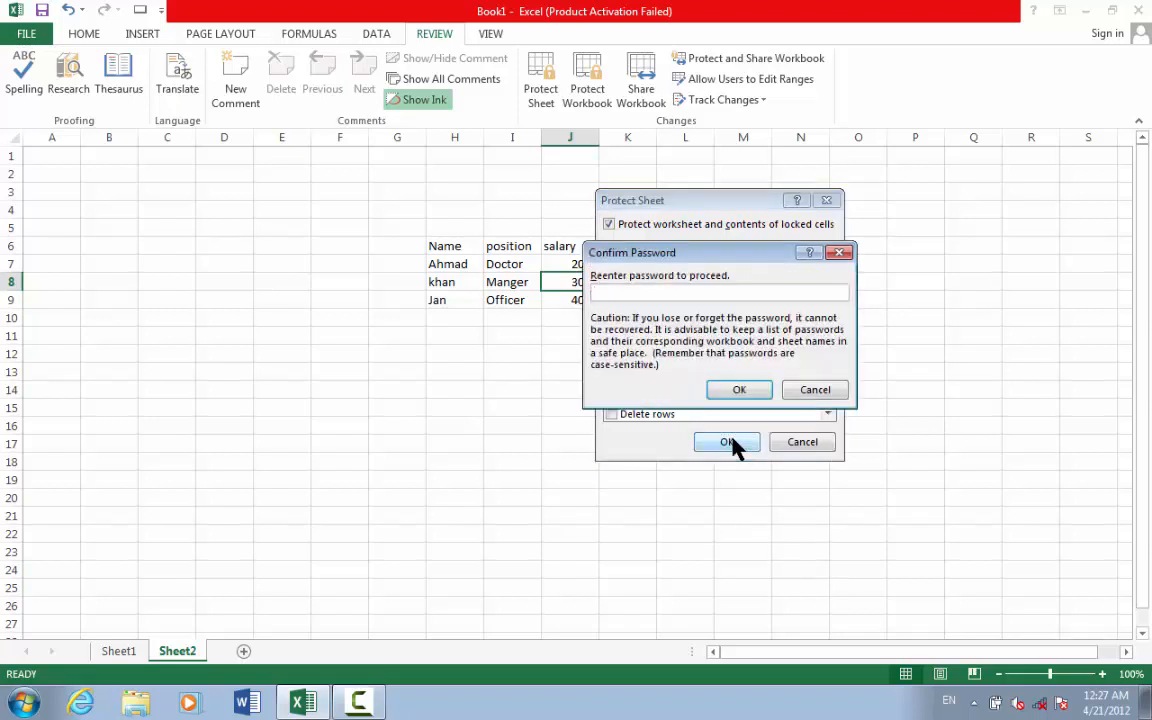
type("123")
left_click(739, 390)
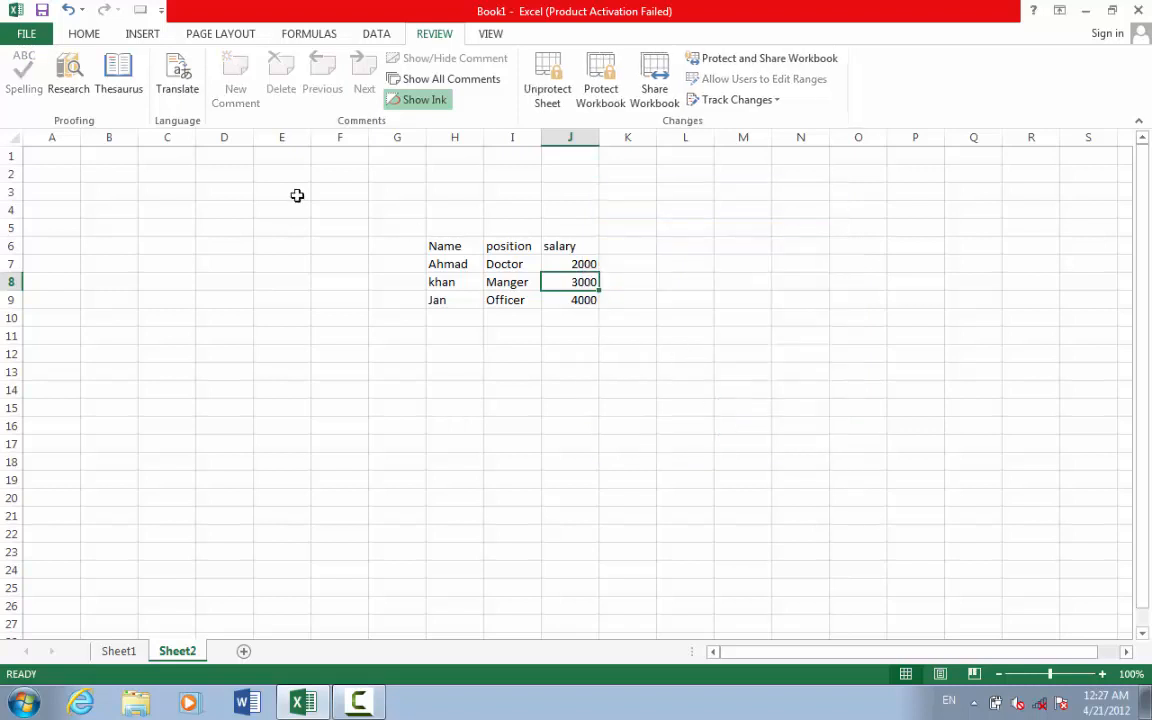
- Insert an empty row above khan's row, then undo it
left_click(134, 31)
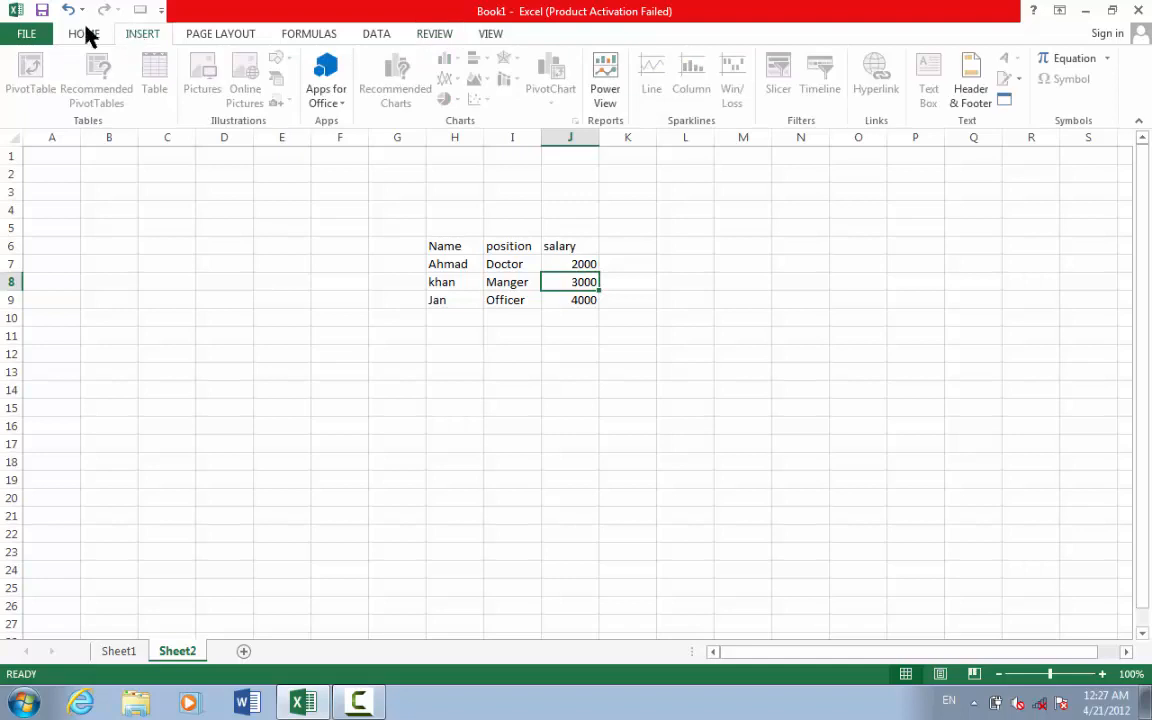
left_click(84, 34)
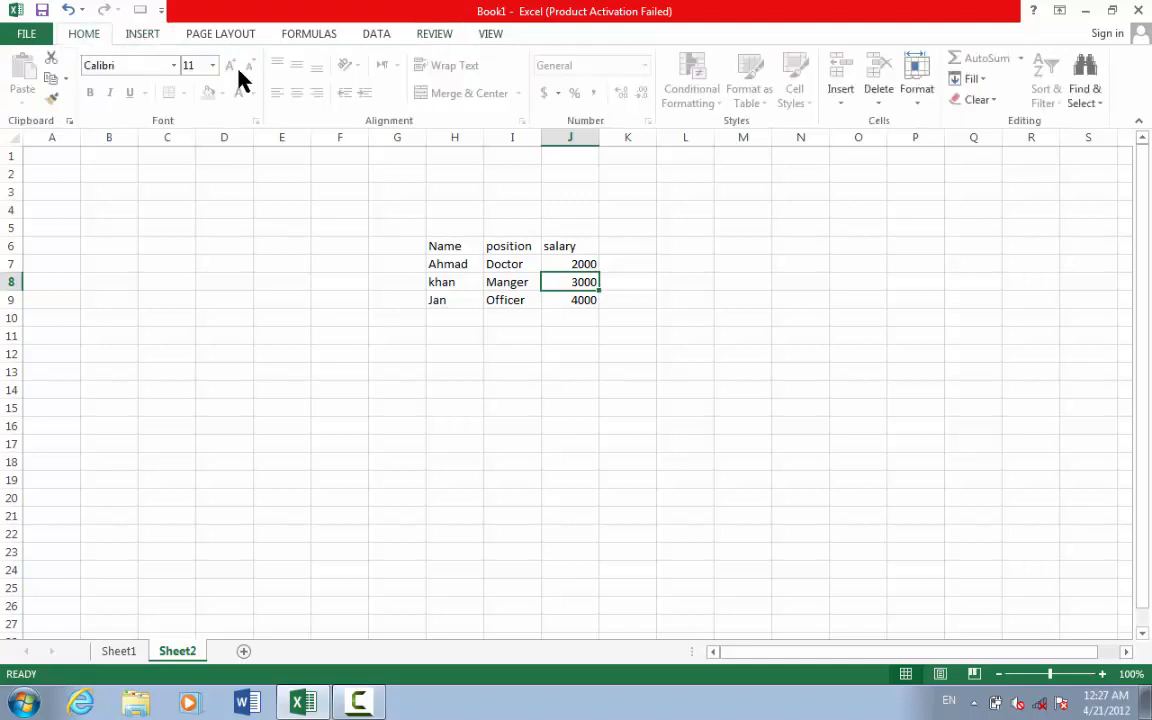
left_click(839, 104)
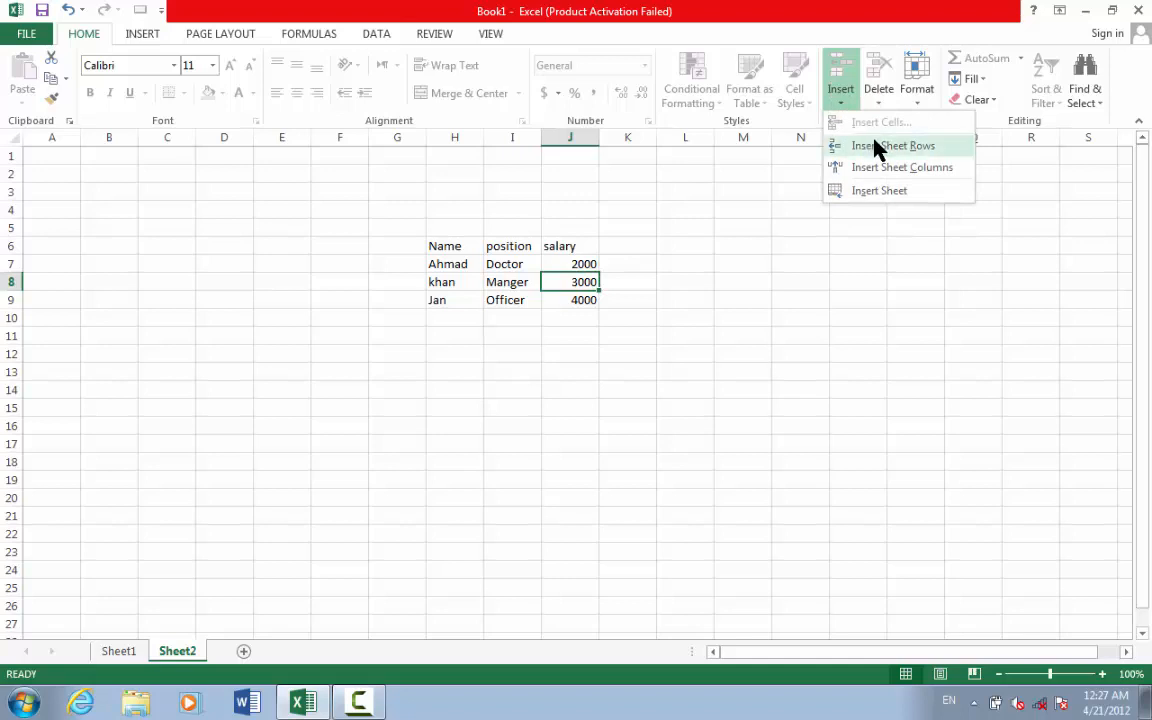
left_click(873, 146)
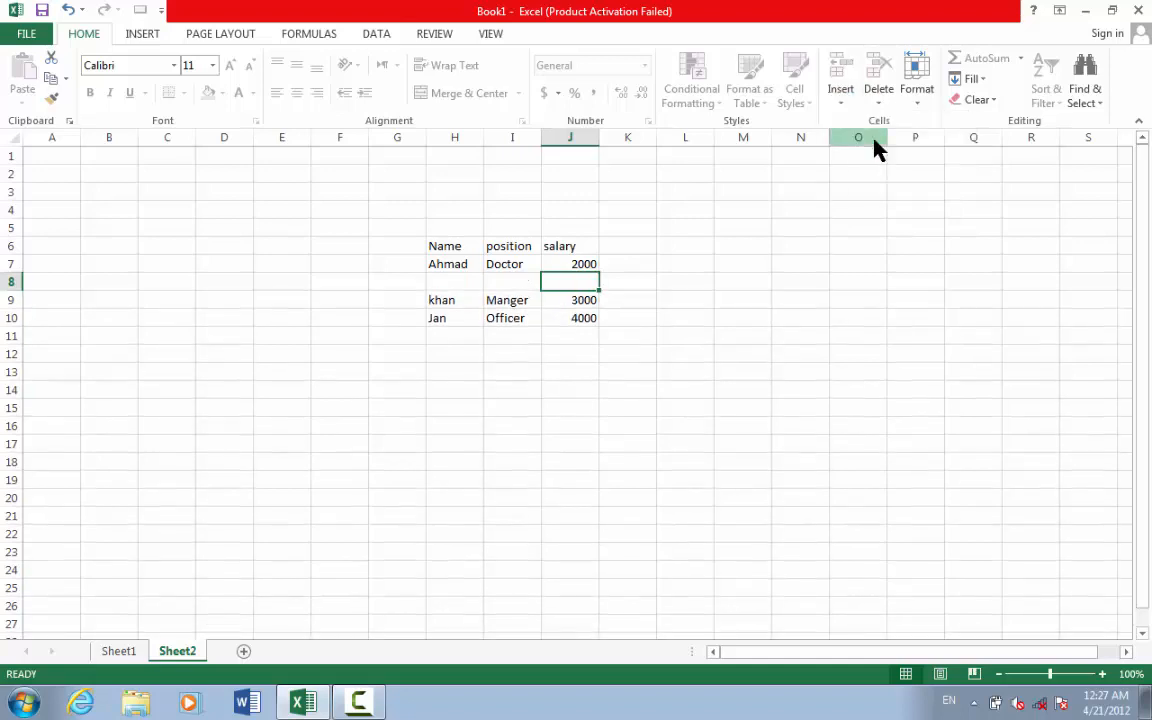
key("ctrl+z")
- Insert a blank column before the salary column, shifting salaries to column K
left_click(851, 105)
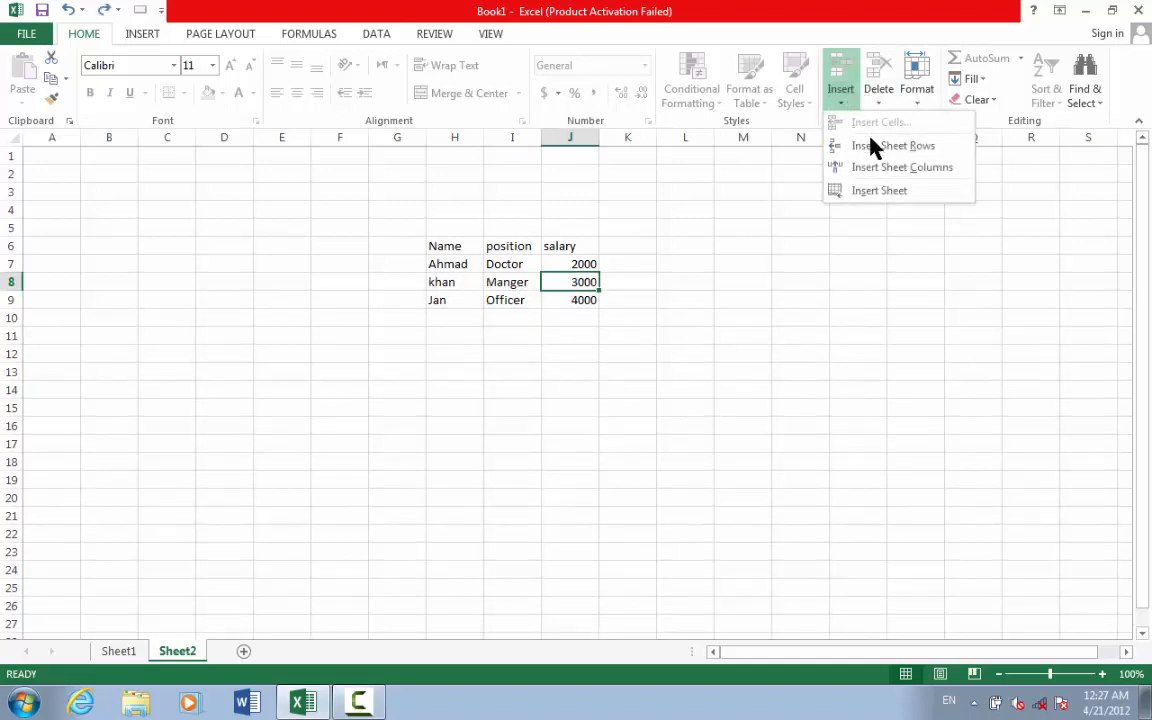
left_click(899, 168)
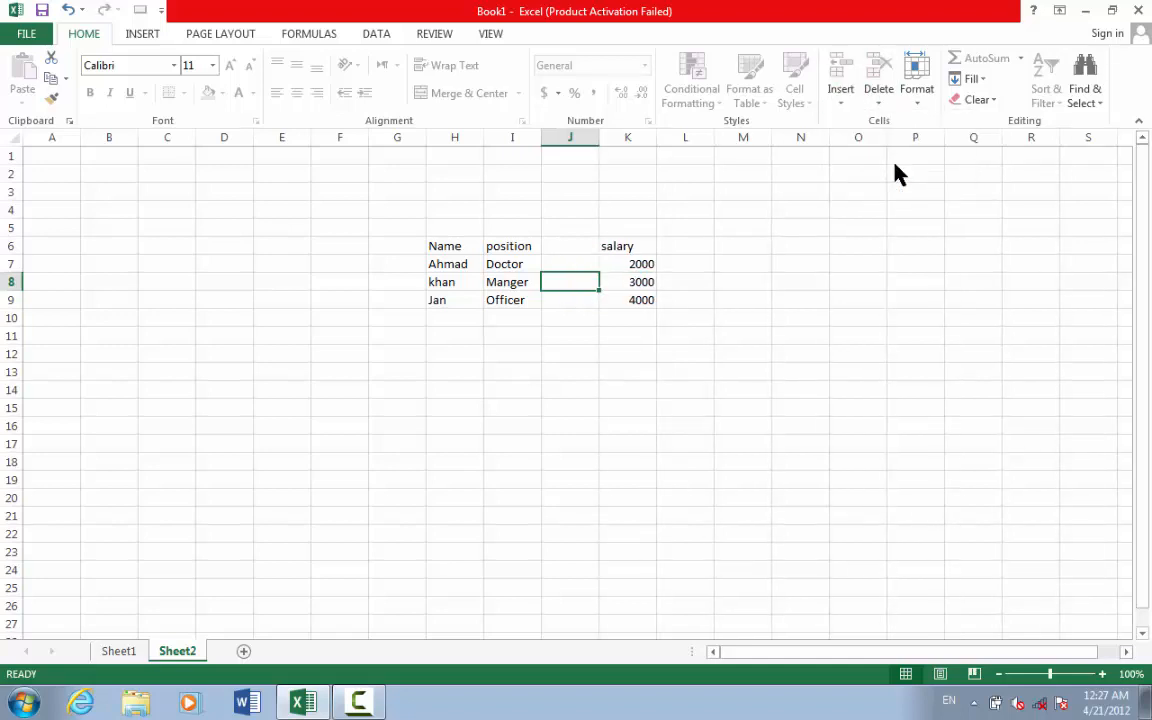
left_click(118, 653)
left_click(178, 653)
- Unprotect the salary sheet by entering its password
left_click(434, 34)
left_click(552, 83)
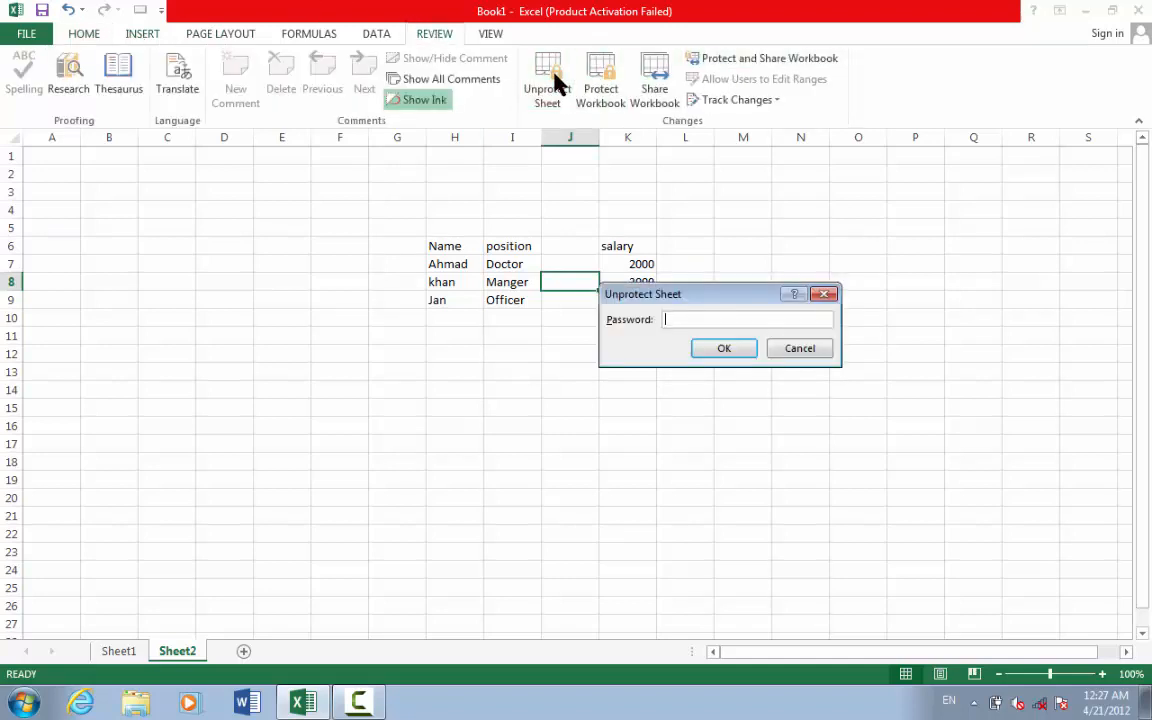
type("123")
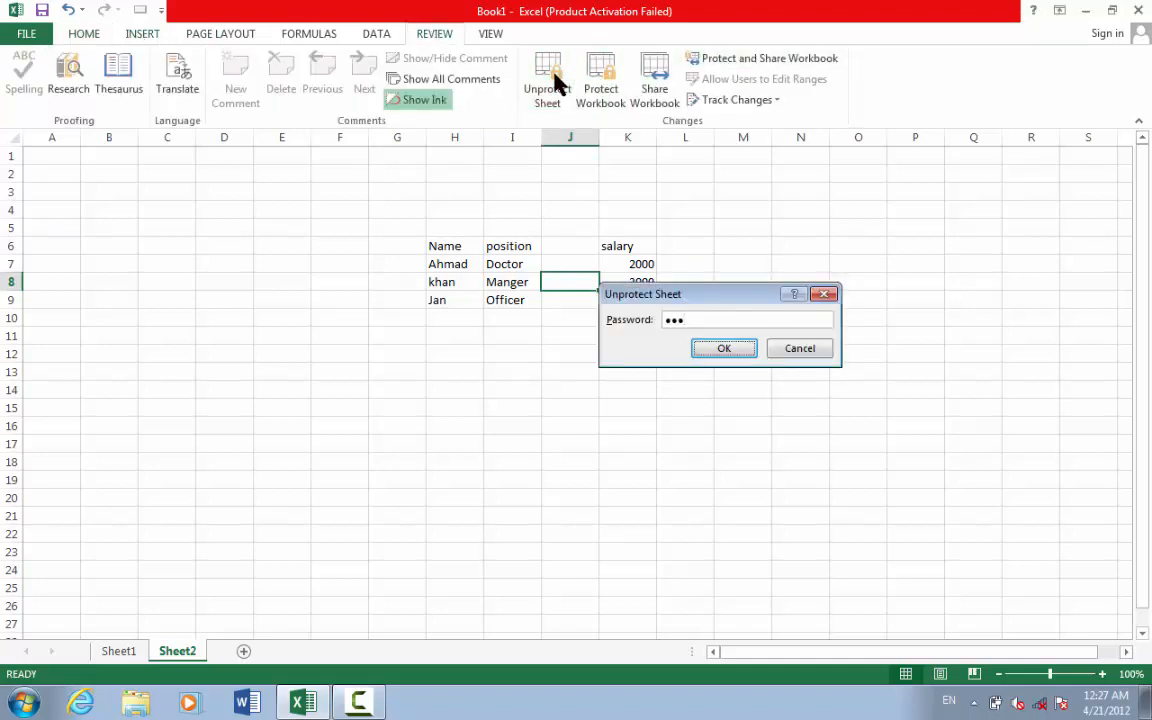
key("Return")
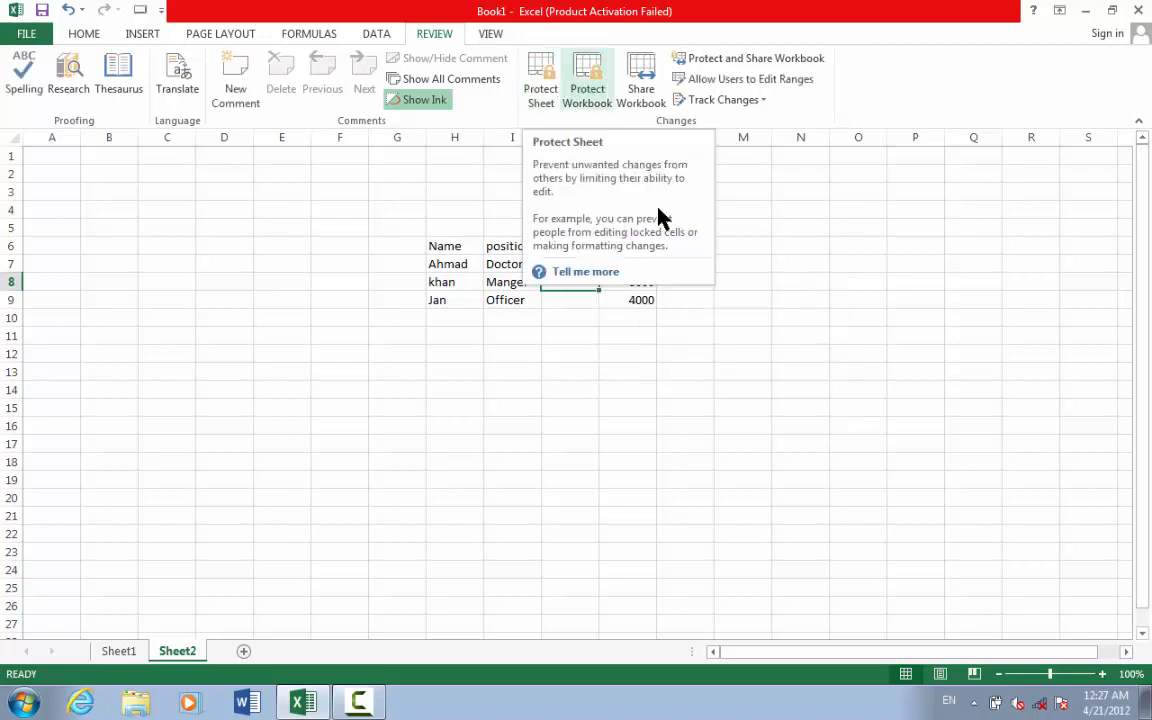
left_click(716, 349)
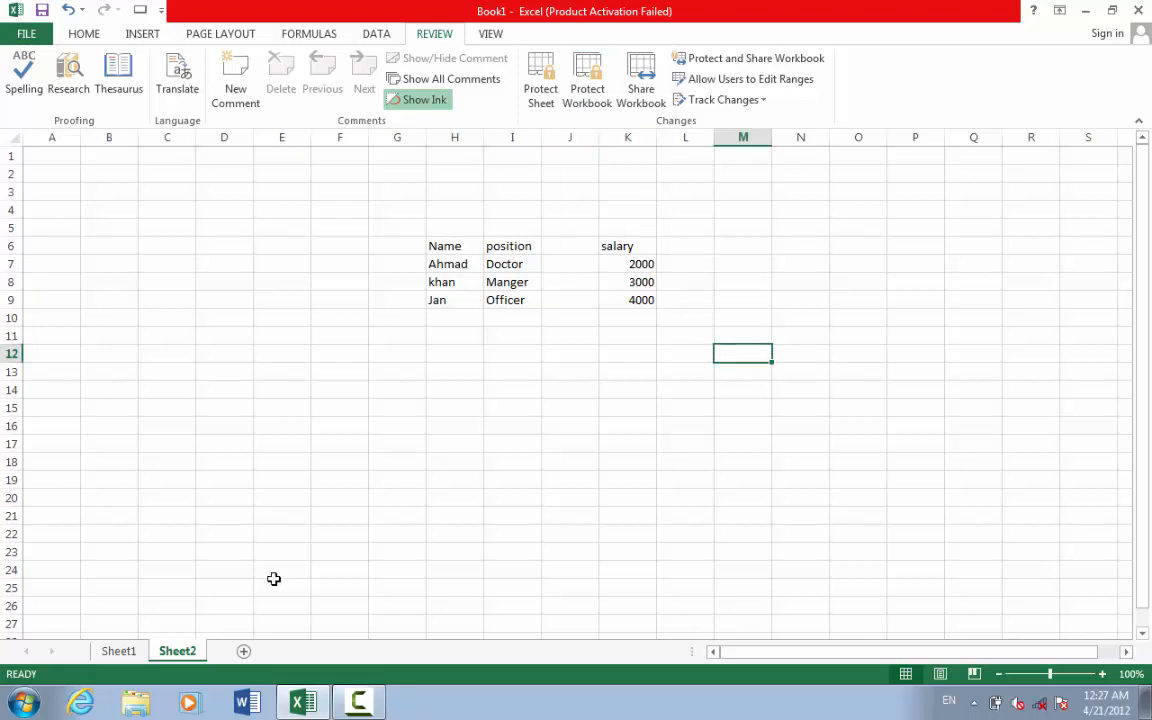
- Add a new blank Sheet3 and delete it again
left_click(108, 652)
left_click(178, 652)
left_click(243, 652)
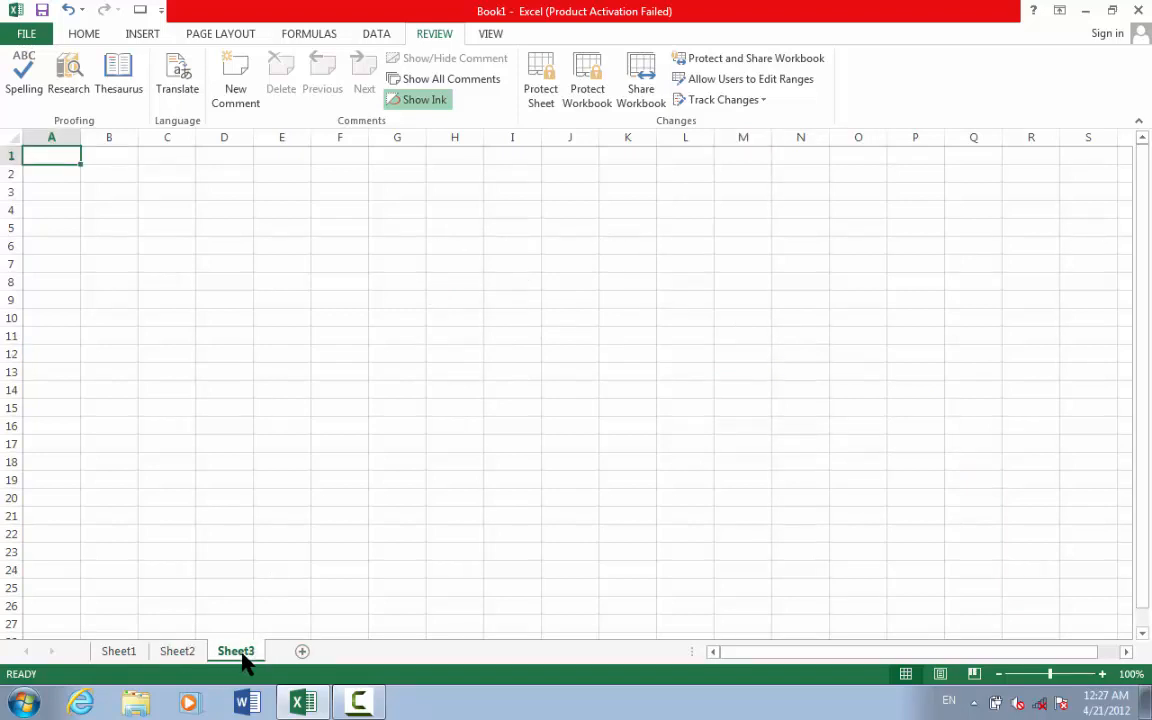
right_click(243, 660)
left_click(279, 466)
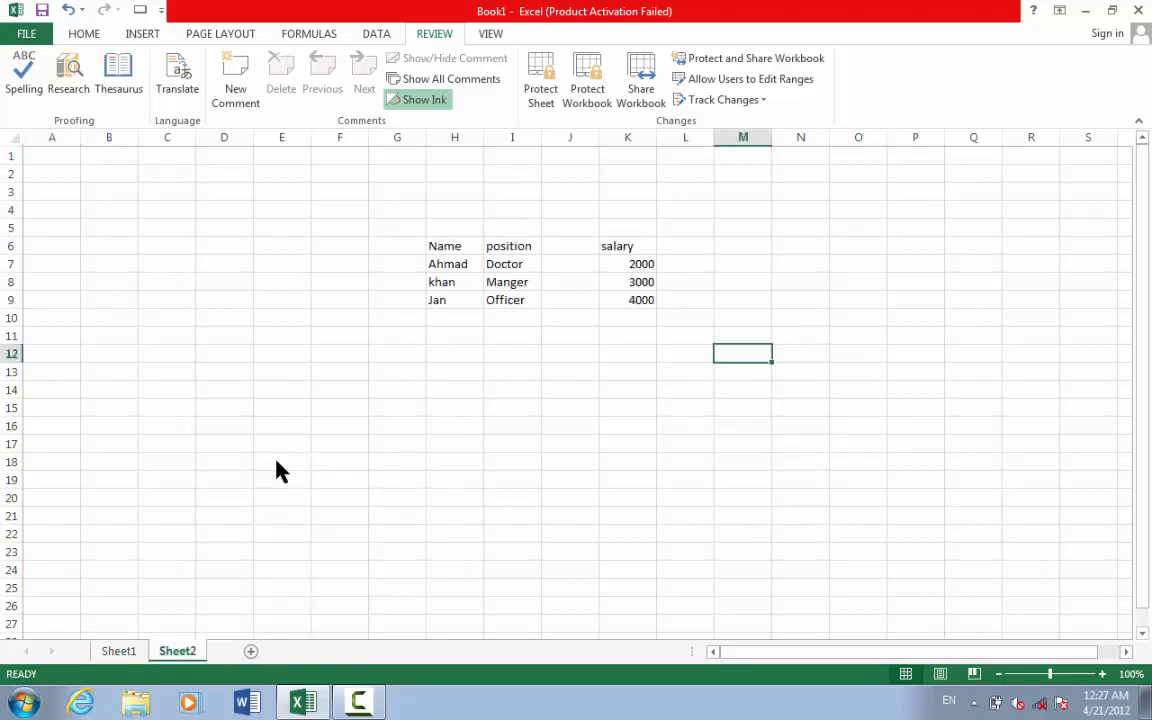
- Rename Sheet2 to 'ahmad'
right_click(160, 656)
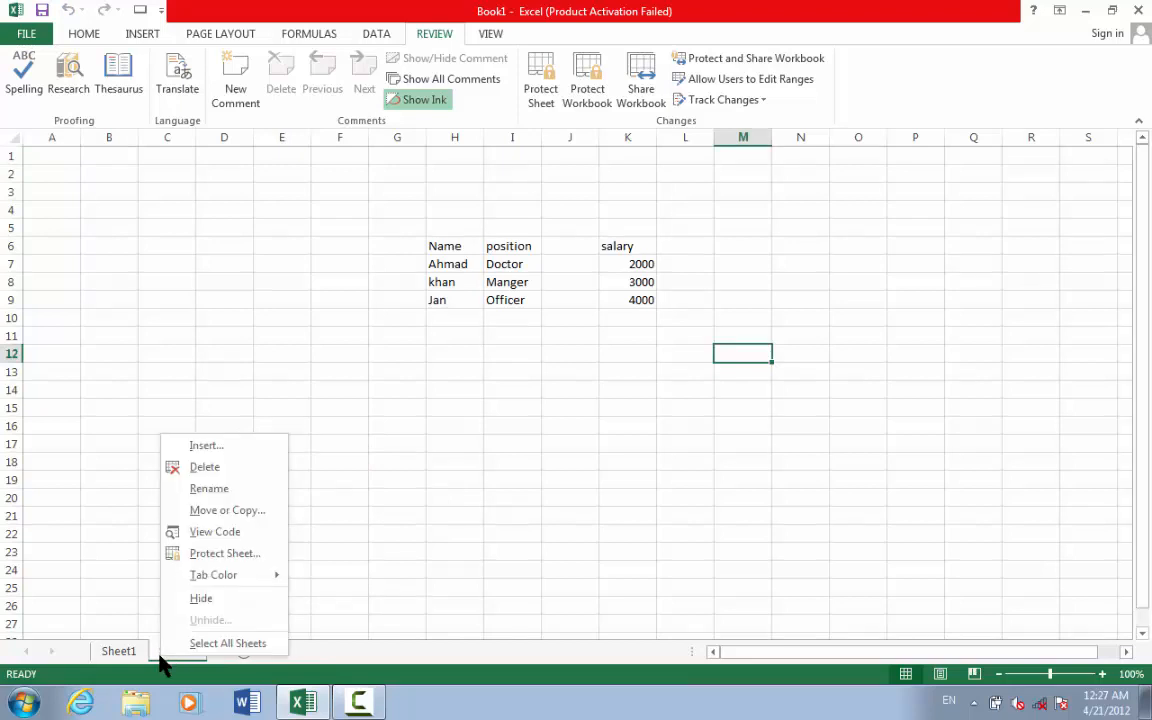
left_click(200, 489)
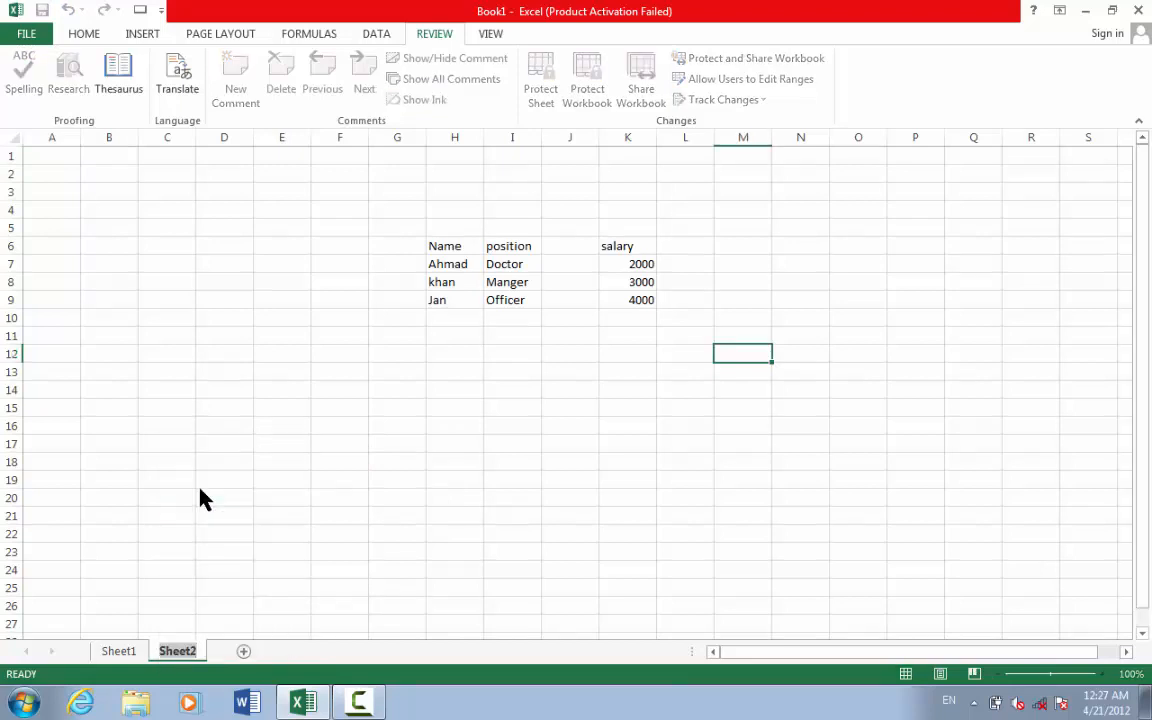
type("ahmad")
key("Return")
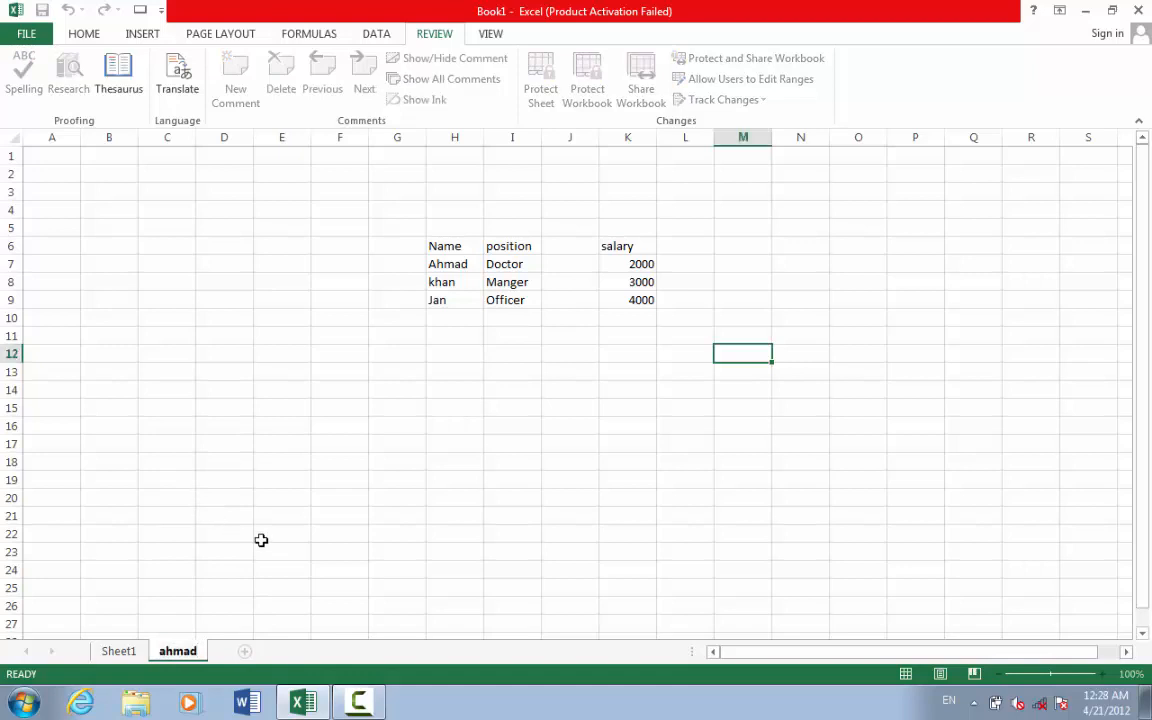
right_click(120, 651)
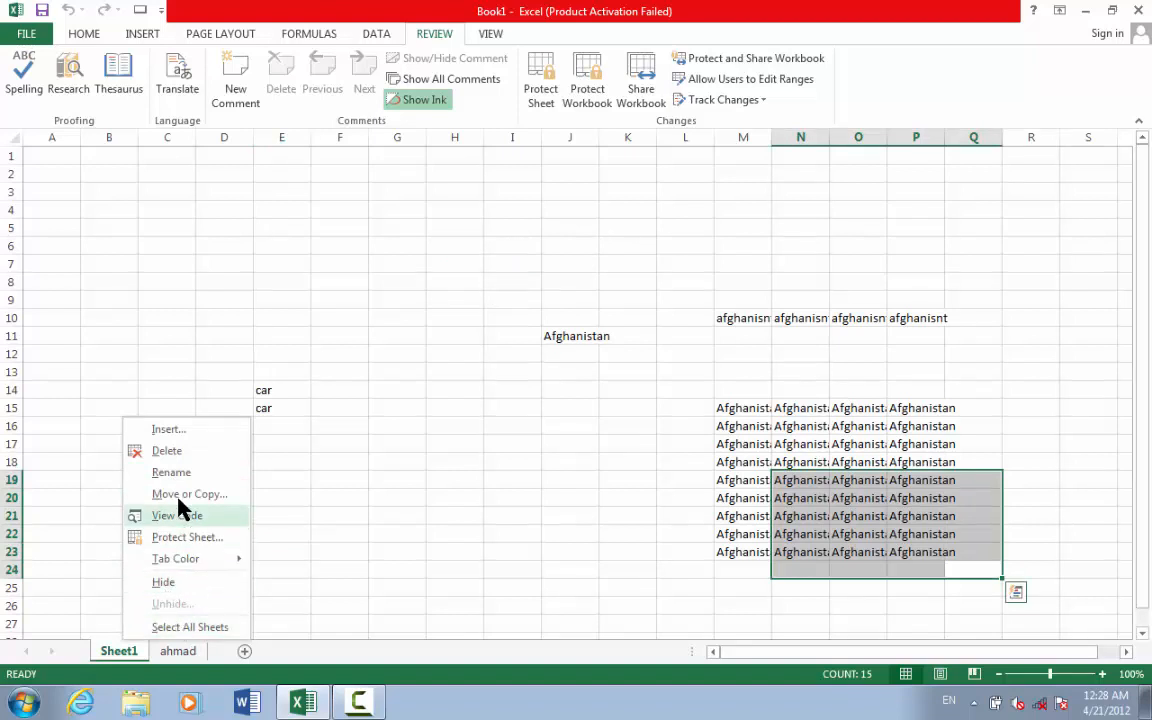
left_click(472, 431)
left_click(472, 431)
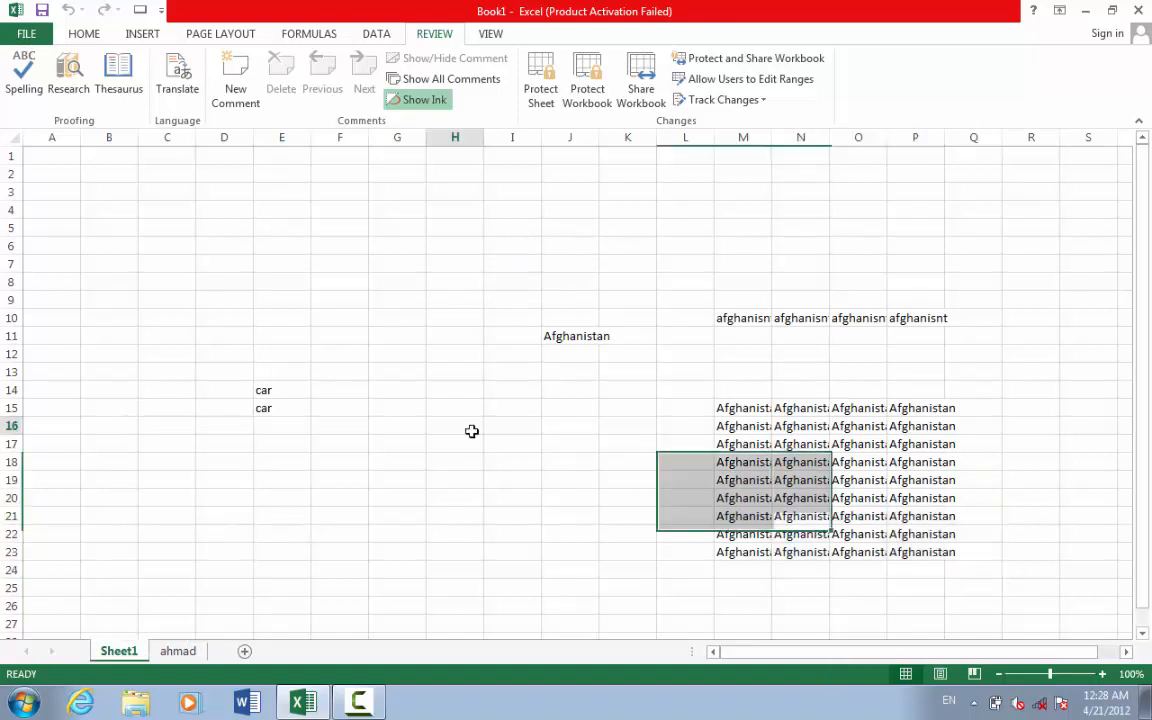
left_click(180, 653)
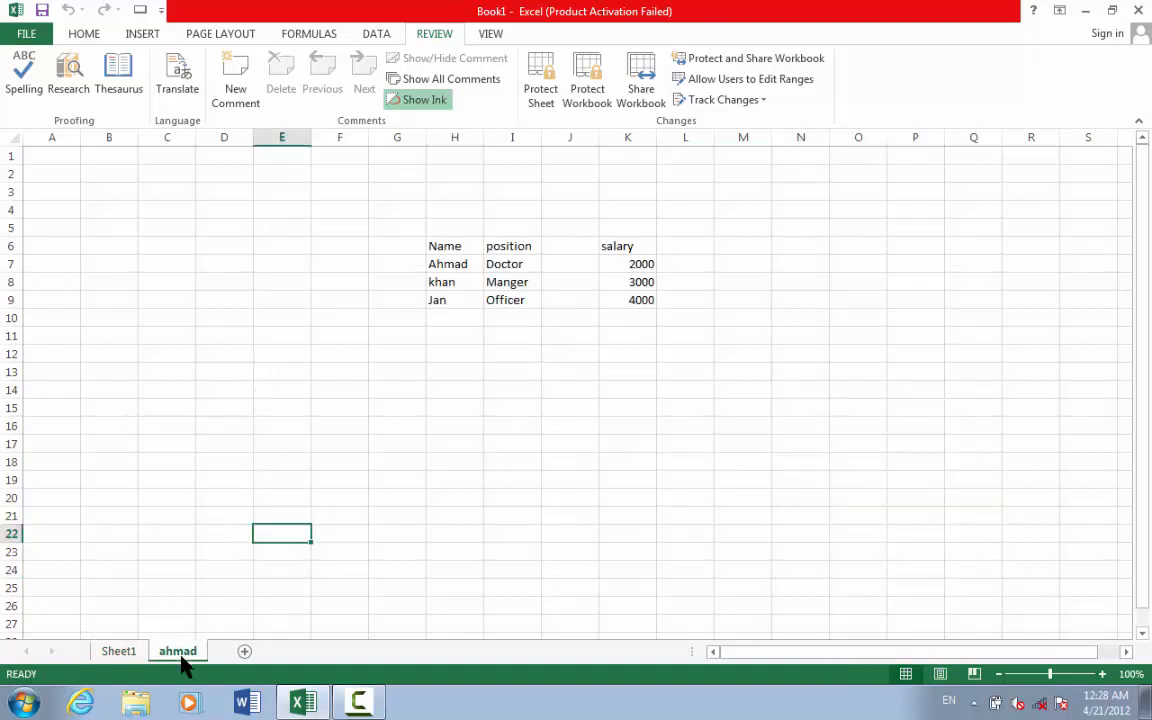
- Protect the workbook structure with a password, re-entering it to confirm
left_click(592, 95)
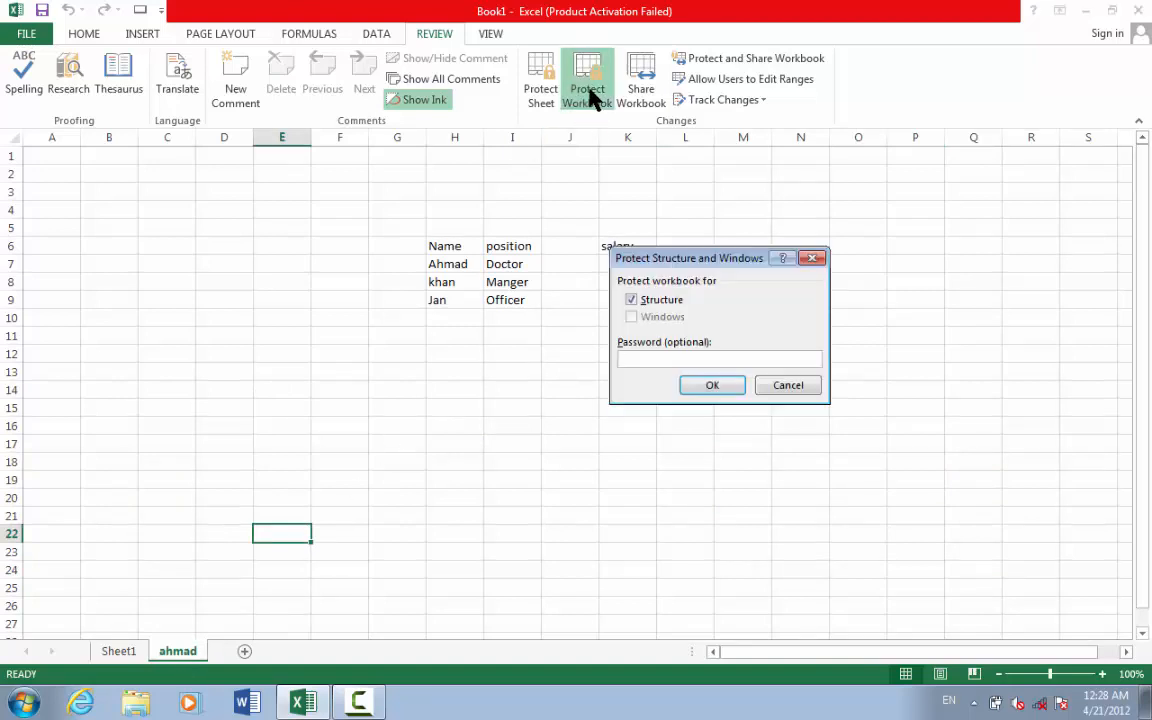
type("123")
left_click(705, 385)
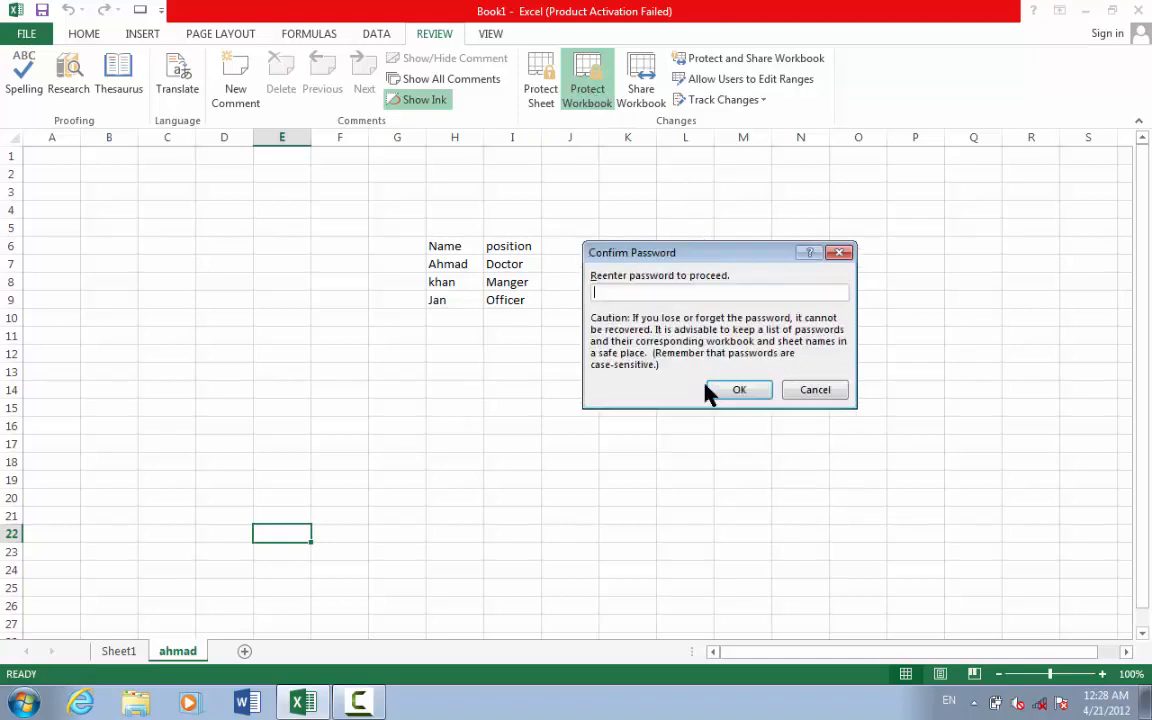
type("123")
left_click(716, 392)
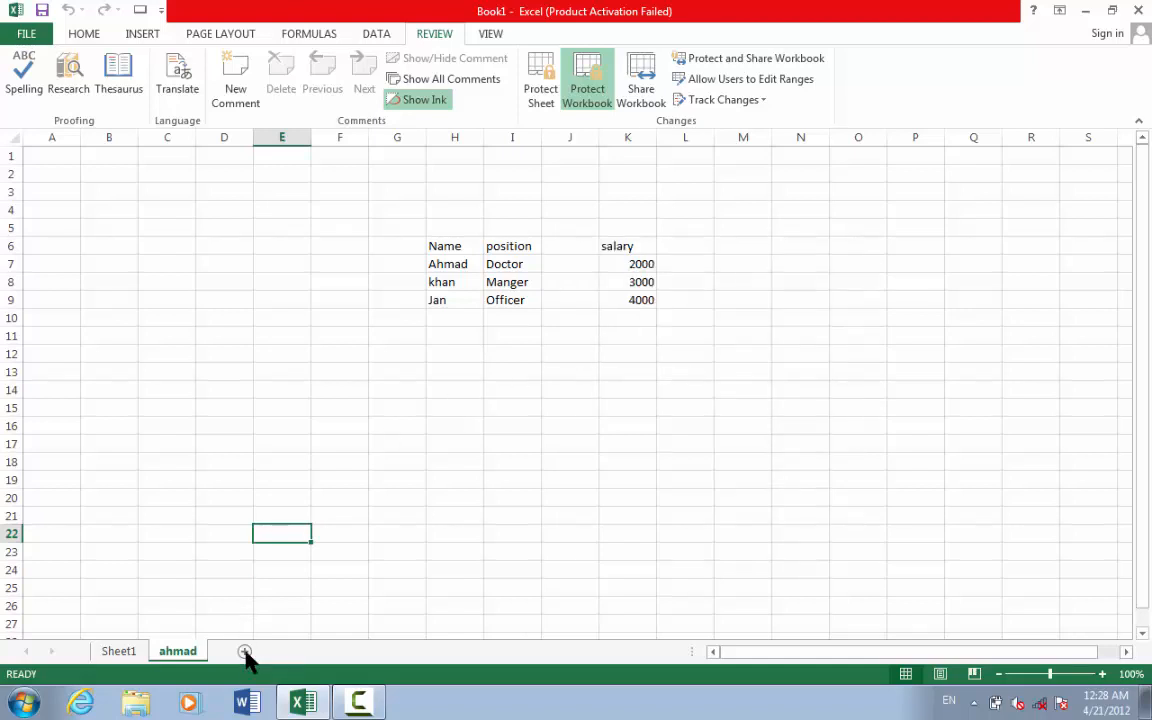
- Verify on the ahmad sheet tab that sheet options are now locked
left_click(138, 654)
left_click(162, 655)
right_click(166, 656)
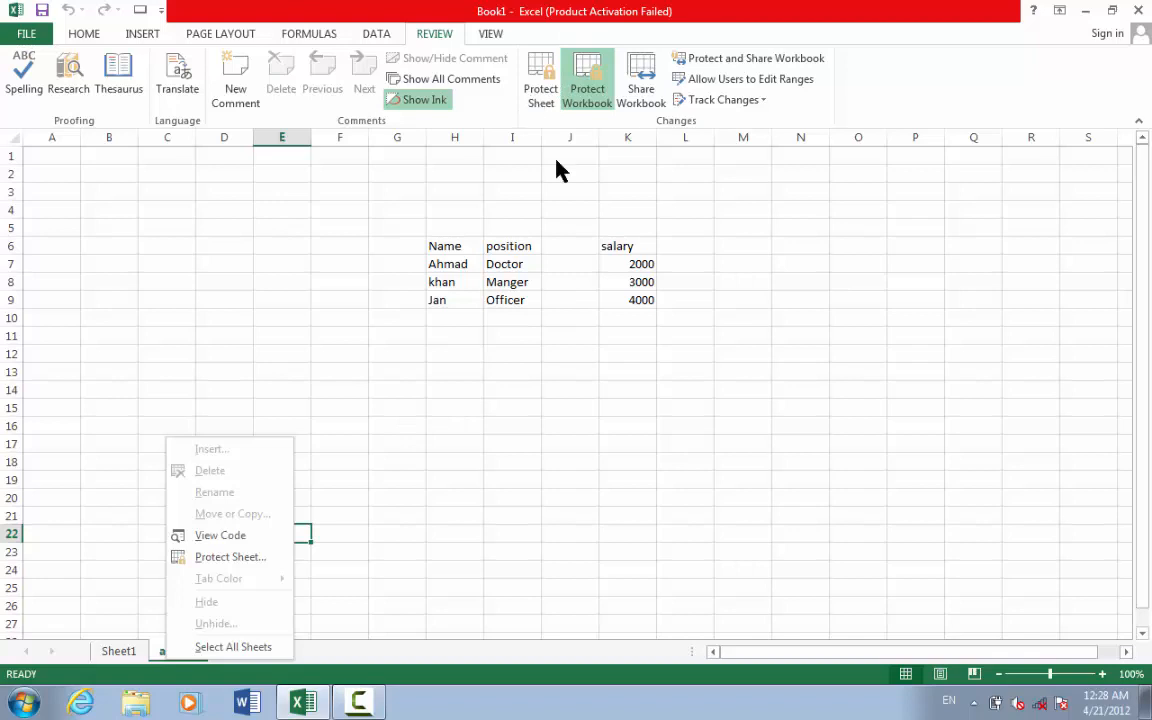
key("Escape")
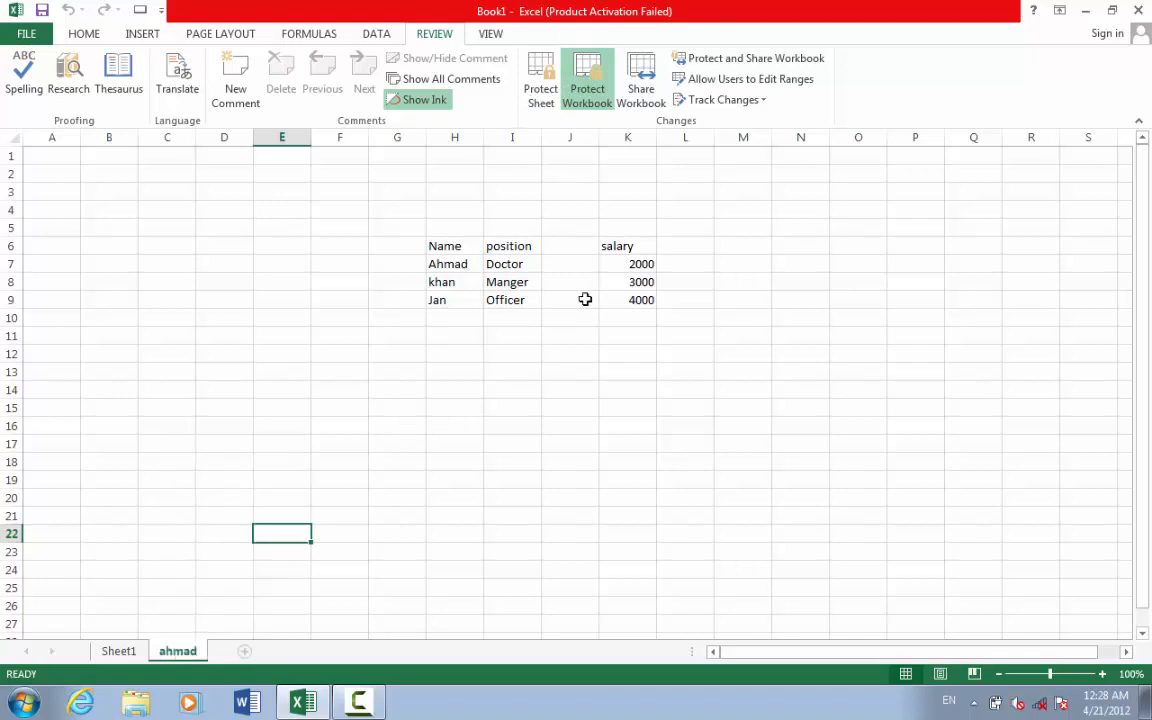
- Unprotect the workbook structure with its password and check sheet options are available
left_click(599, 108)
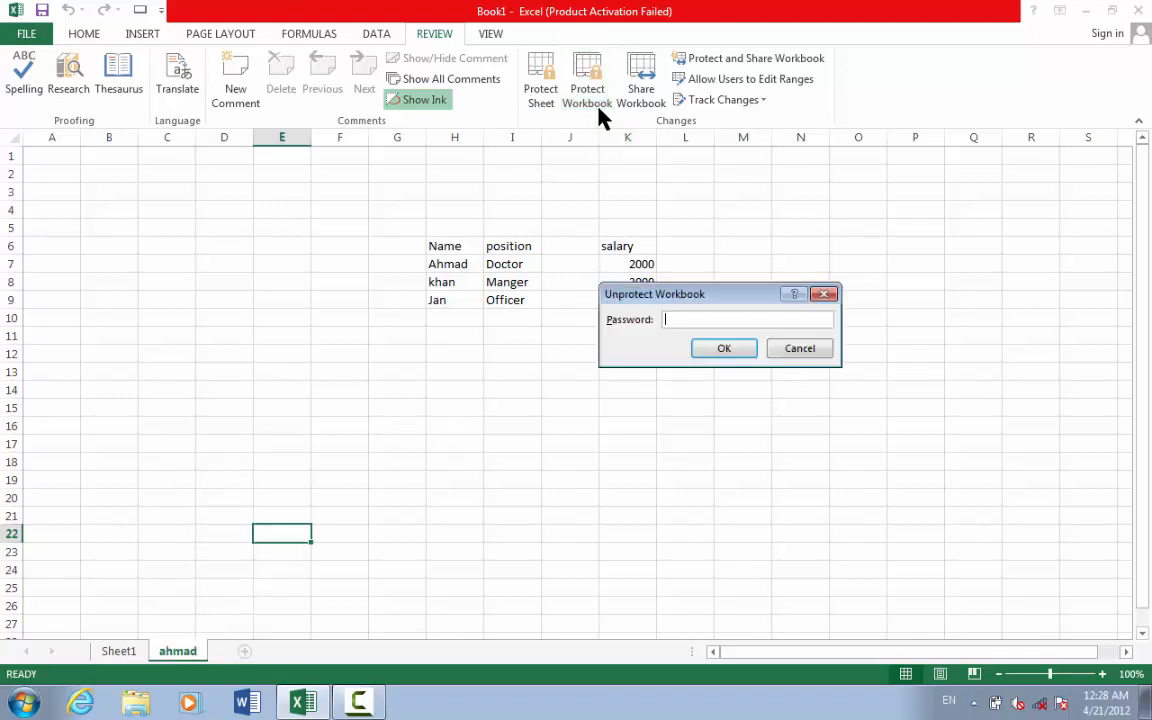
type("123")
key("Return")
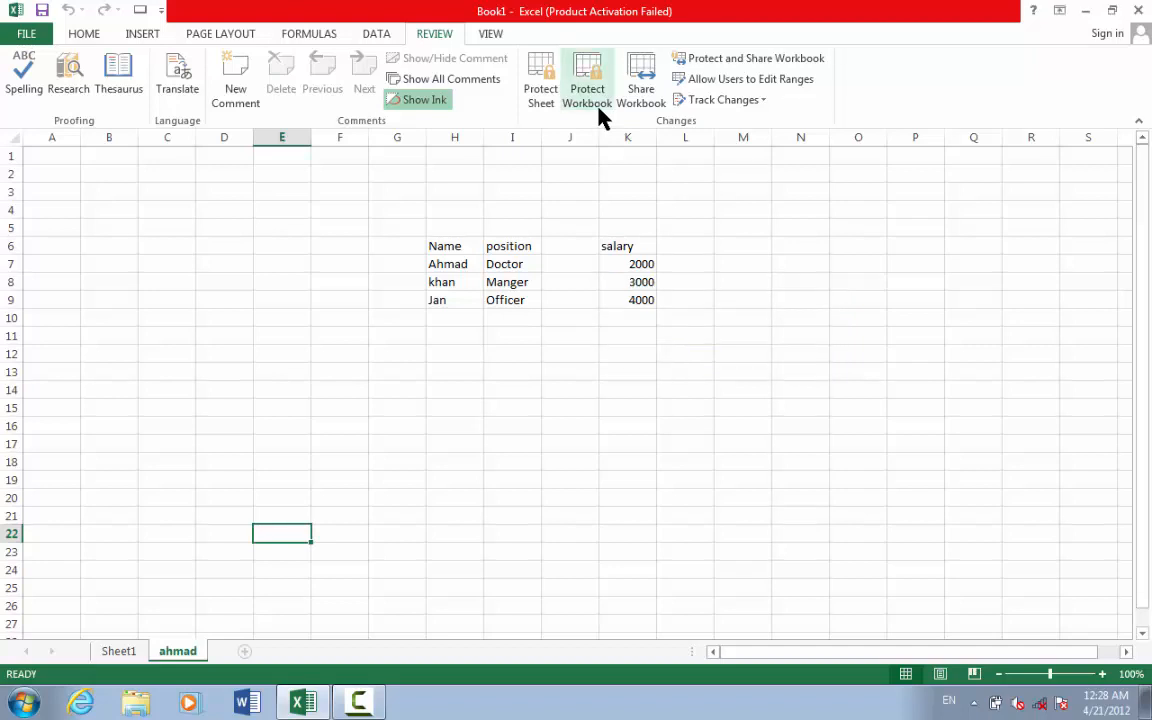
right_click(164, 662)
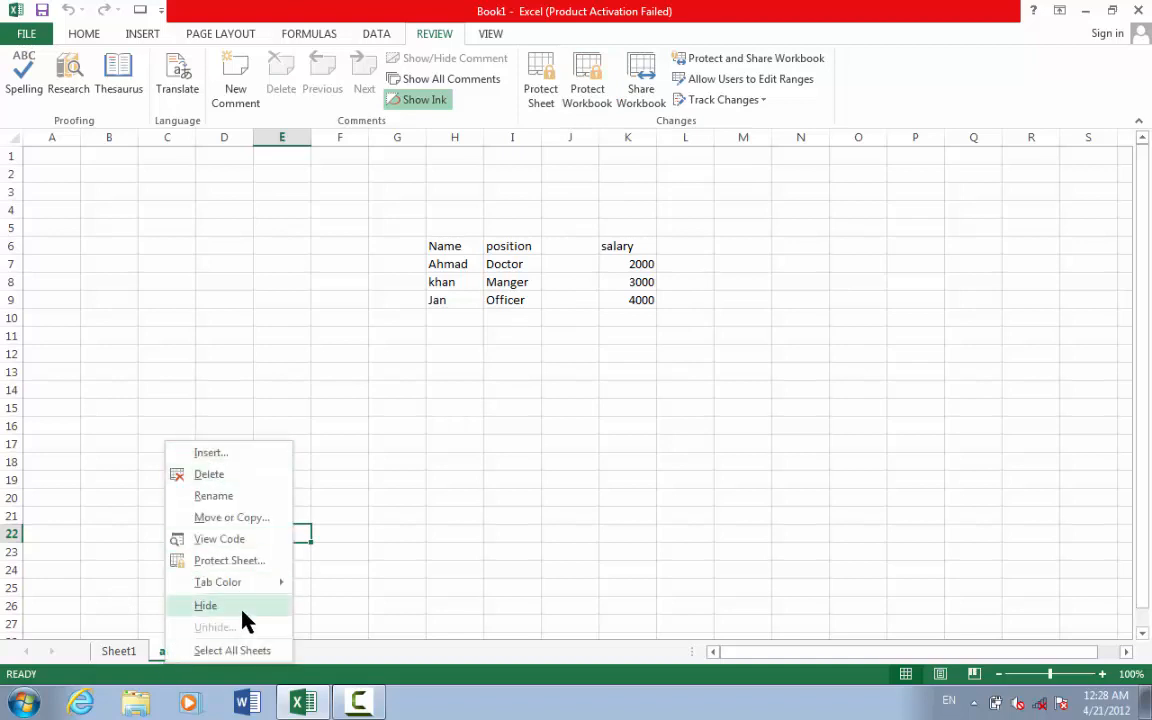
left_click(507, 453)
- Add a new blank sheet and delete it again
left_click(245, 651)
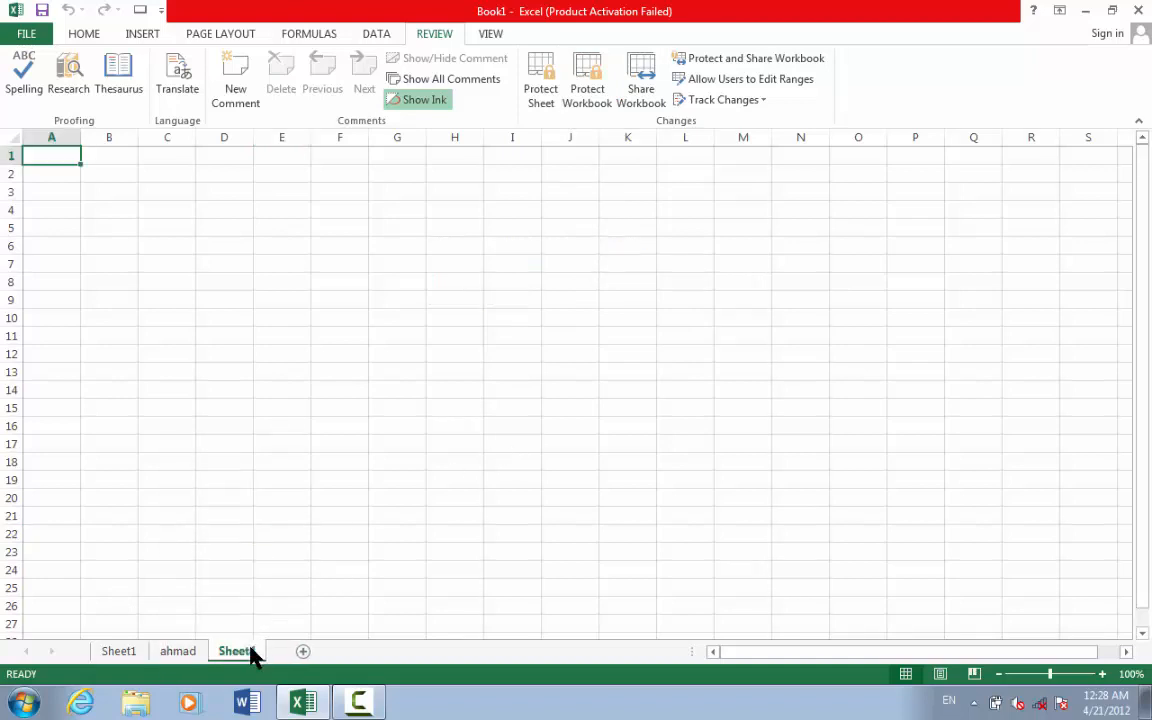
right_click(253, 655)
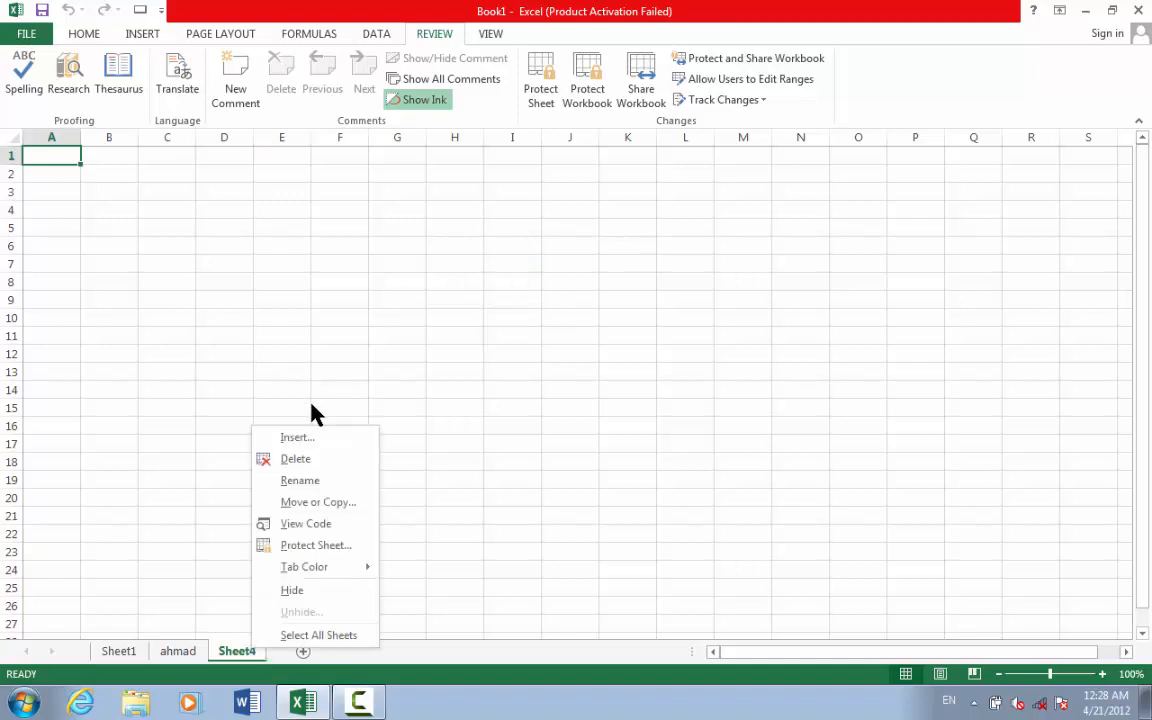
left_click(310, 466)
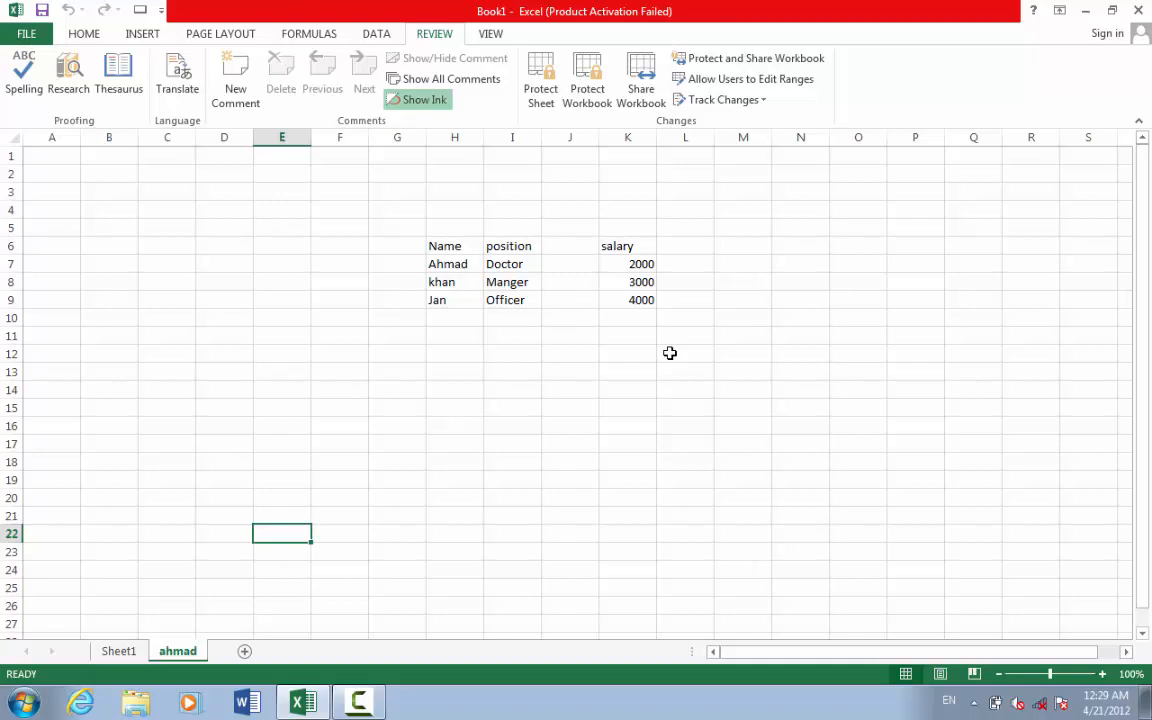
left_click(649, 75)
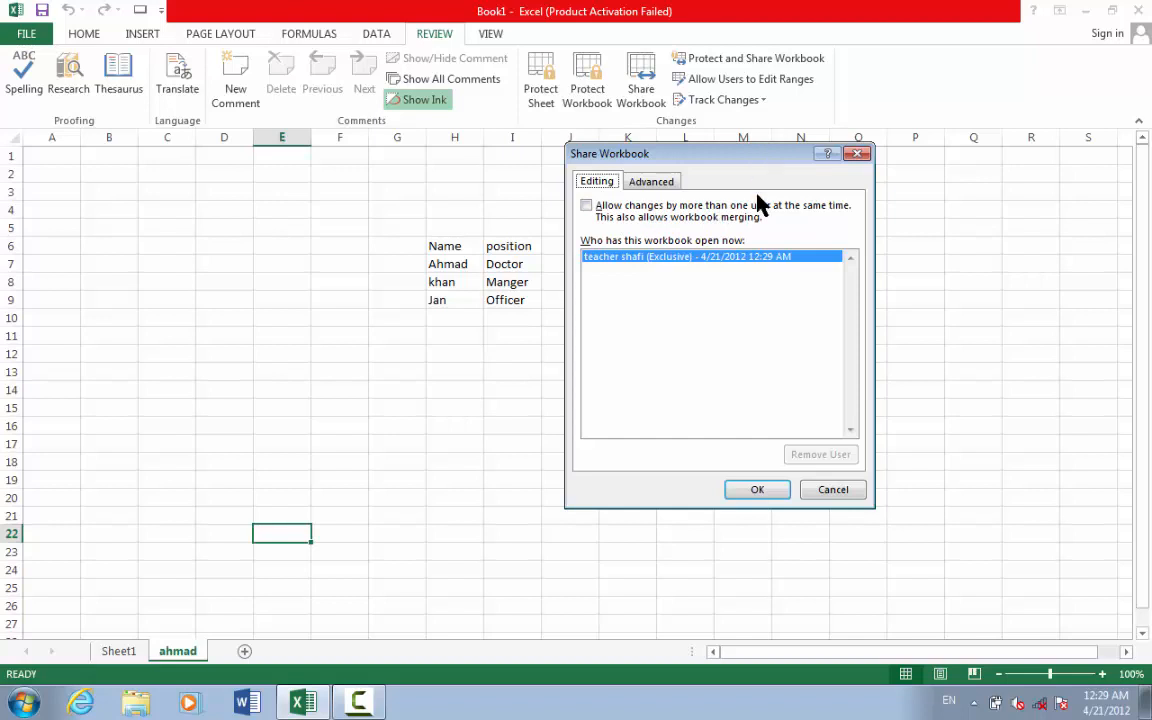
left_click_drag(759, 155, 795, 340)
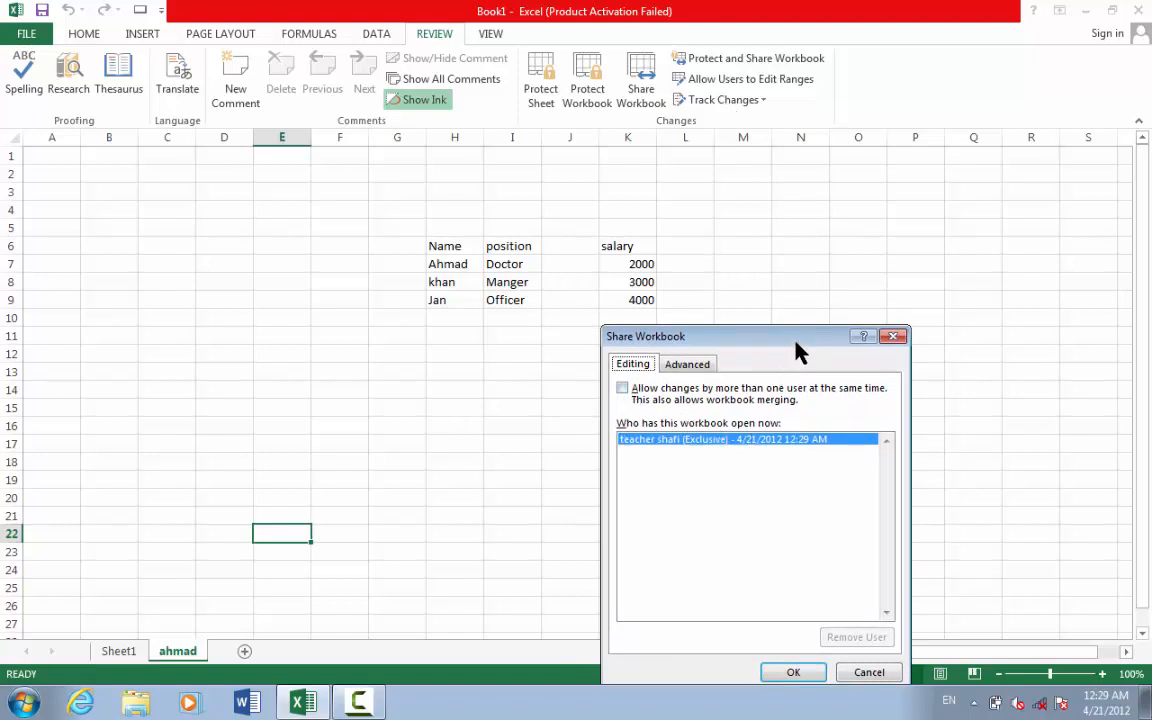
left_click_drag(807, 337, 814, 250)
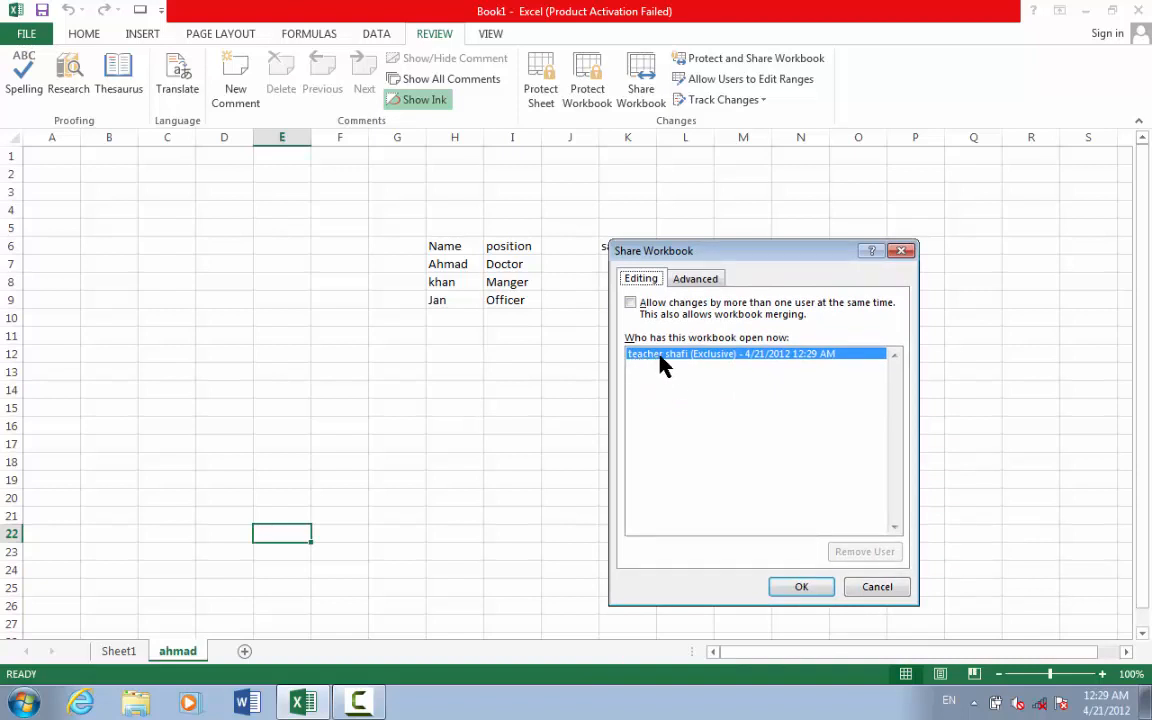
left_click(802, 589)
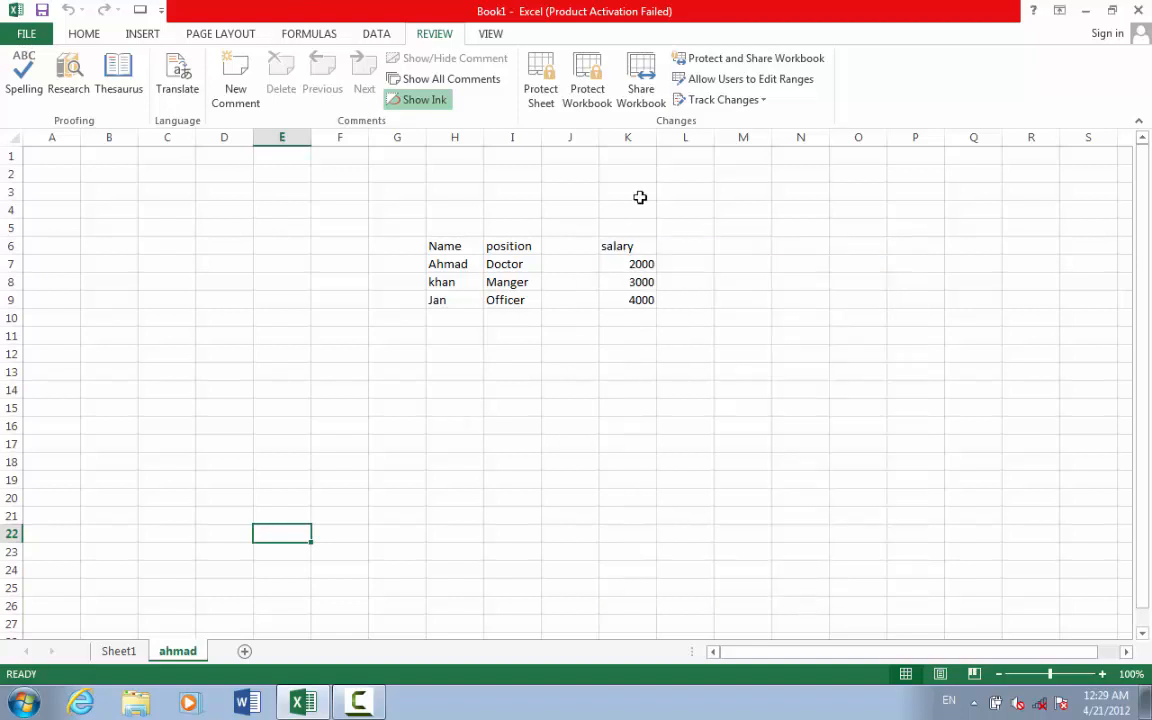
- Turn on Sharing with track changes in the Protect Shared Workbook dialog
left_click(754, 66)
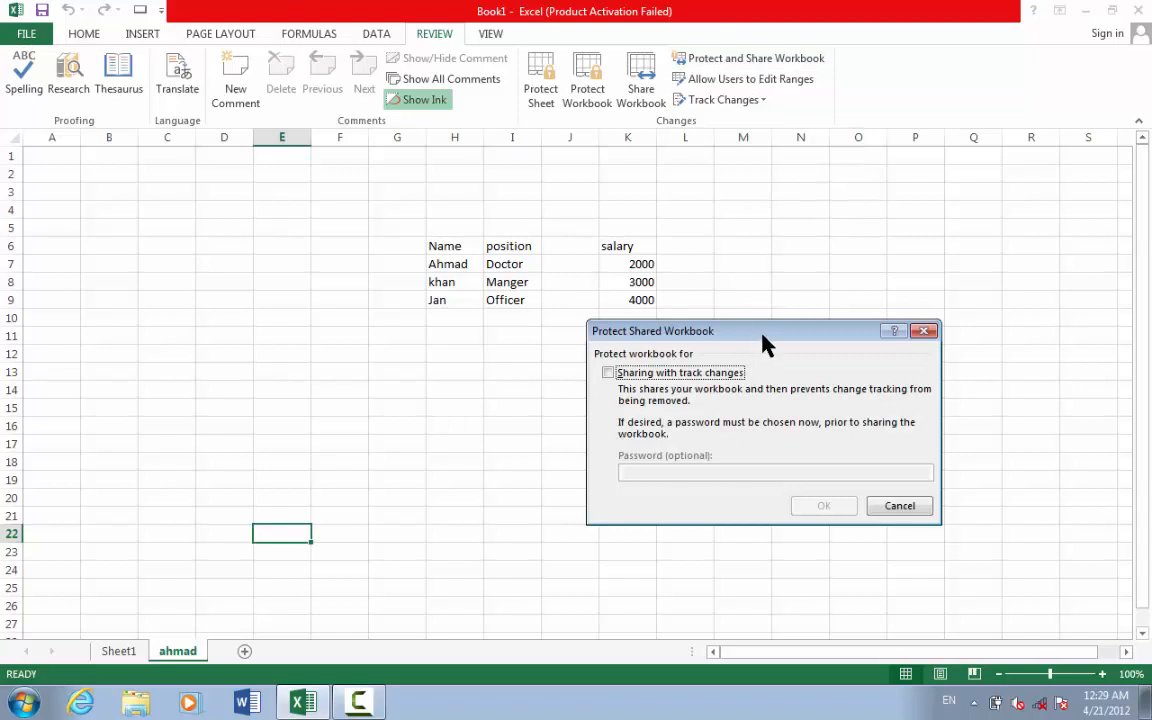
left_click_drag(765, 343, 765, 268)
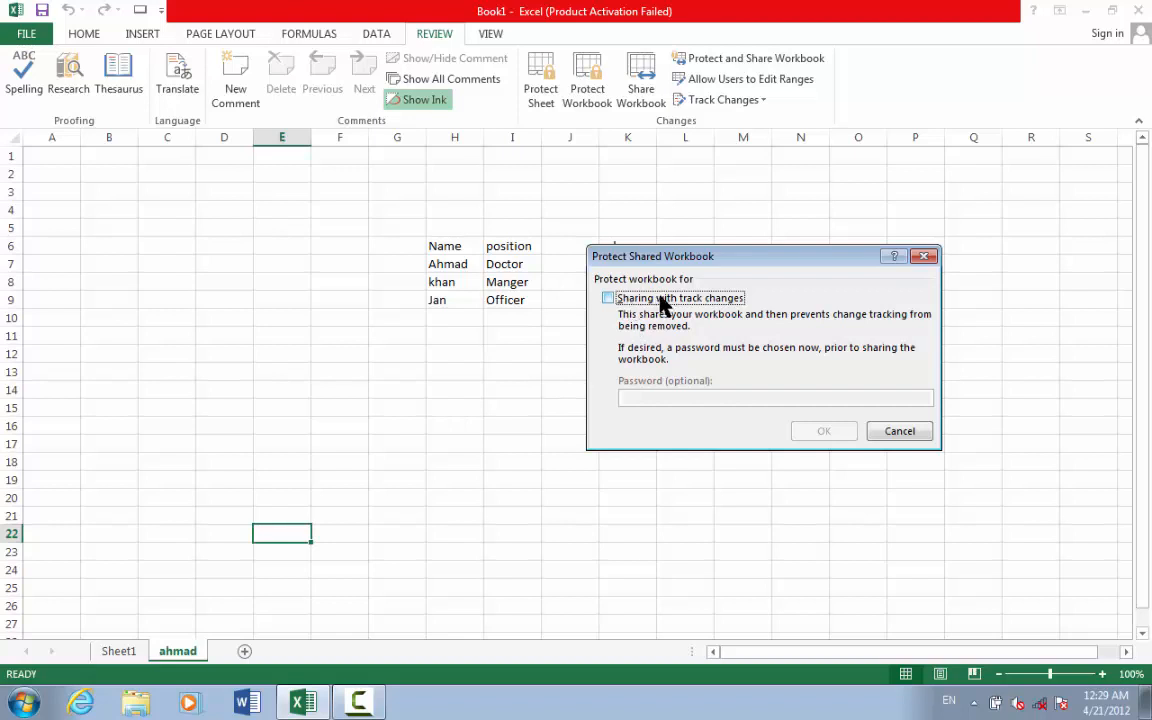
left_click(620, 299)
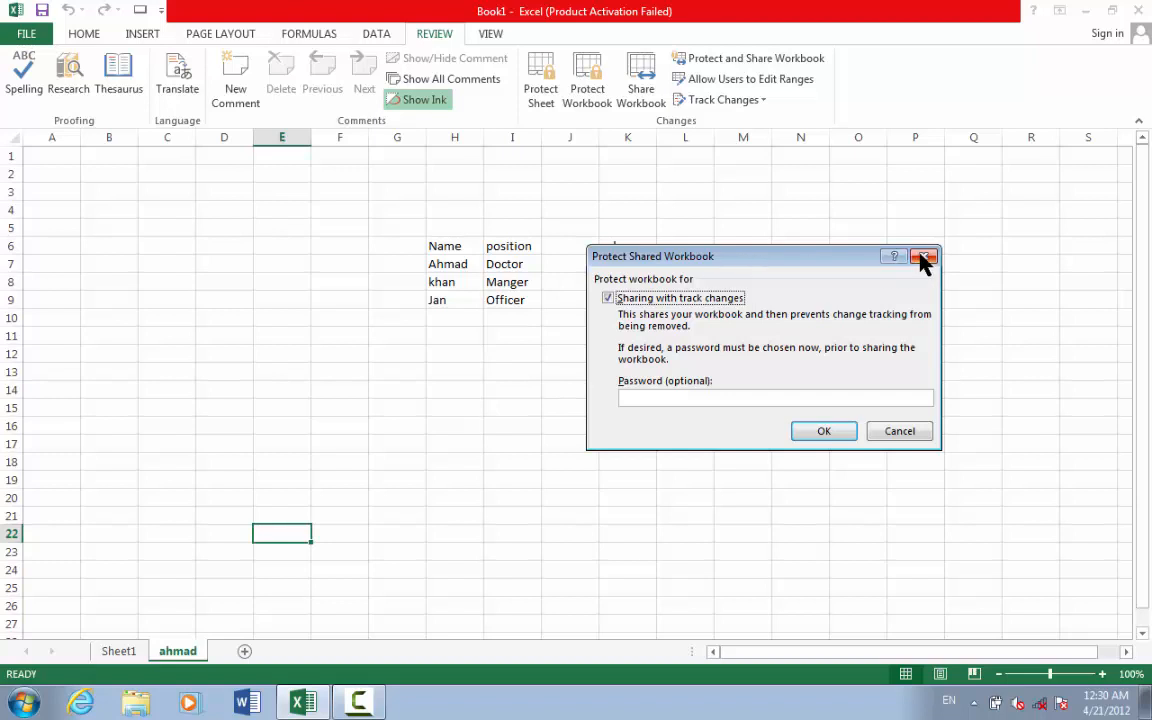
- Set and confirm the sharing password, retyping it after a mismatch warning
left_click(660, 398)
type("123")
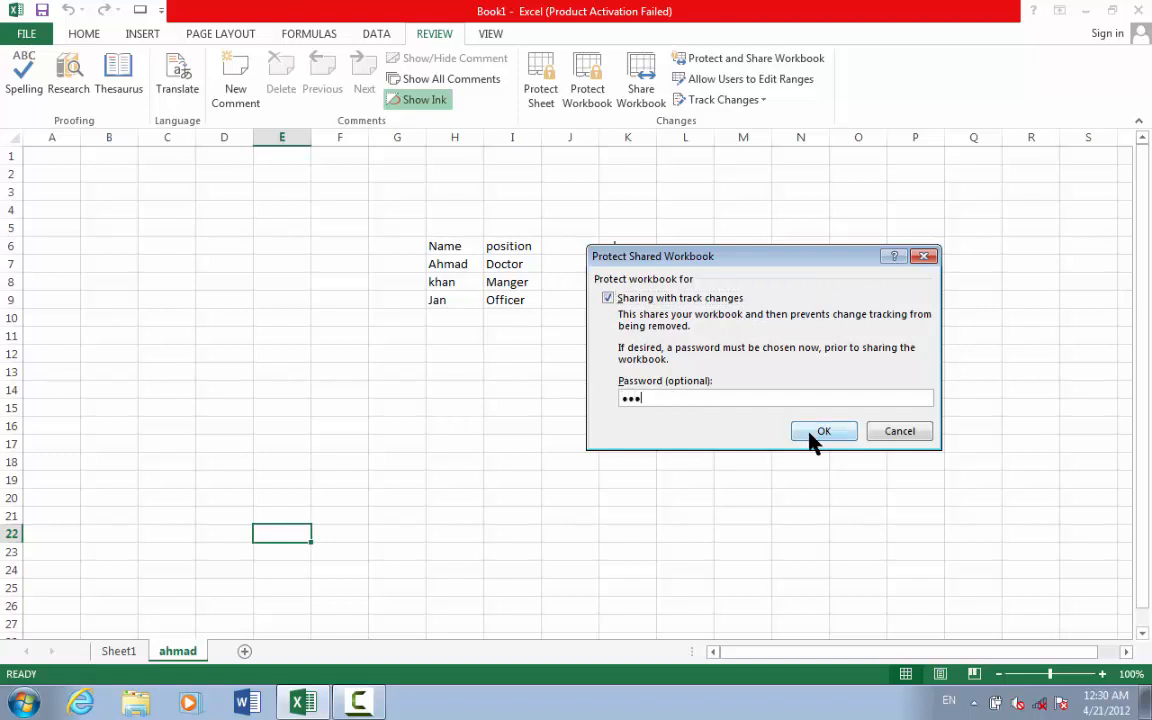
left_click(820, 434)
type("1")
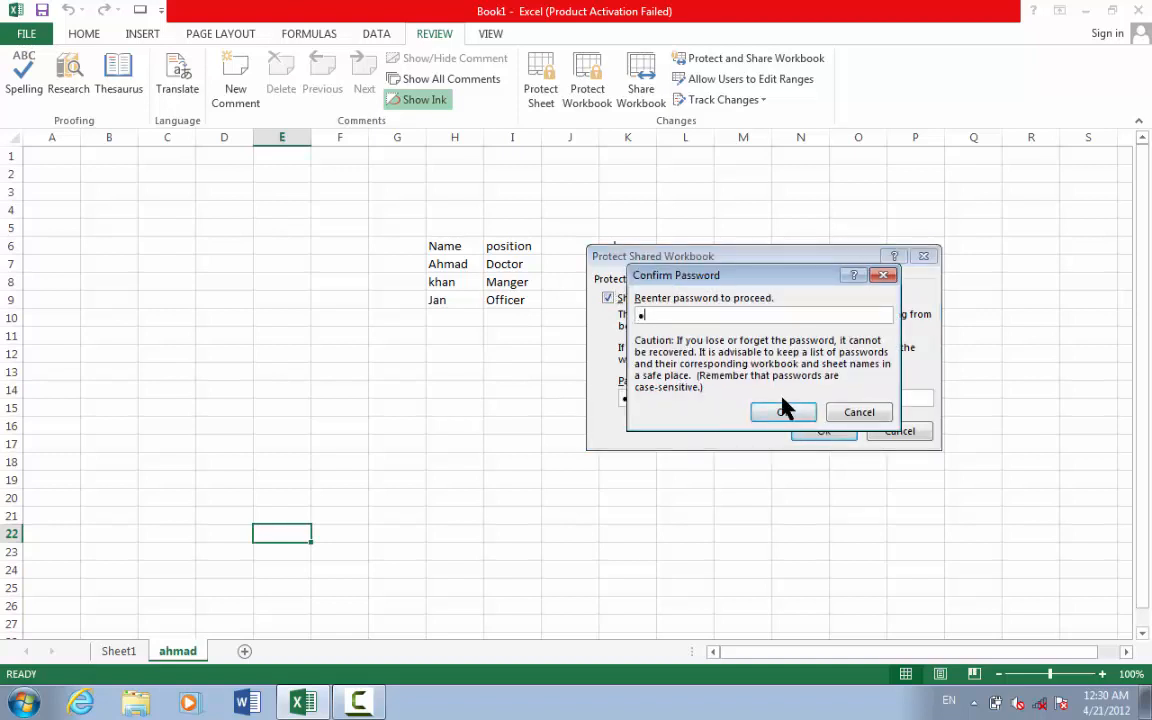
type("23")
left_click(792, 414)
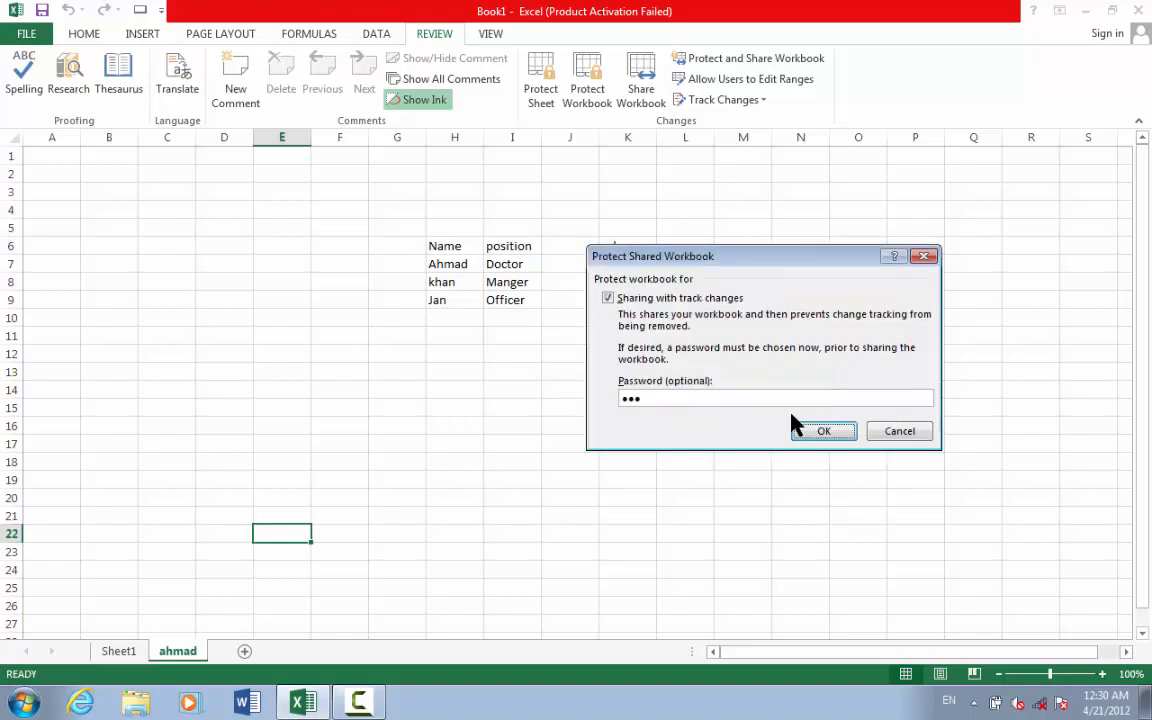
left_click(582, 399)
key("BackSpace")
type("123")
left_click(825, 435)
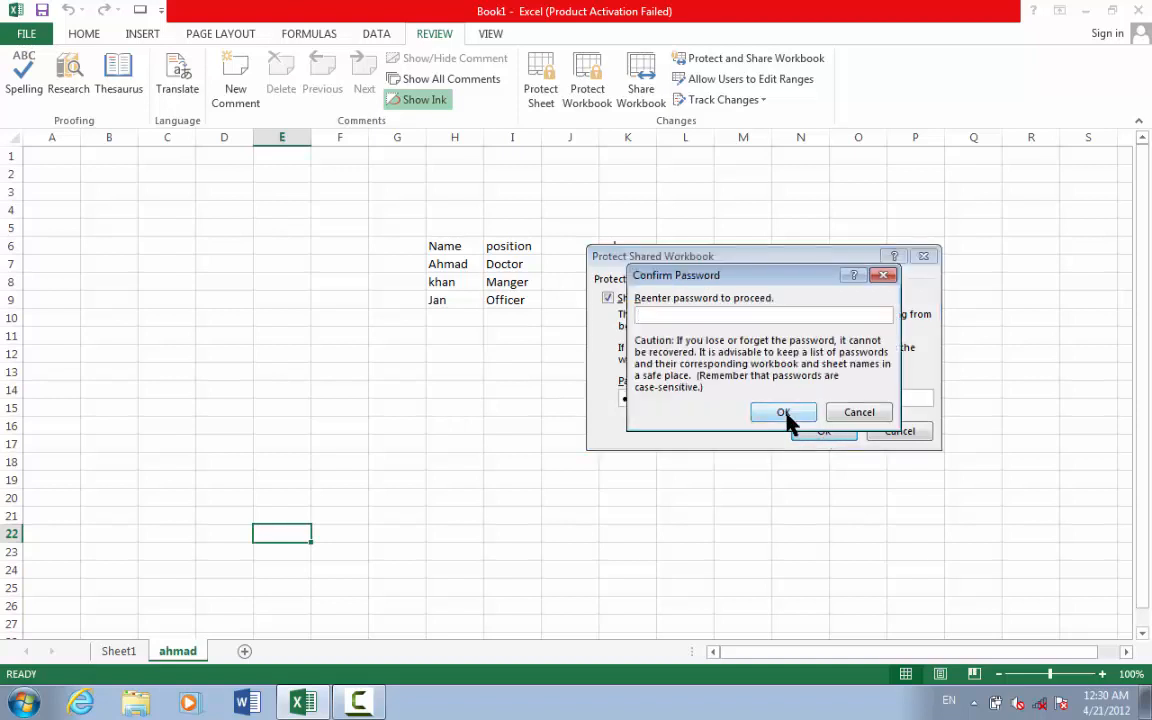
type("123")
left_click(785, 416)
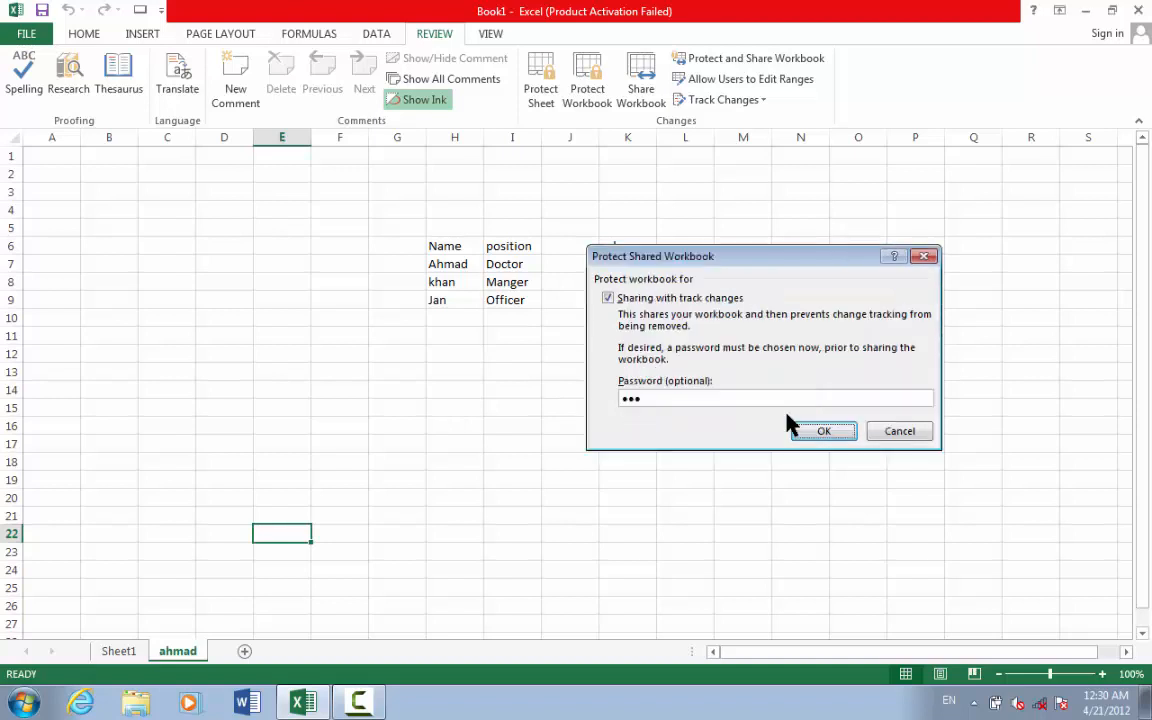
left_click(792, 426)
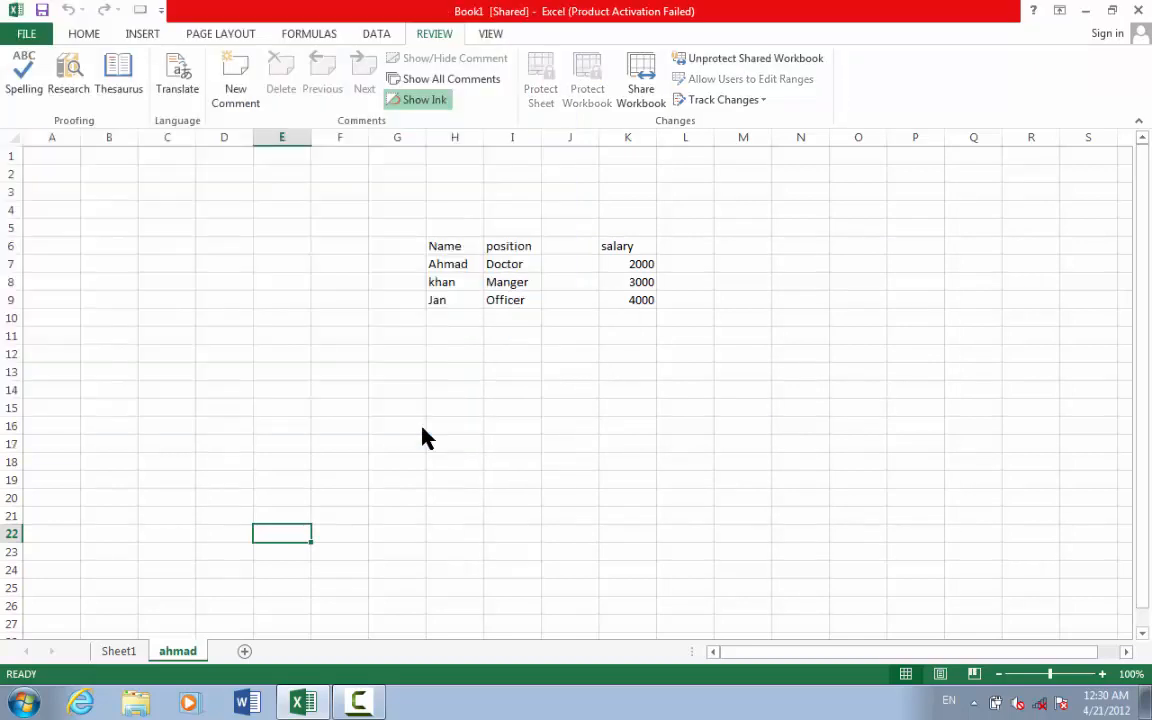
- Enter the password to unprotect the shared workbook and confirm removing it from shared use
left_click(713, 58)
type("123")
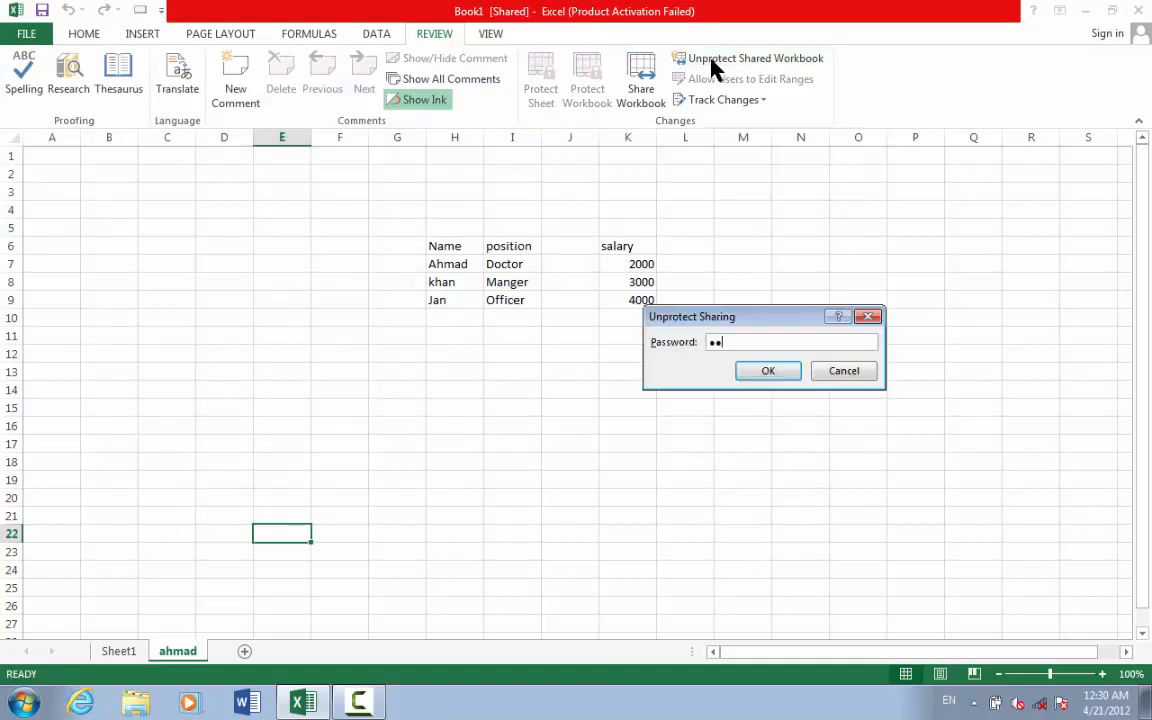
left_click(768, 372)
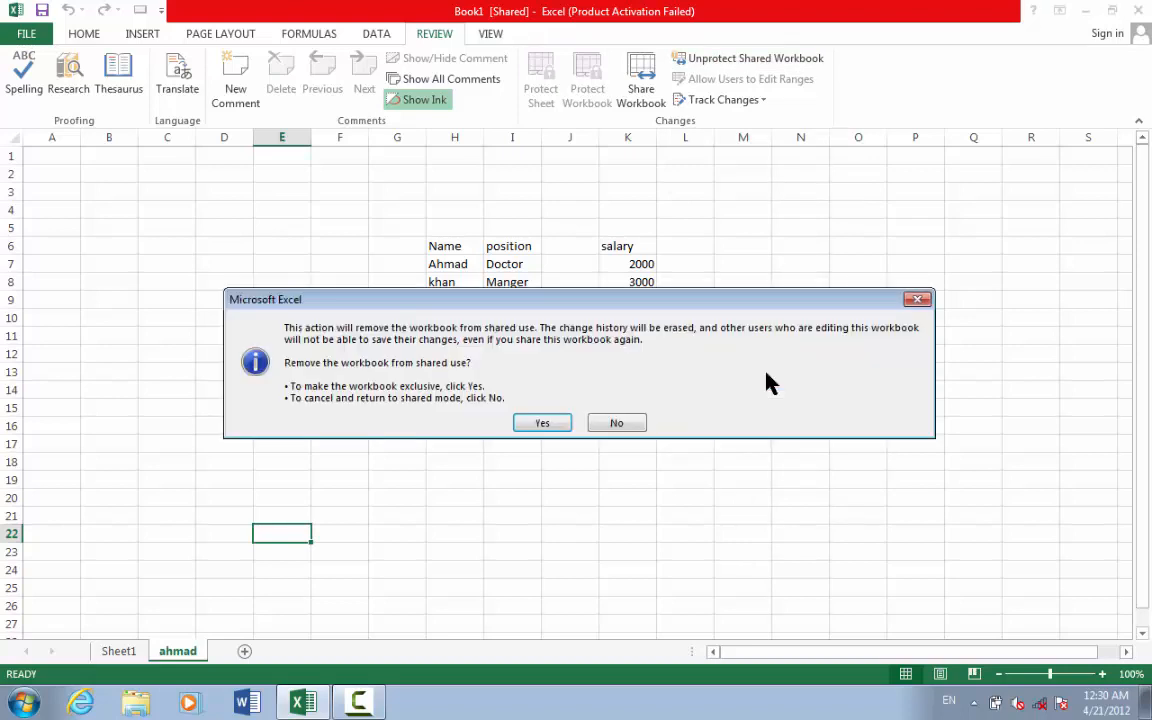
key("Return")
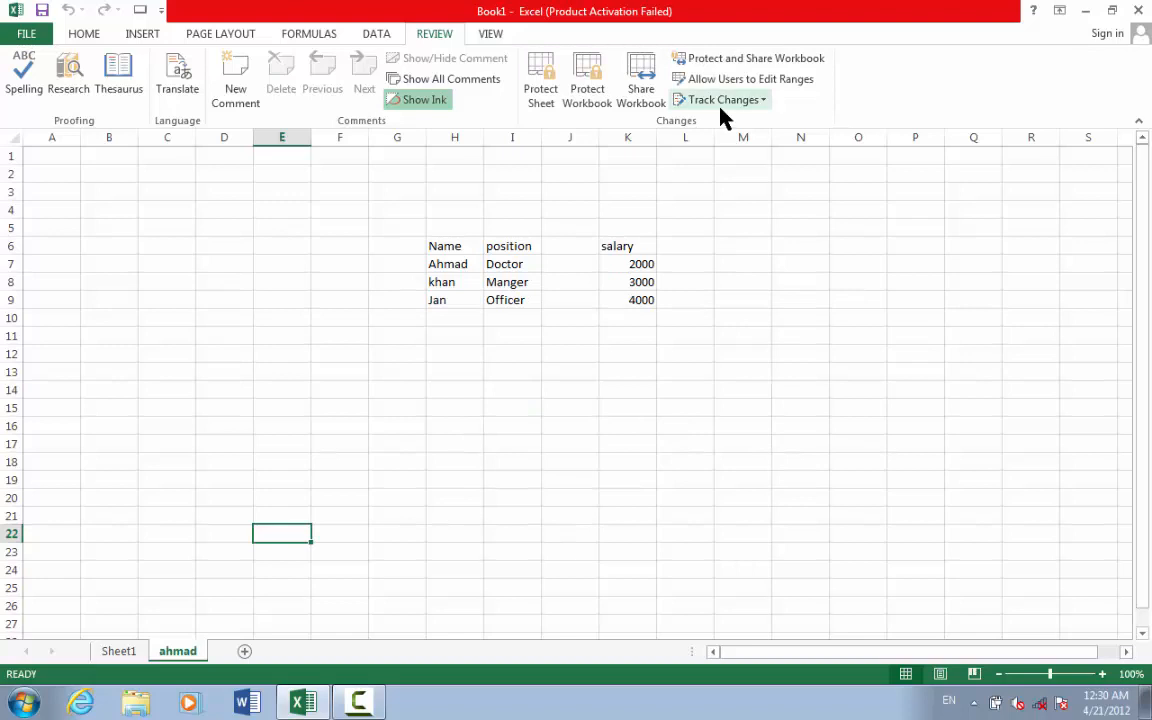
left_click(796, 80)
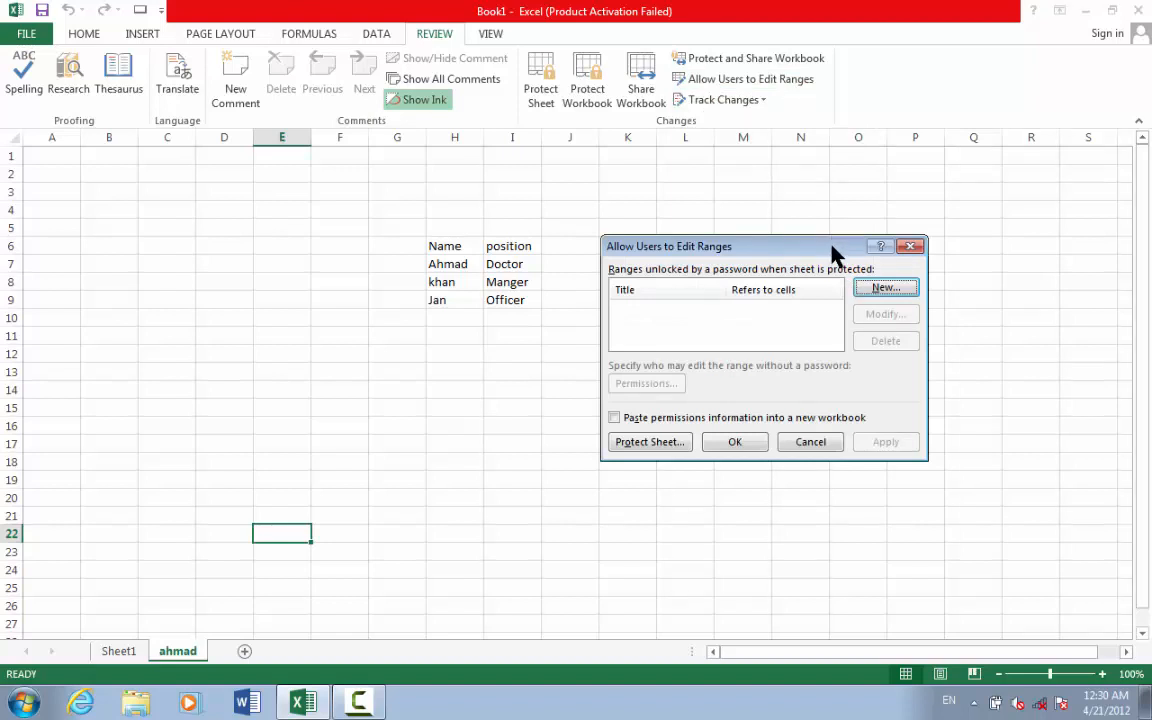
left_click_drag(835, 258, 789, 178)
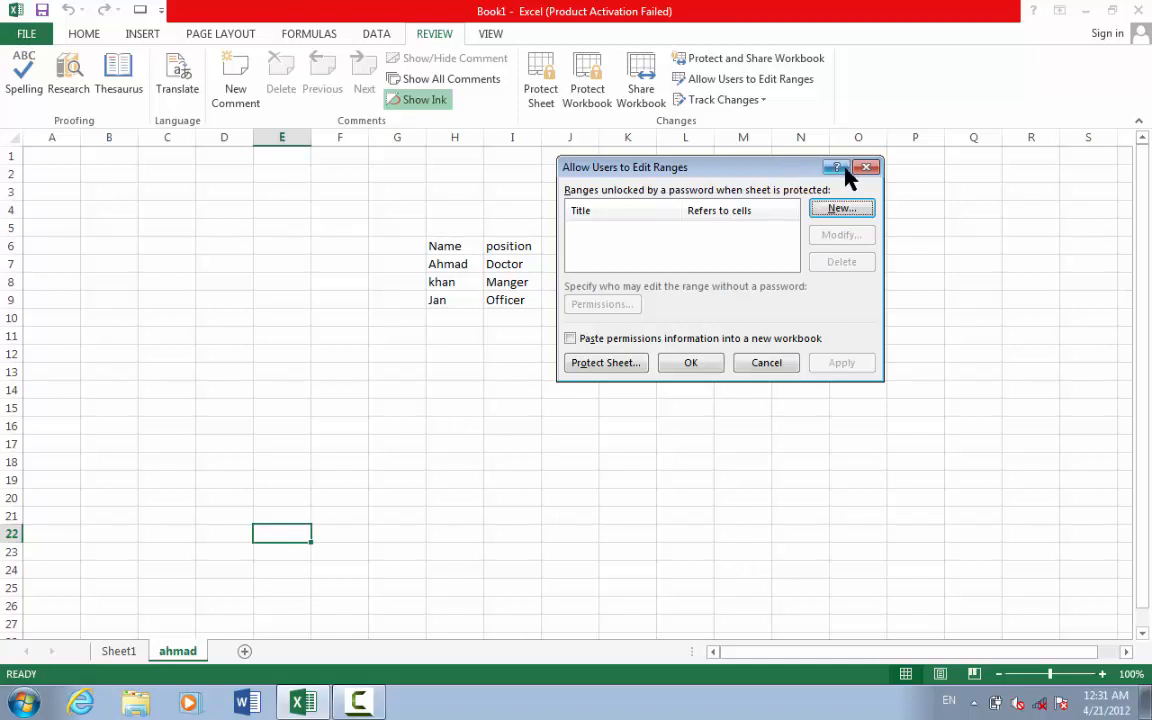
left_click(853, 216)
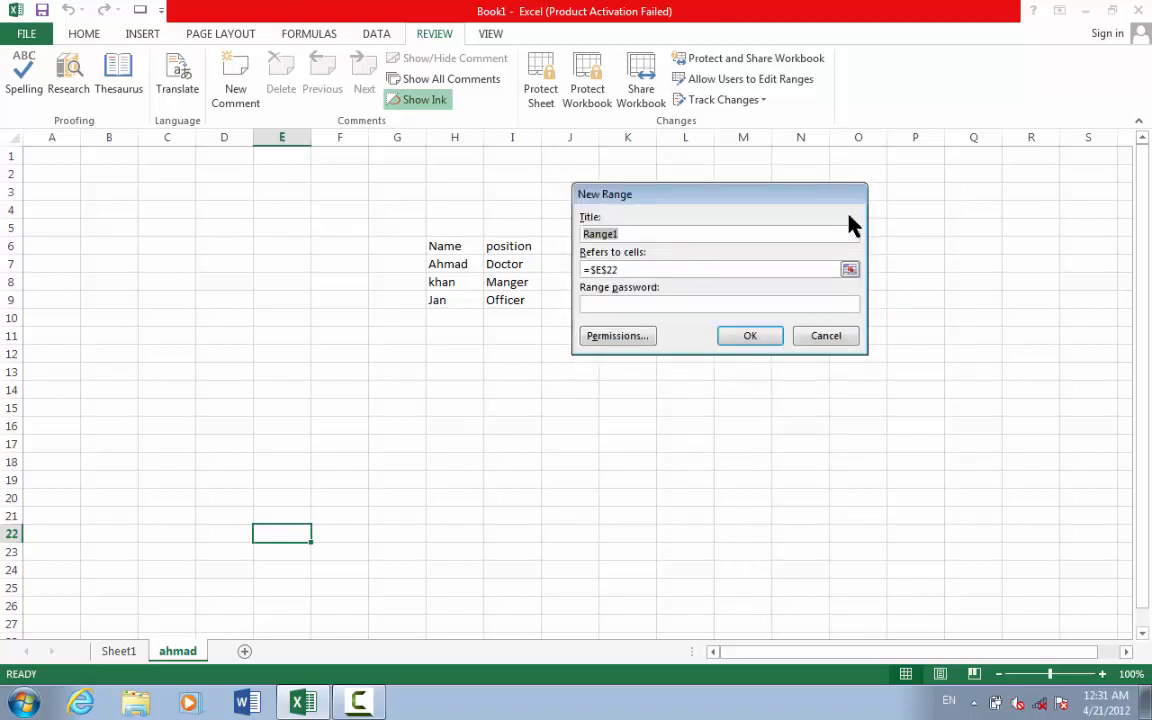
left_click(825, 337)
left_click(766, 362)
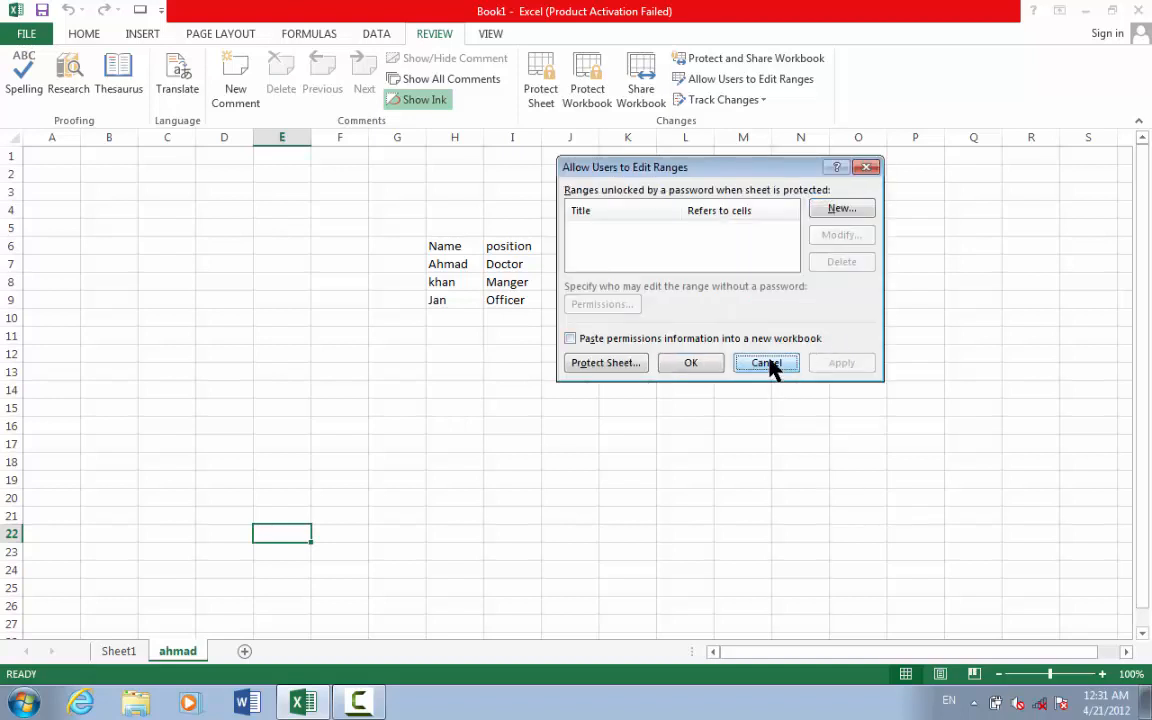
- Change the name in H7 from Ahmad to Ahmd
left_click(757, 104)
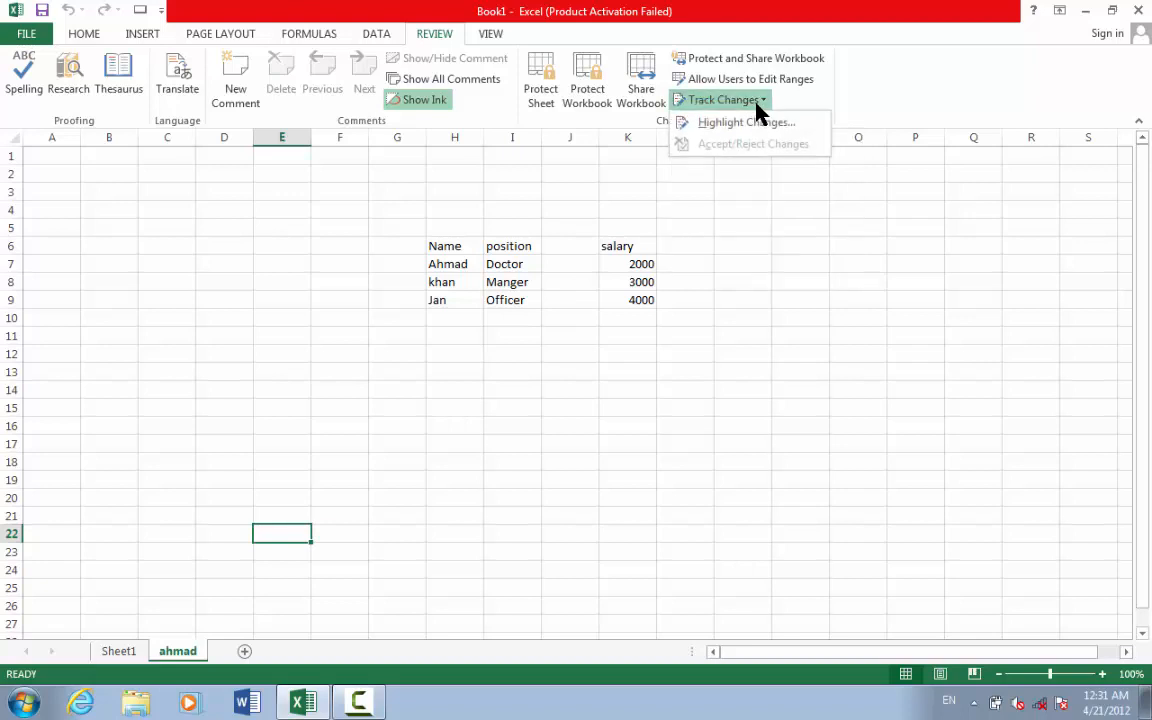
left_click(720, 238)
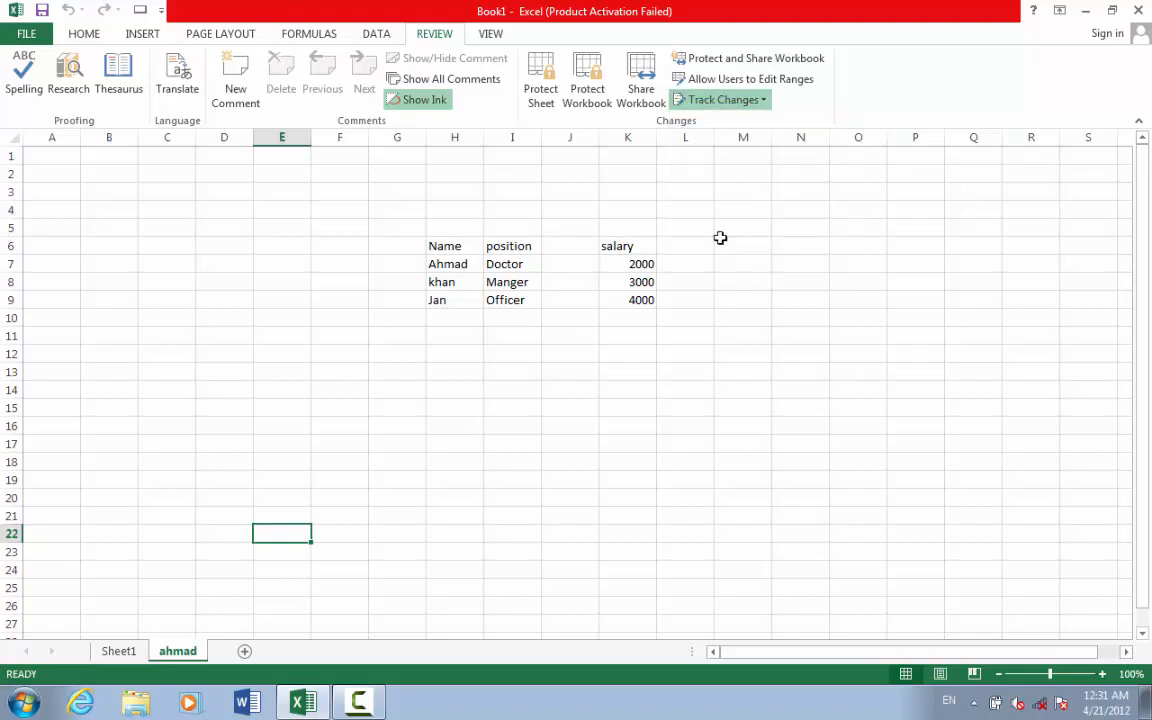
left_click_drag(717, 342, 457, 216)
left_click(293, 270)
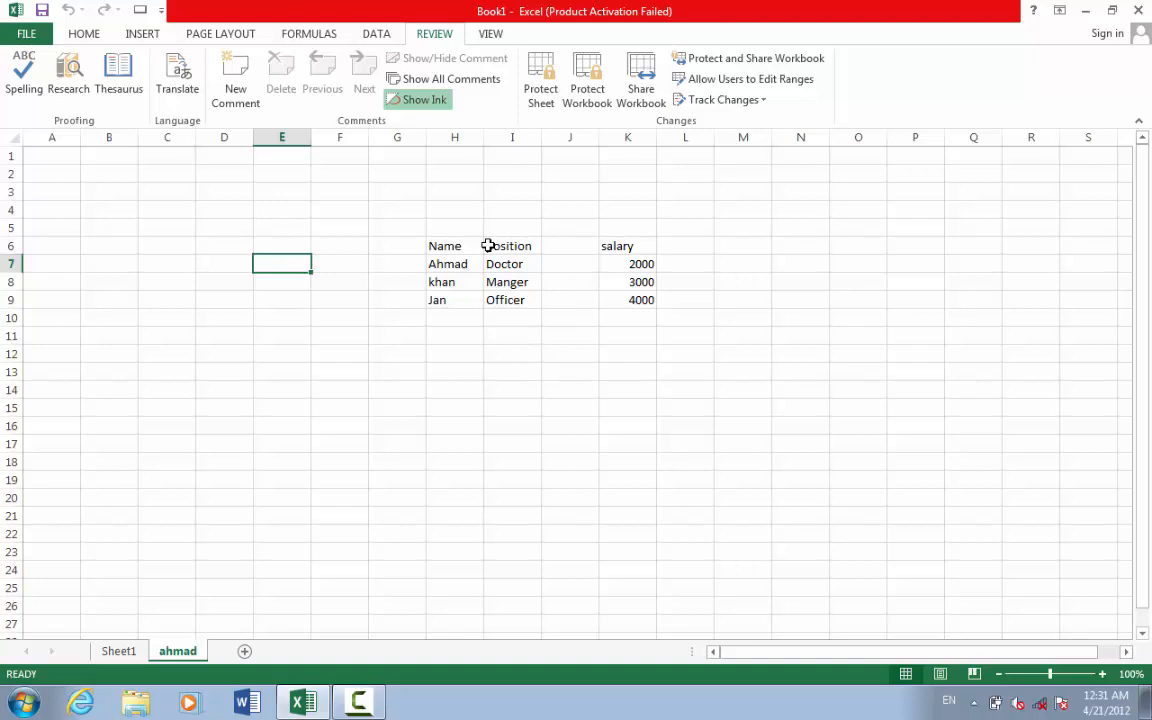
left_click(452, 265)
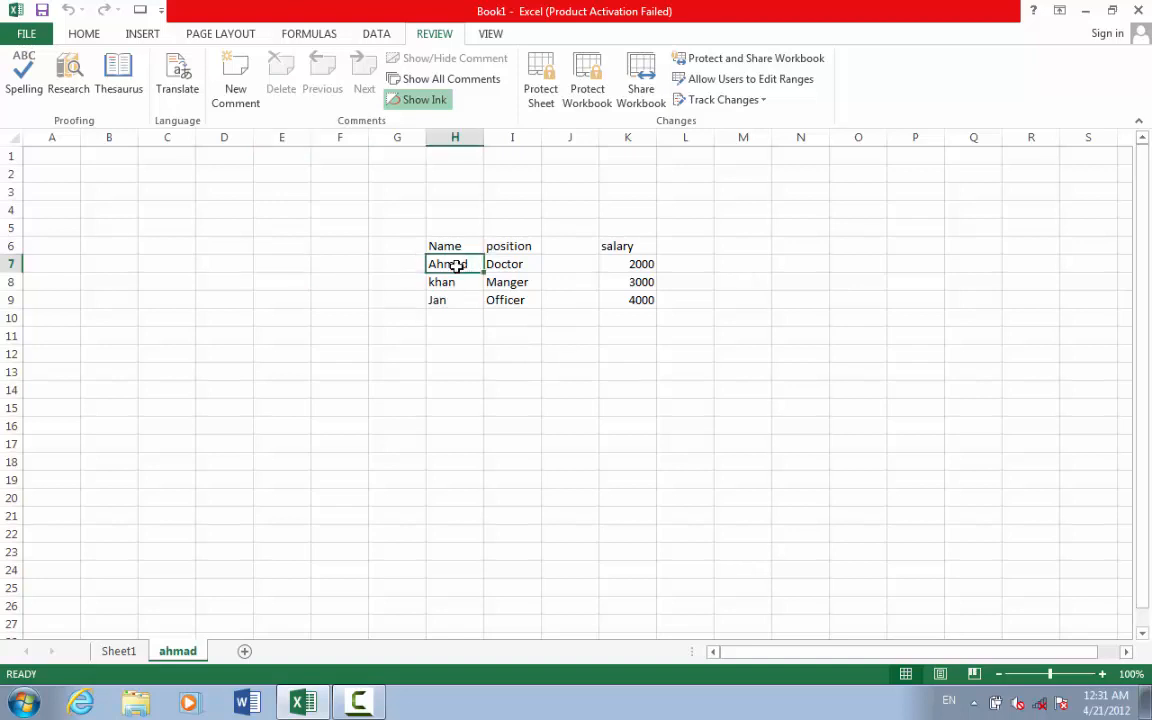
double_click(460, 264)
key("BackSpace")
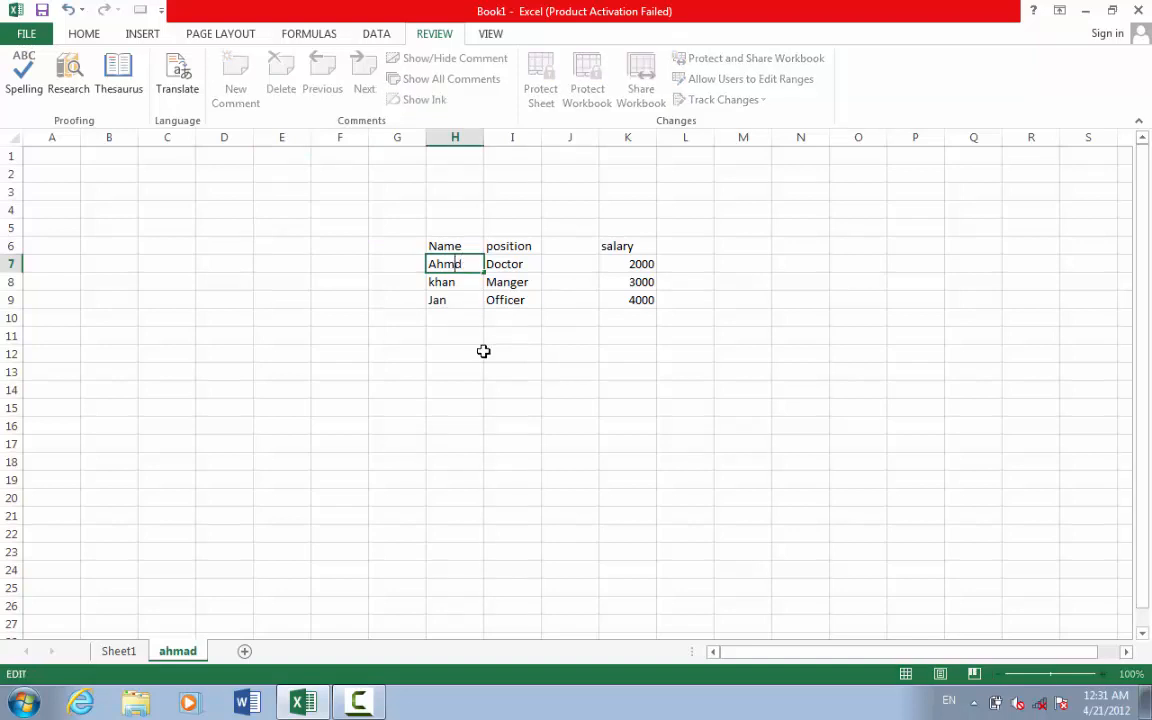
left_click(467, 301)
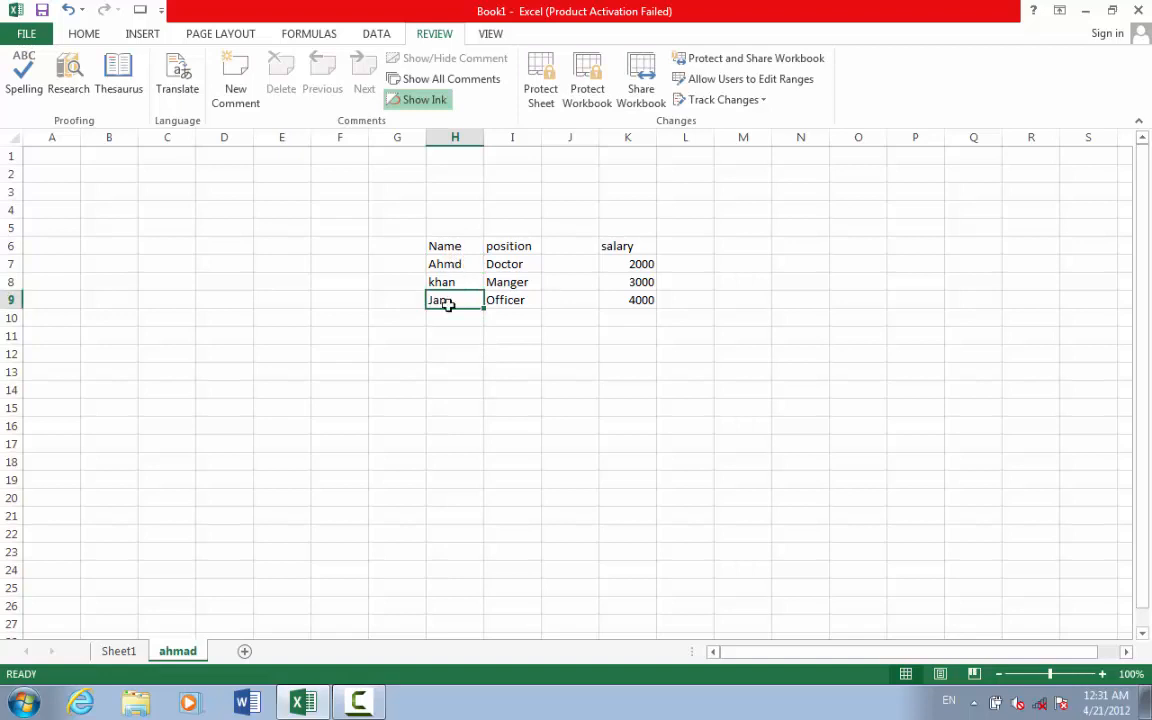
- Change H9 to Jand and I8 to Mangeer, then open the Highlight Changes settings
double_click(447, 302)
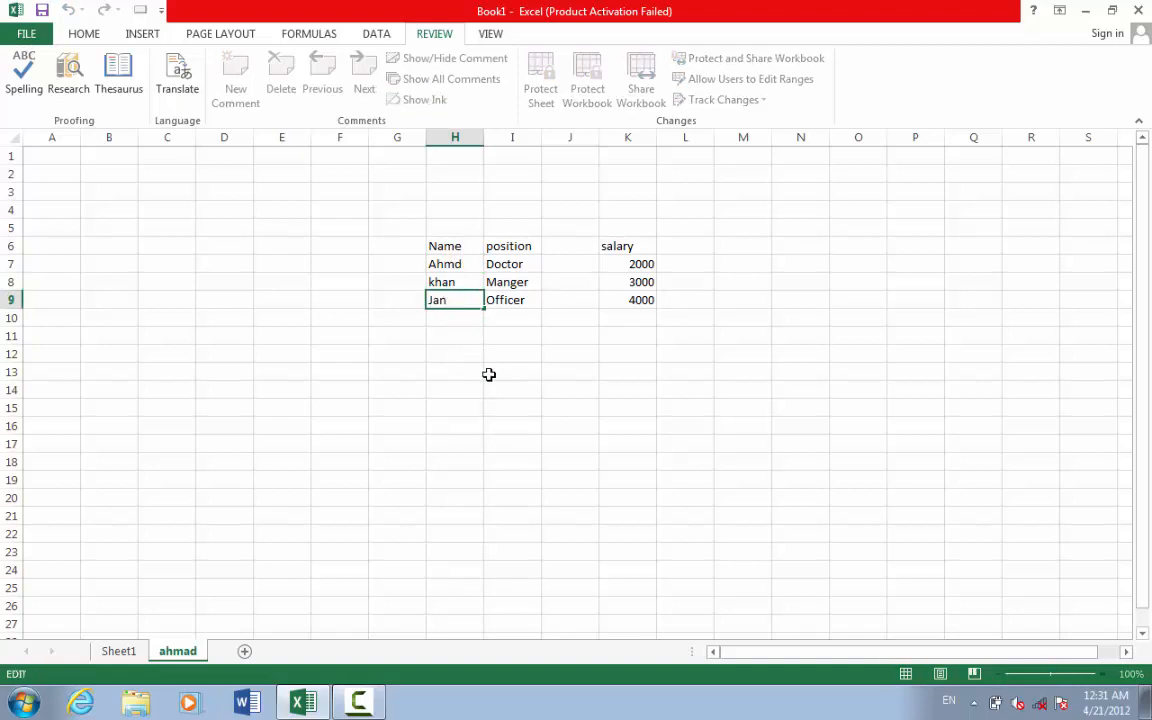
type("d")
left_click(522, 374)
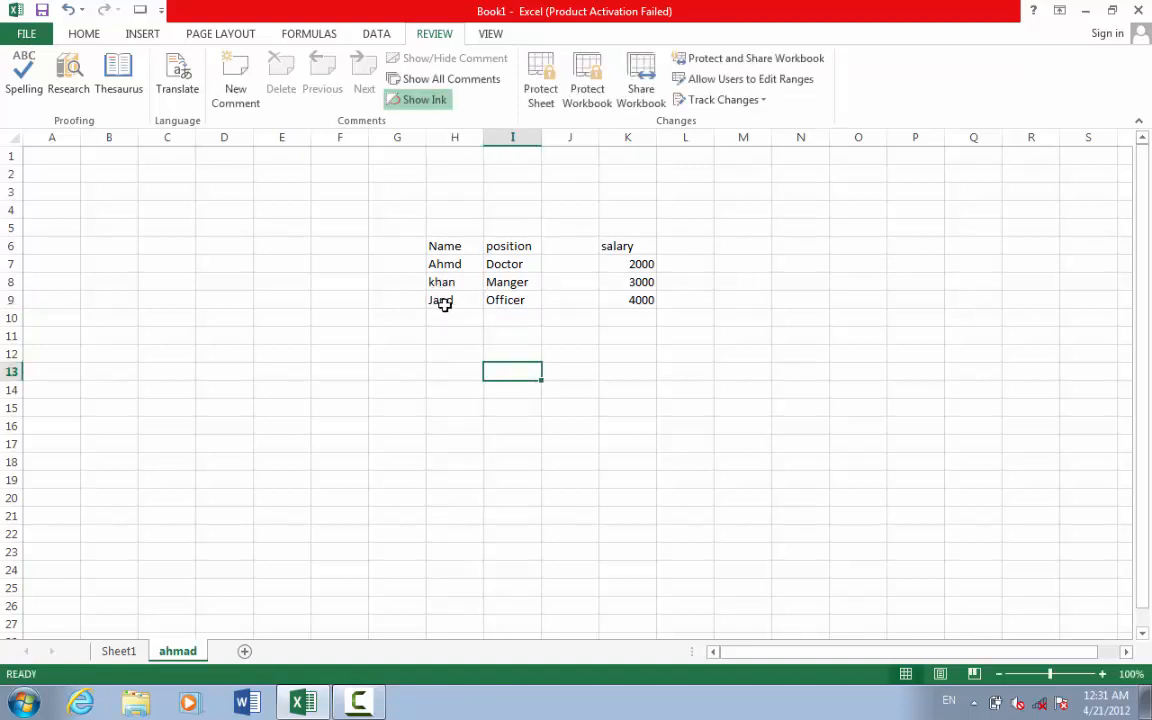
left_click(508, 282)
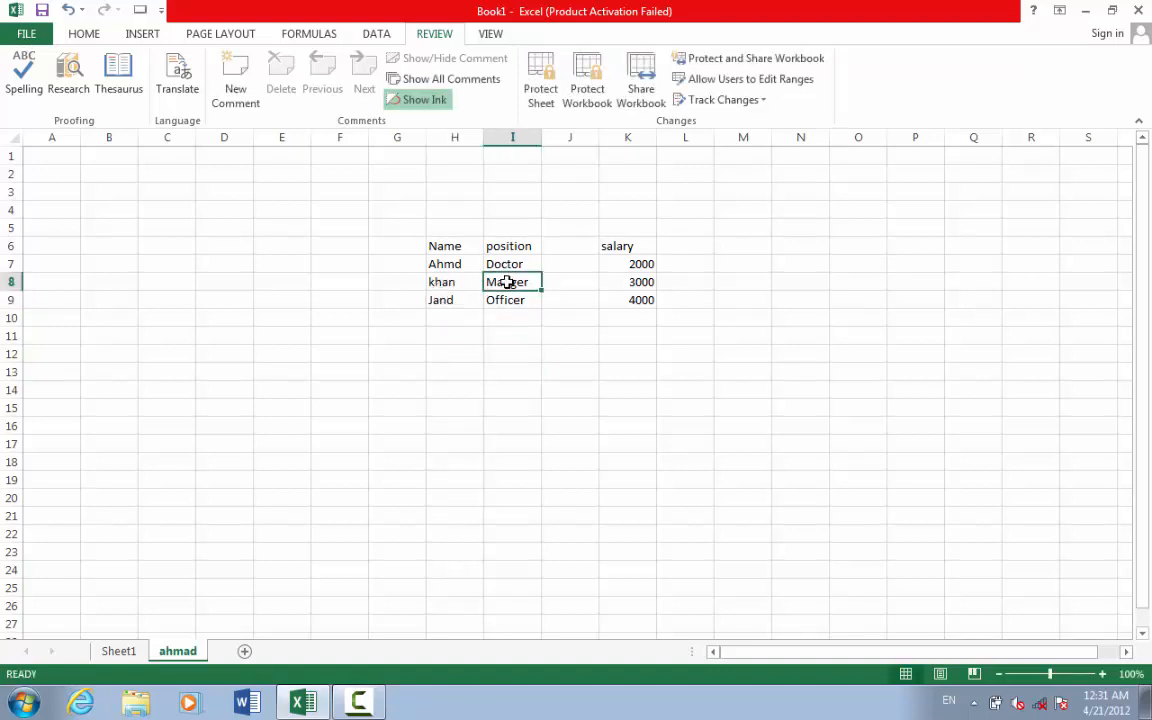
double_click(522, 282)
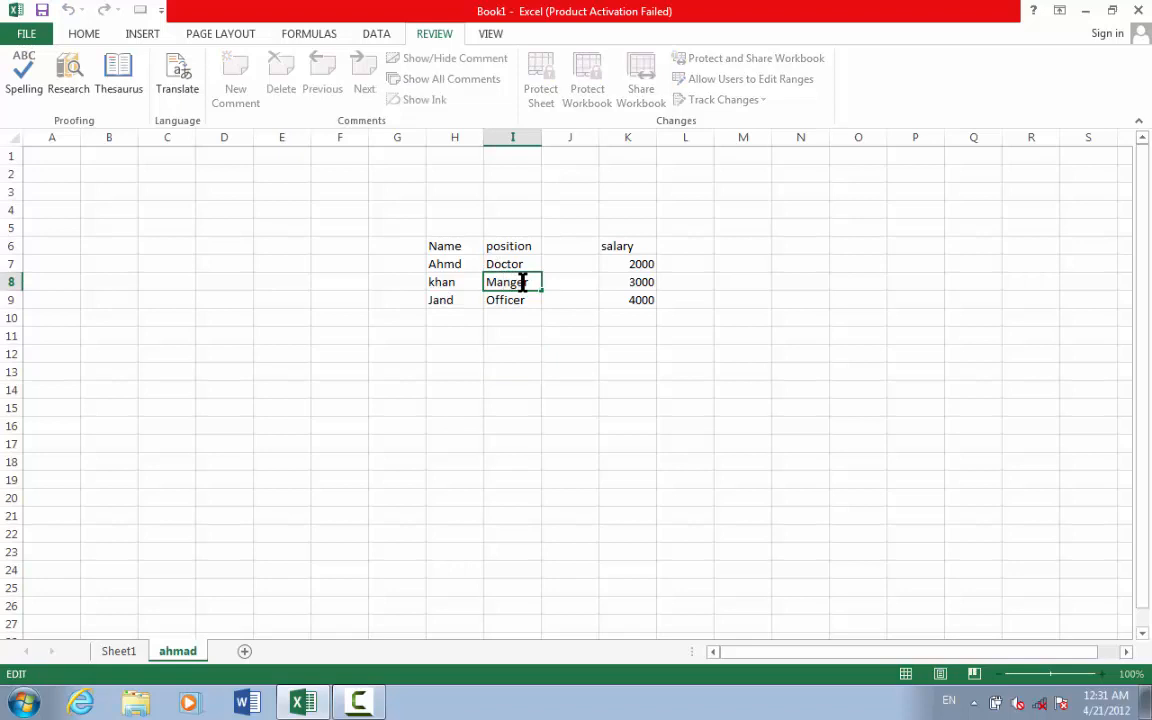
type("e")
left_click(550, 357)
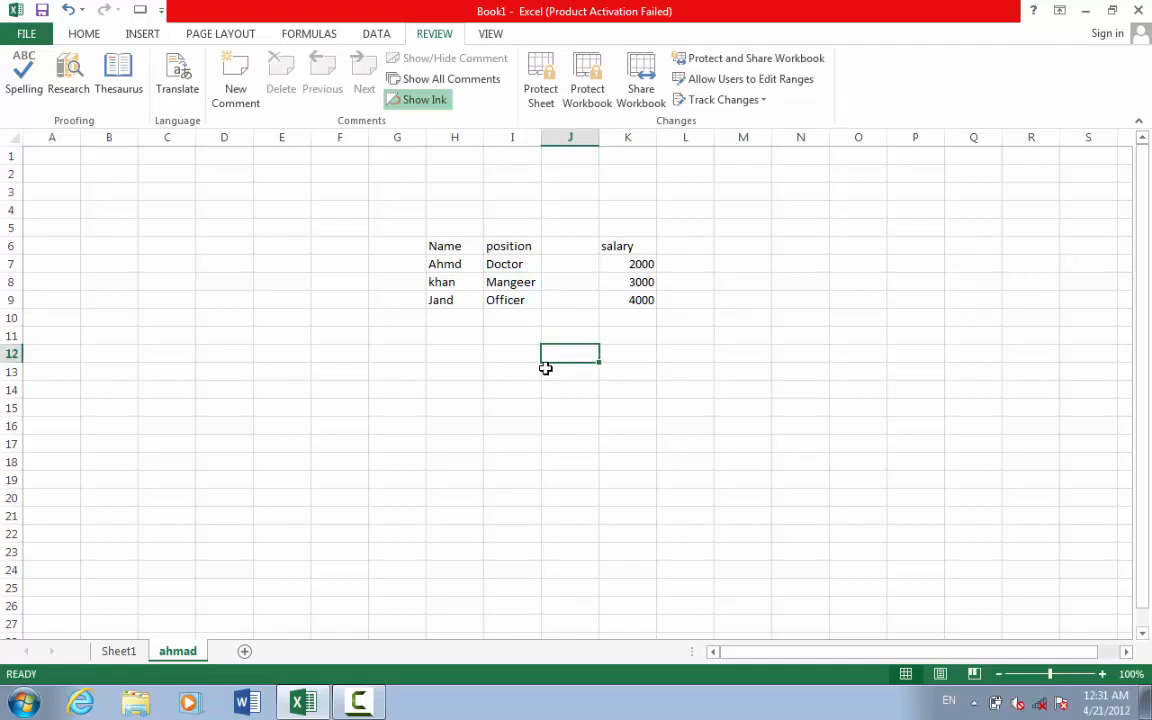
left_click(709, 101)
left_click(727, 124)
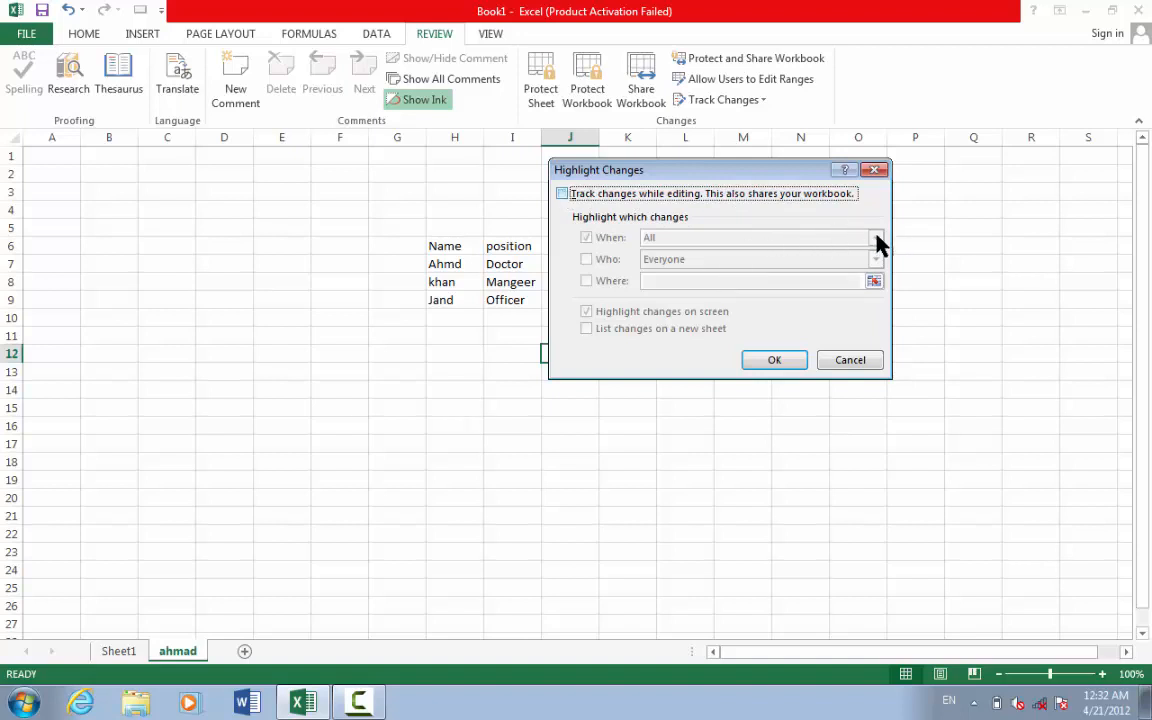
- Turn on Track changes while editing with When set to All, saving Book1 as a shared workbook
key("space")
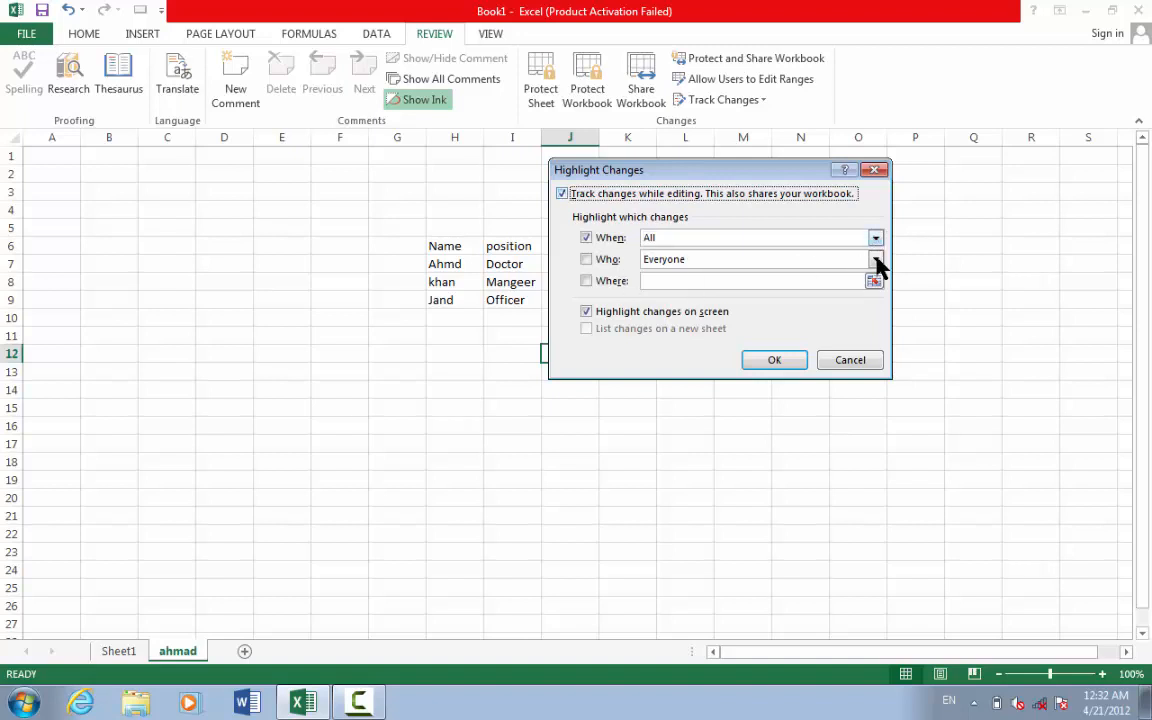
left_click(876, 238)
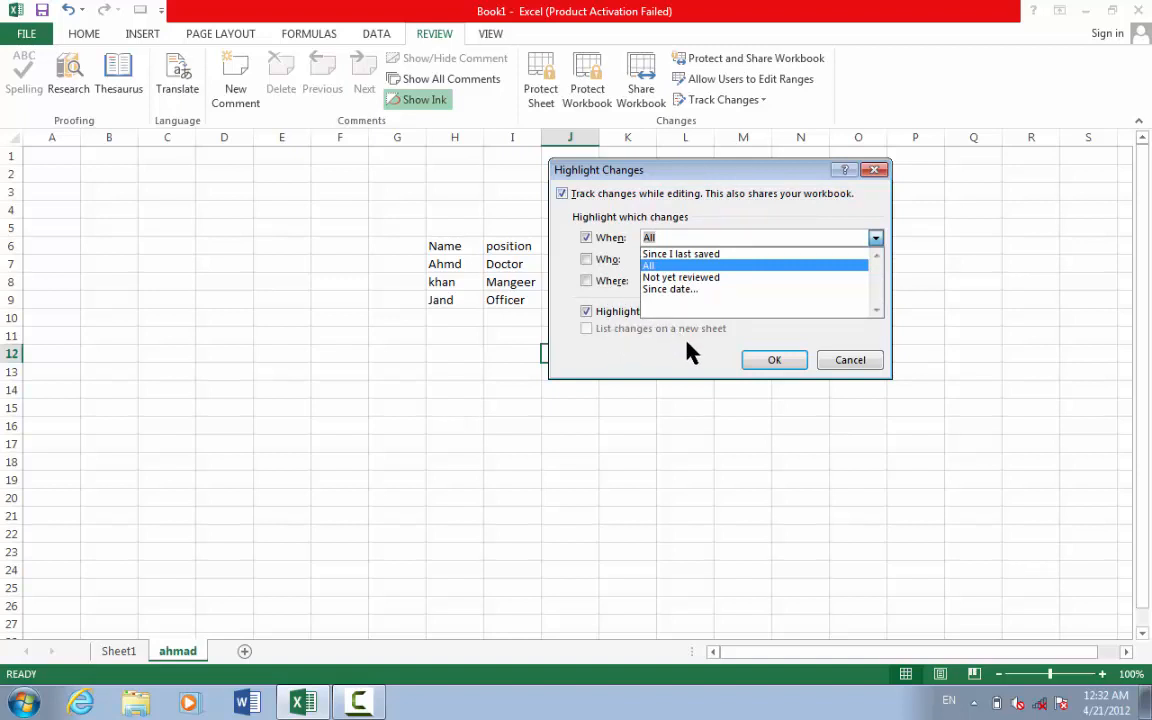
left_click(783, 364)
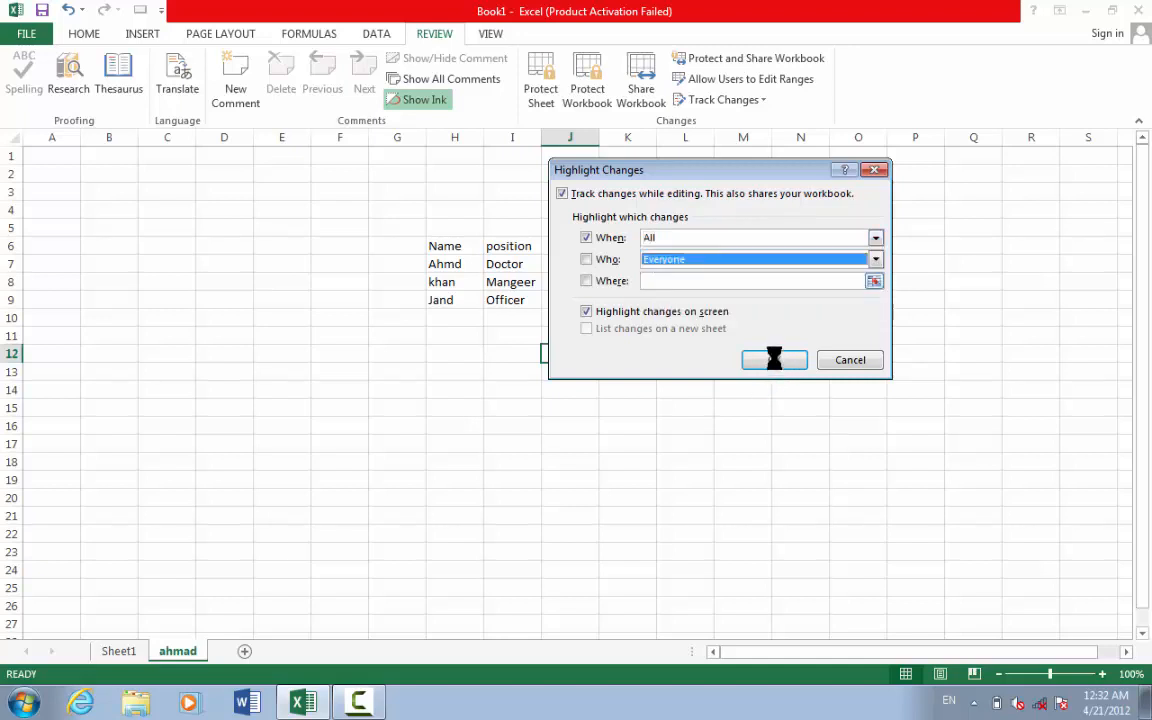
left_click(774, 359)
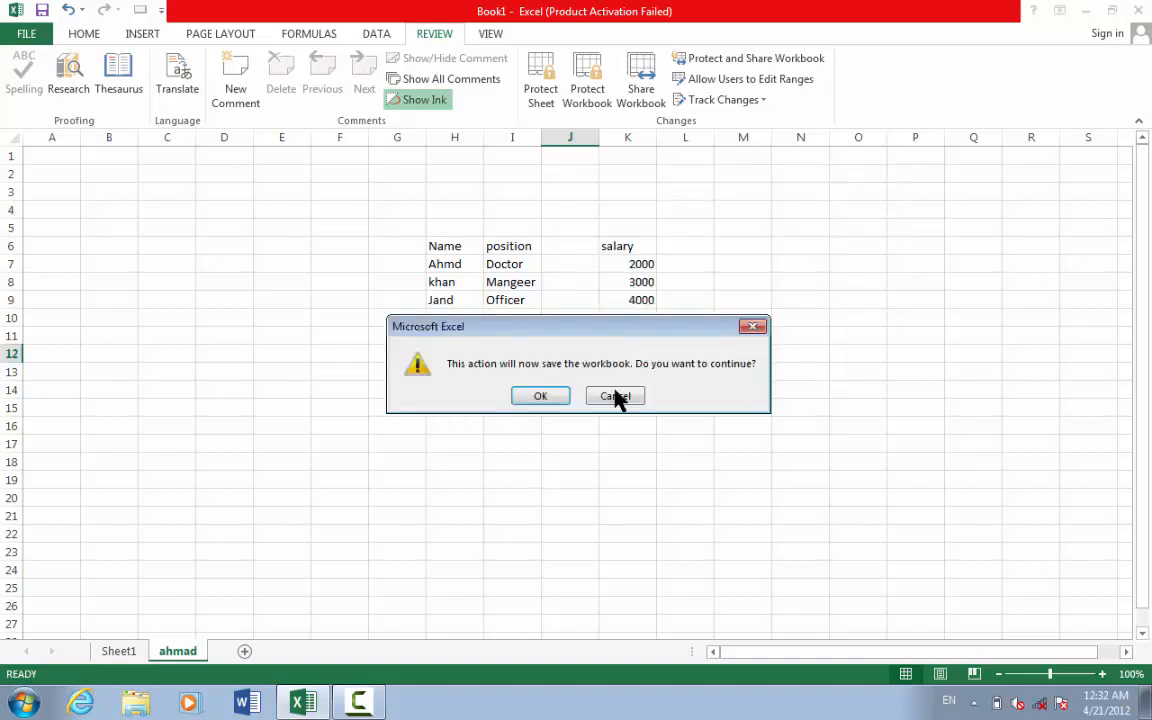
left_click(543, 396)
left_click(543, 396)
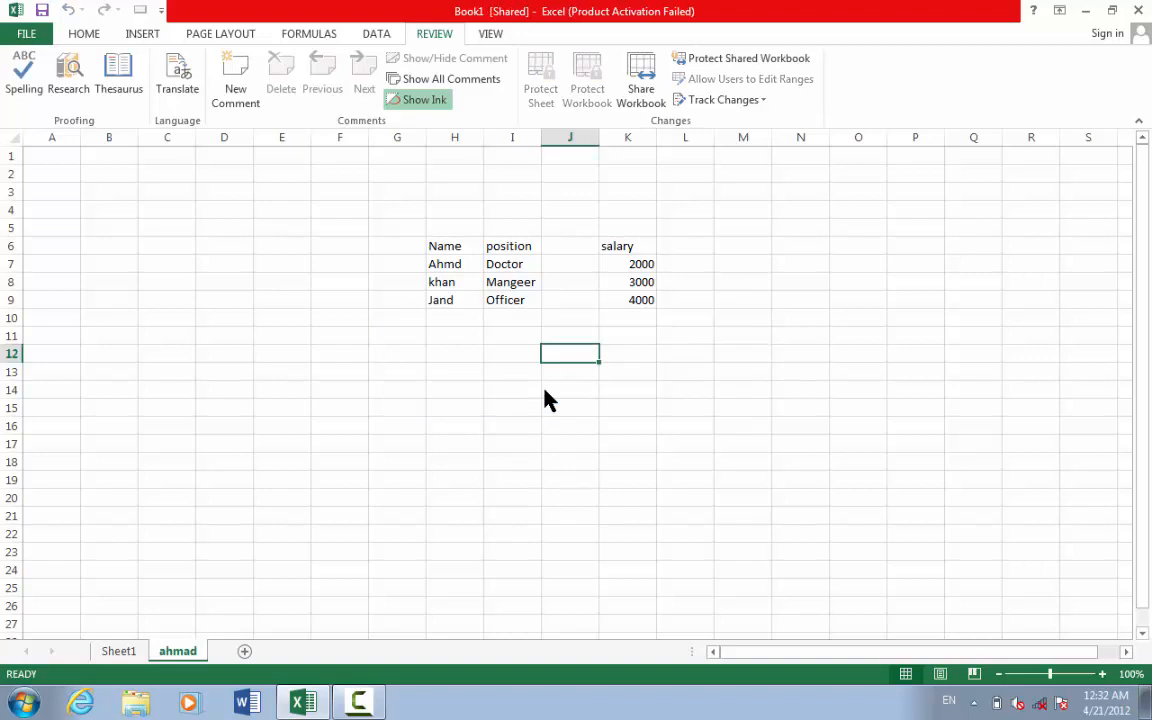
- Correct H7 from Ahmd to Ahmad and I8 from Mangeer to Manager
left_click(459, 282)
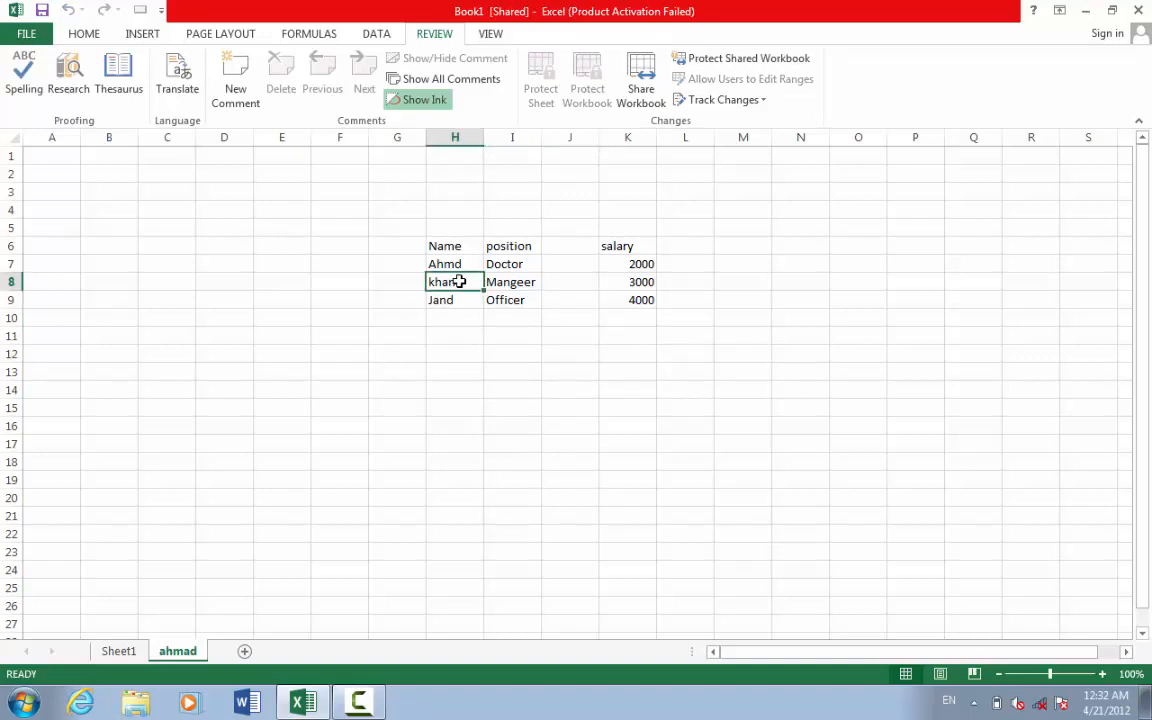
left_click(458, 263)
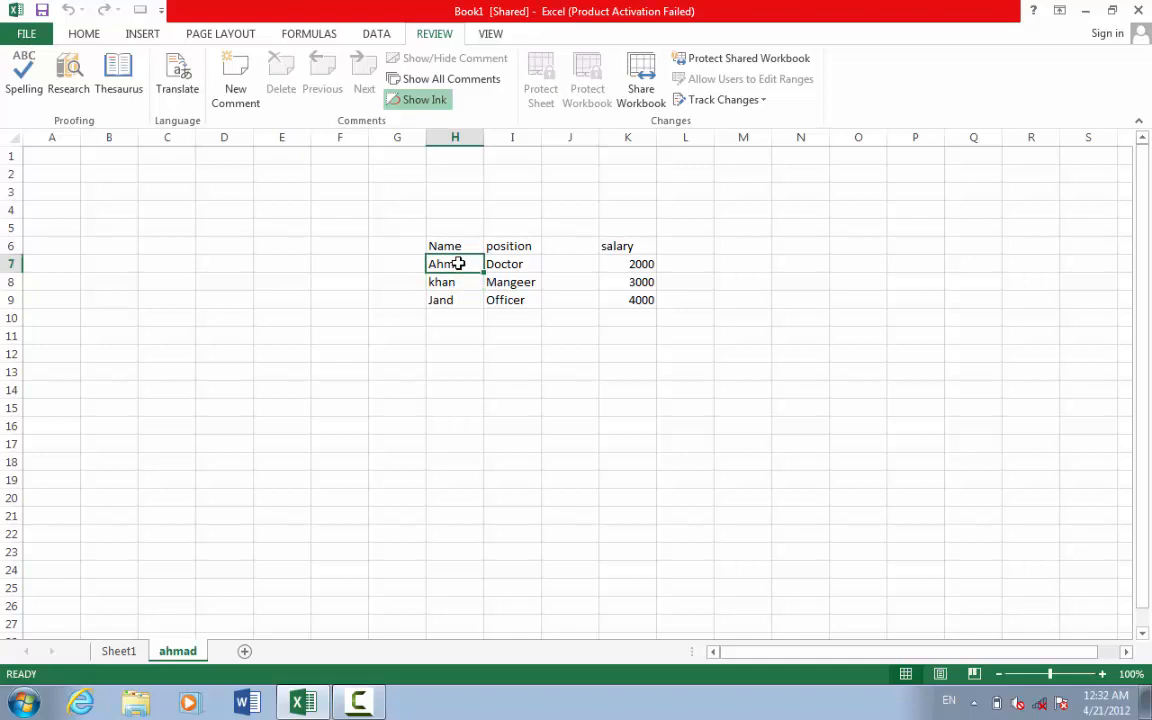
double_click(456, 263)
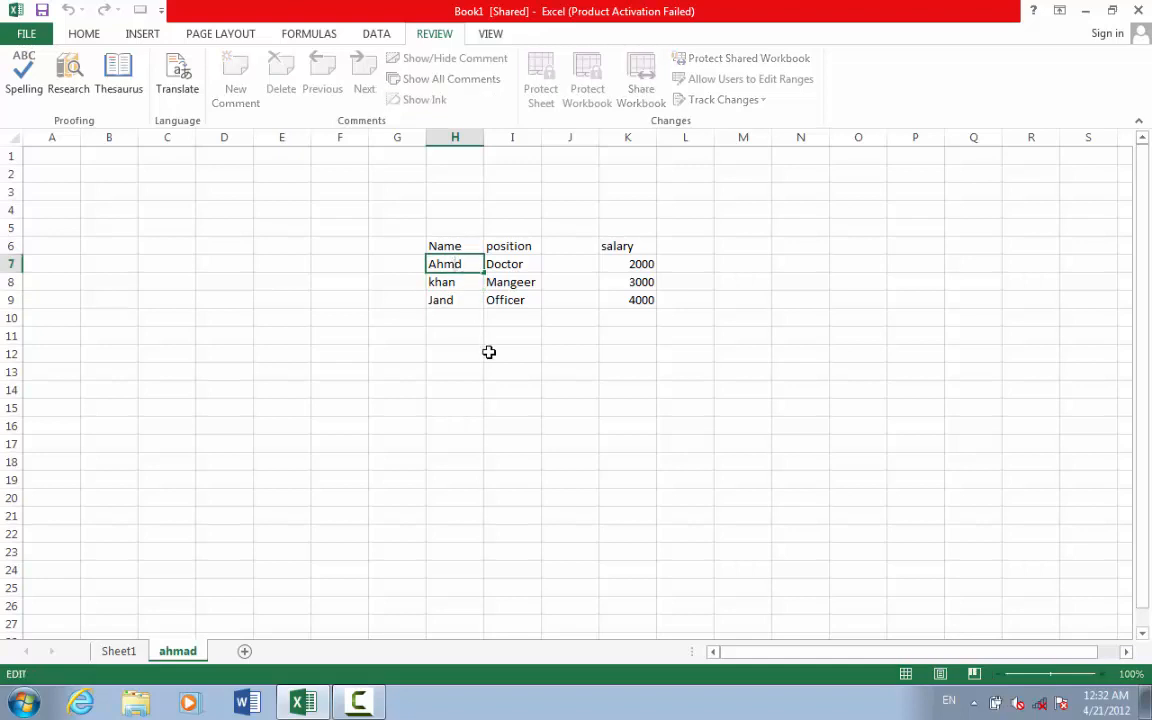
type("a")
left_click(499, 369)
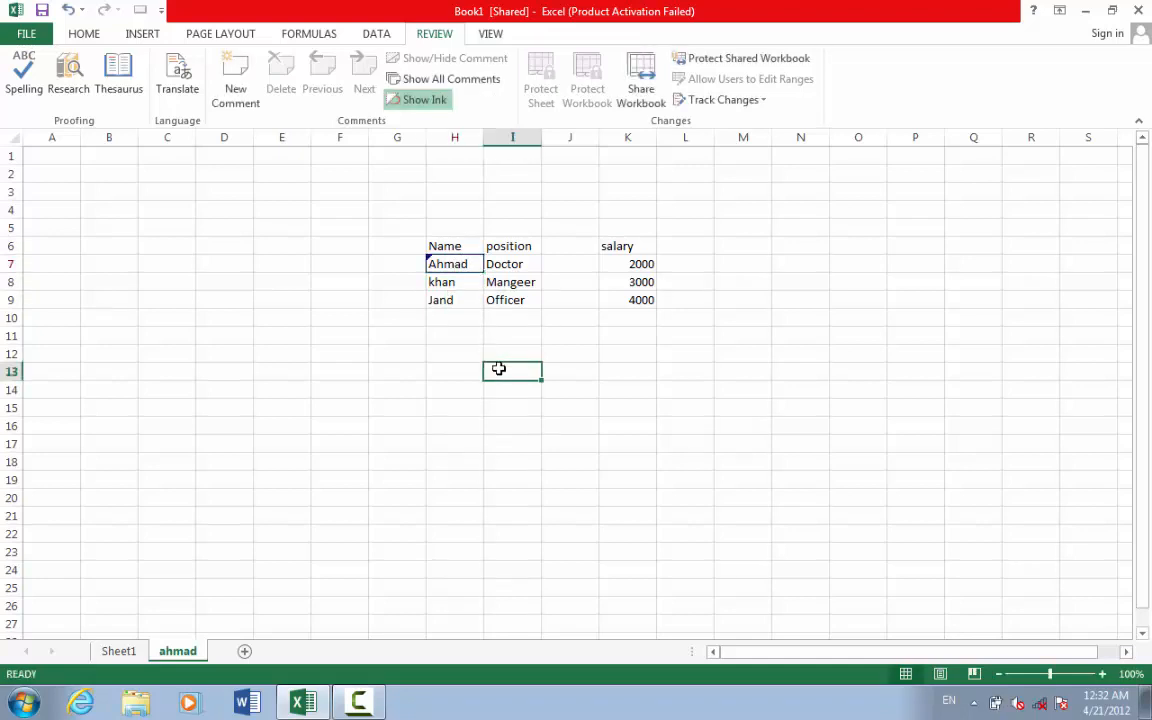
double_click(520, 283)
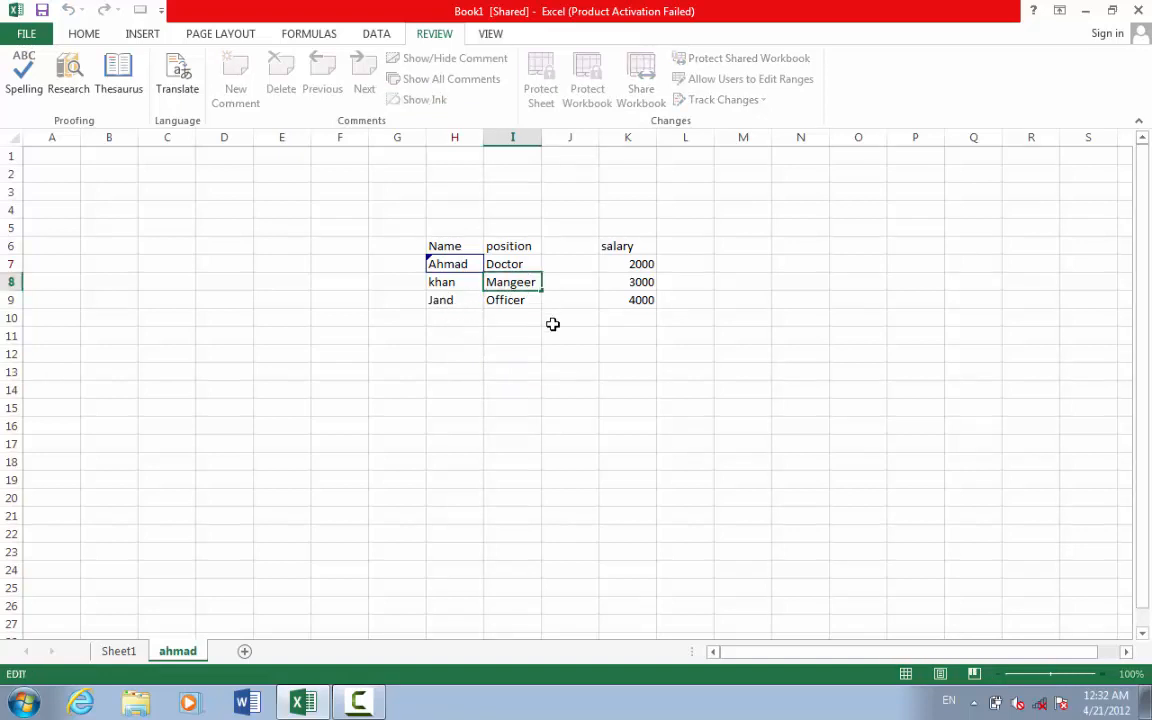
key("BackSpace")
key("BackSpace")
key("BackSpace")
key("BackSpace")
type("ager")
left_click(520, 369)
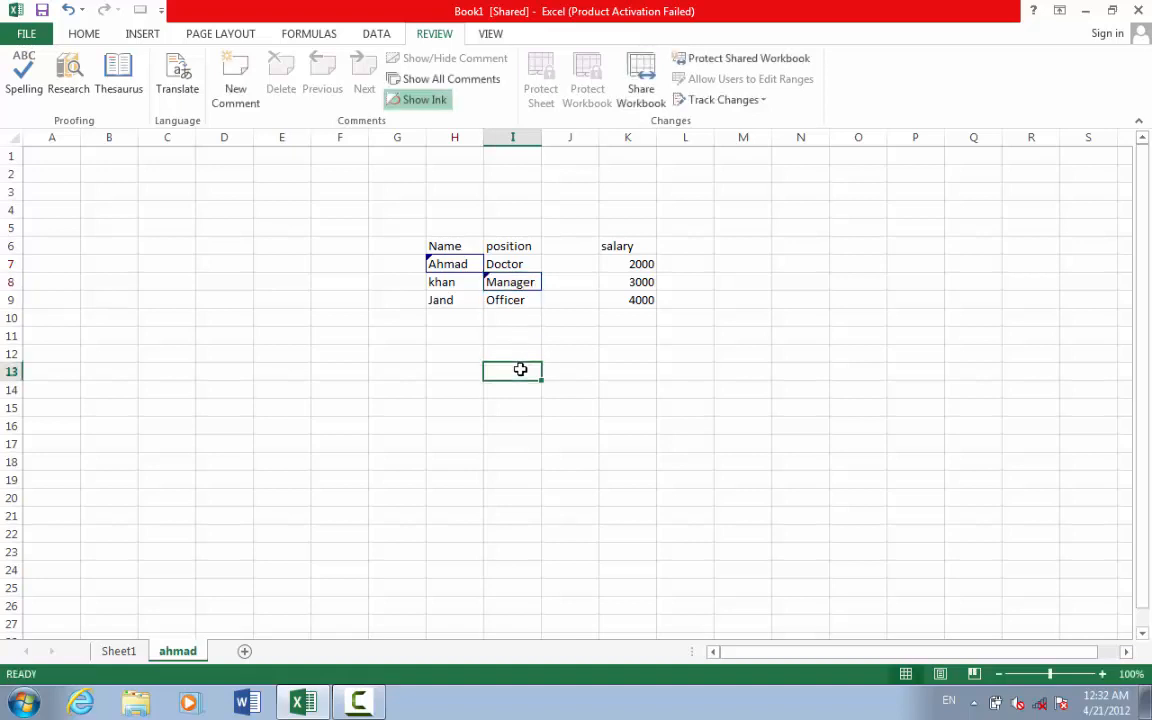
- Correct H9 from Jand to Jan and change I9 from Officer to Officerr
left_click(452, 300)
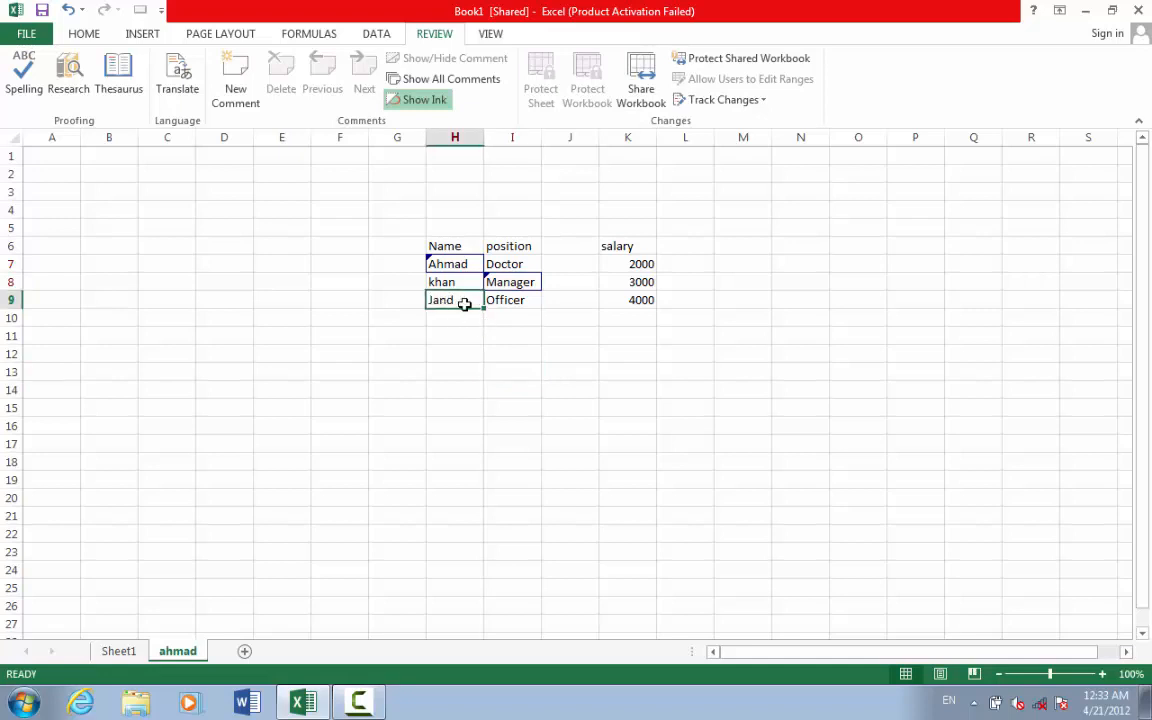
double_click(462, 302)
key("BackSpace")
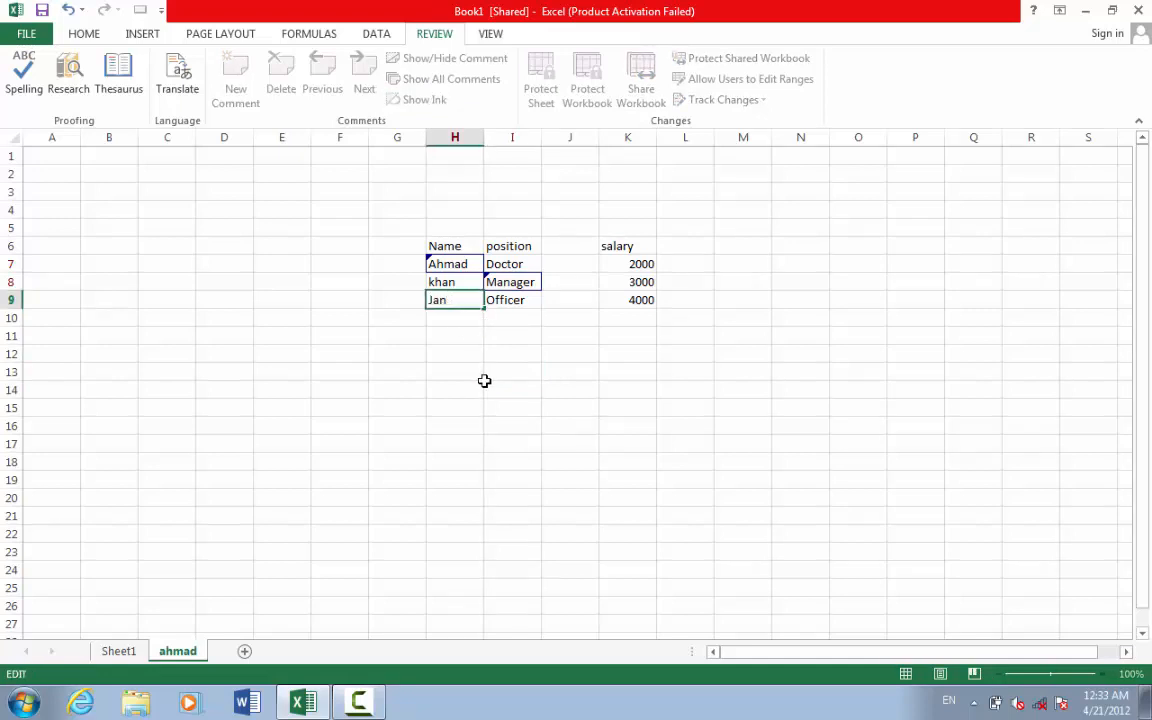
left_click(496, 385)
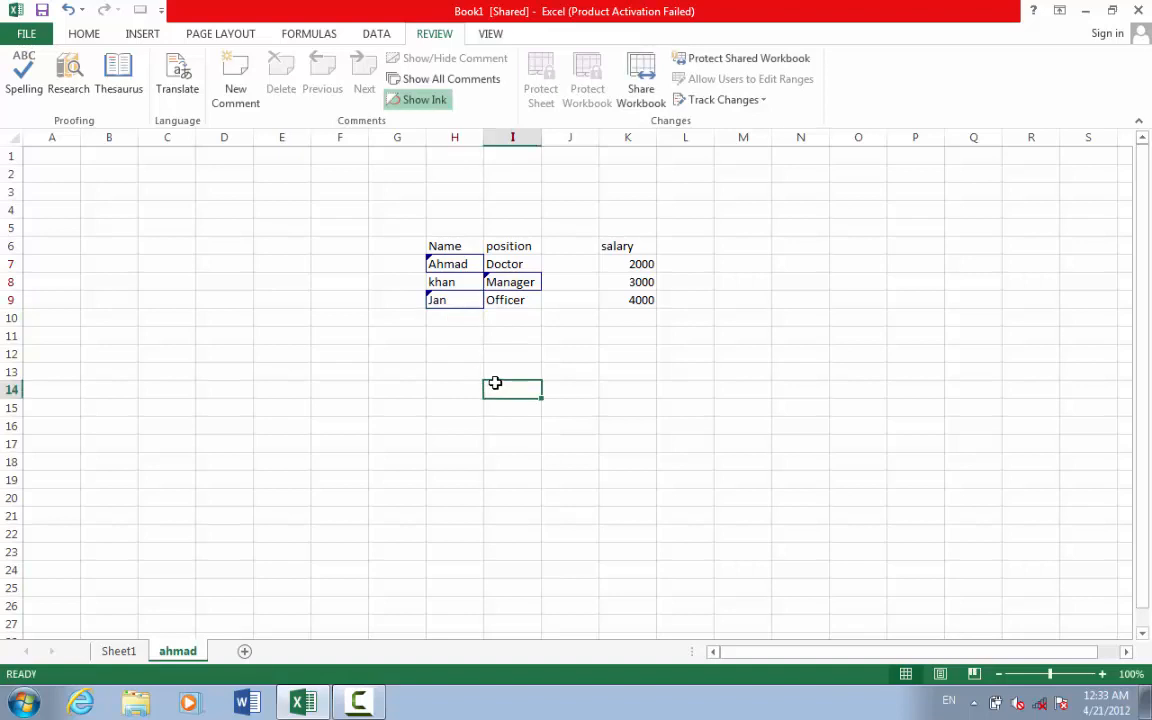
left_click(443, 284)
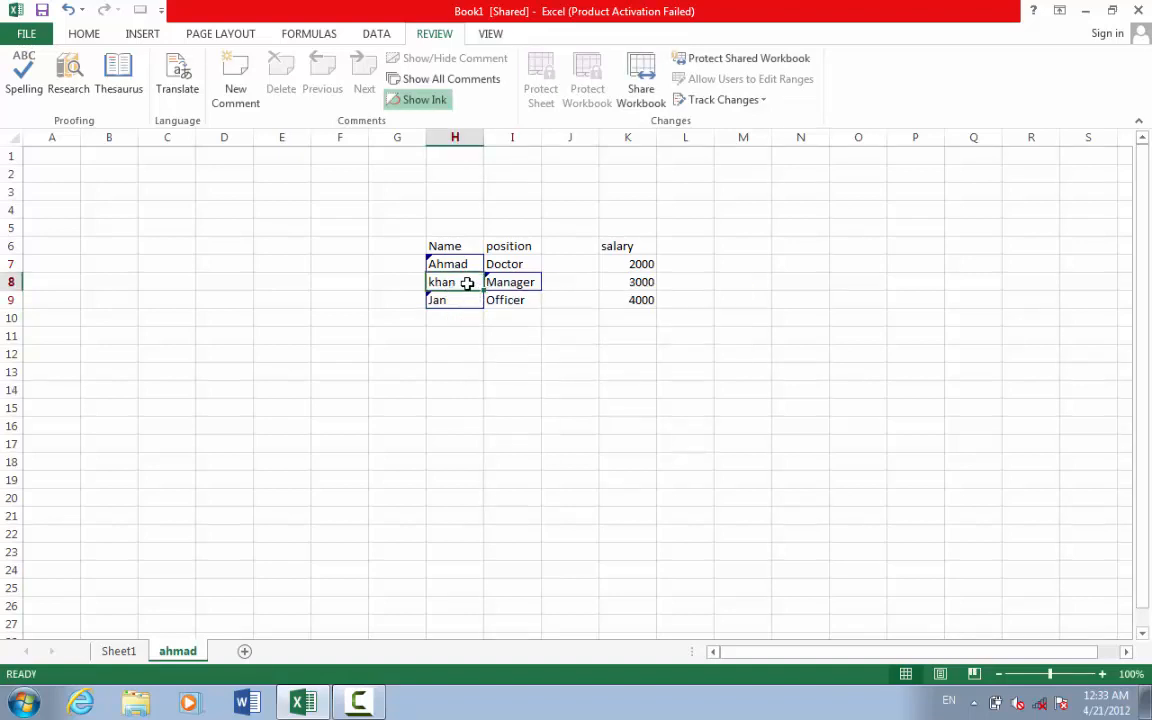
left_click(520, 302)
double_click(527, 302)
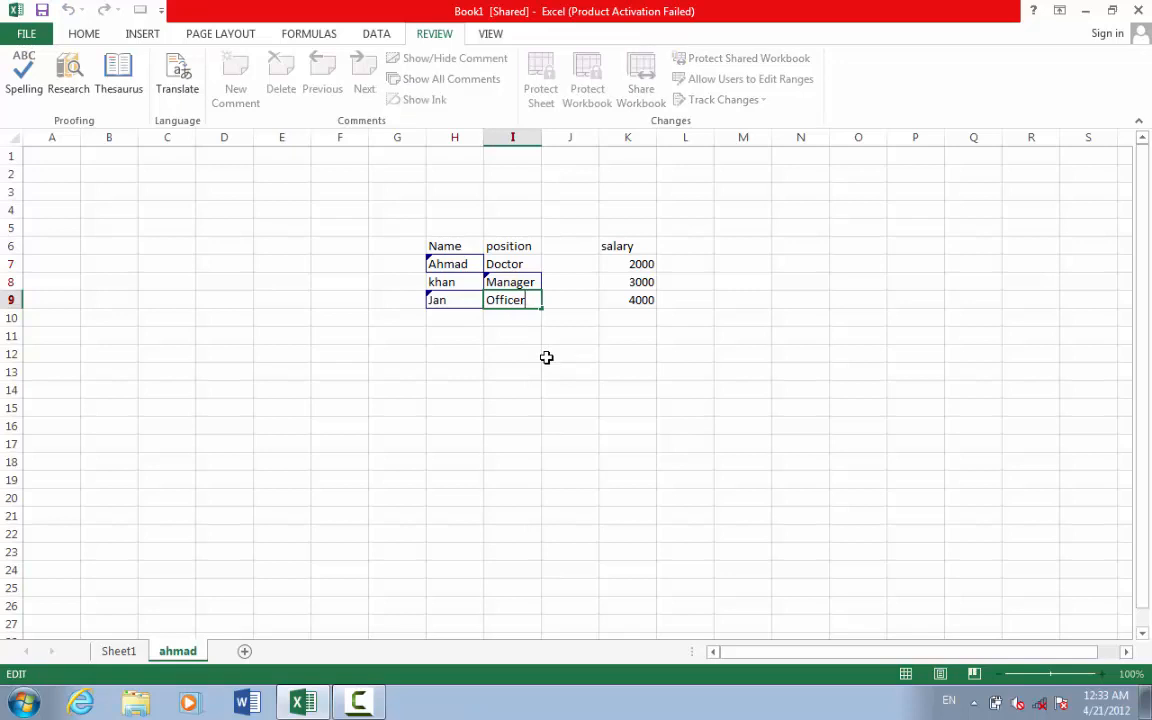
type("r")
left_click(526, 369)
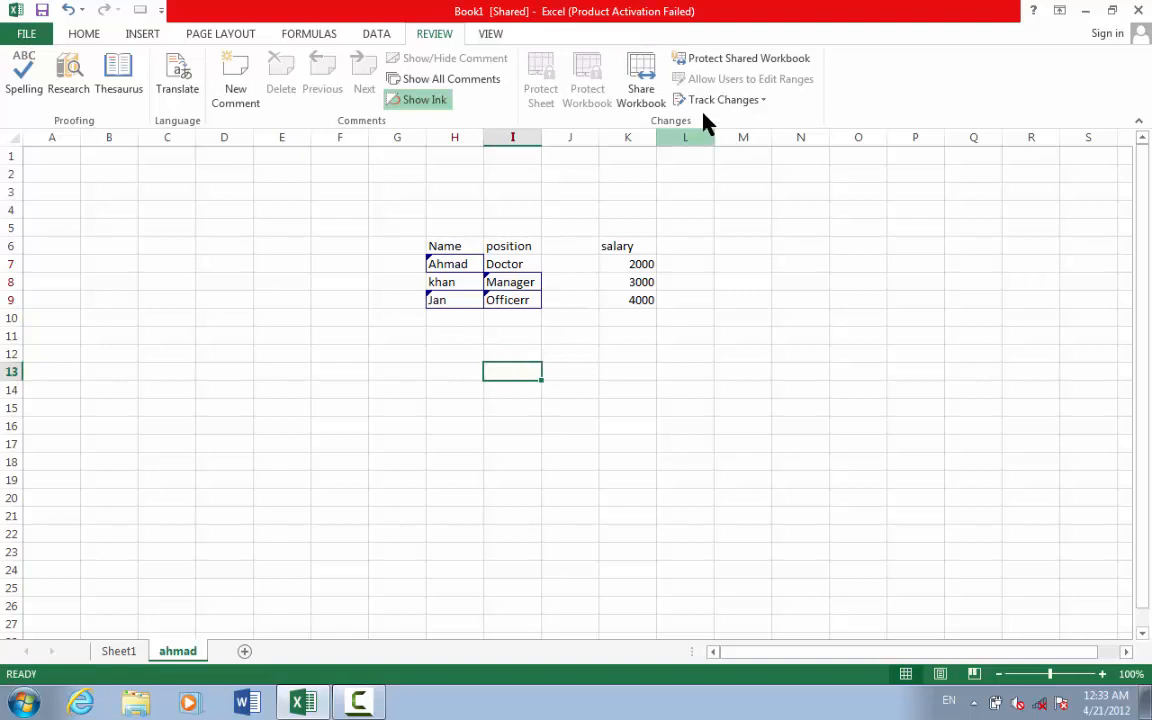
- Save and start Accept/Reject Changes for all changes not yet reviewed
left_click(750, 104)
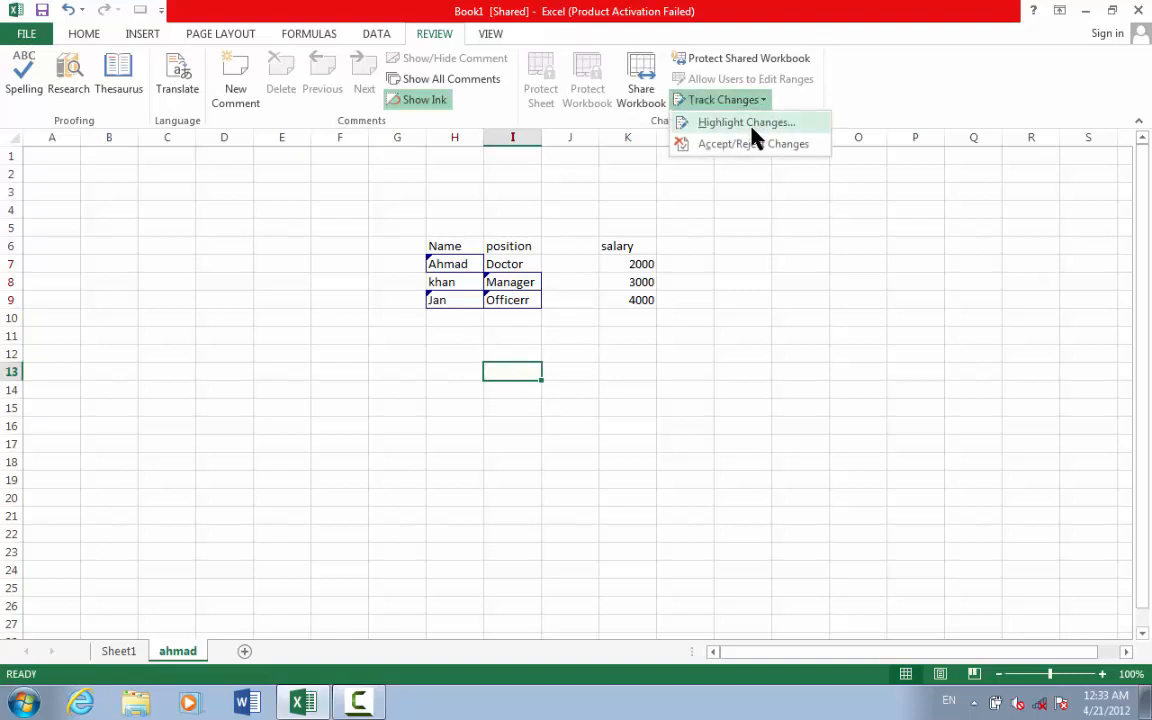
left_click(766, 150)
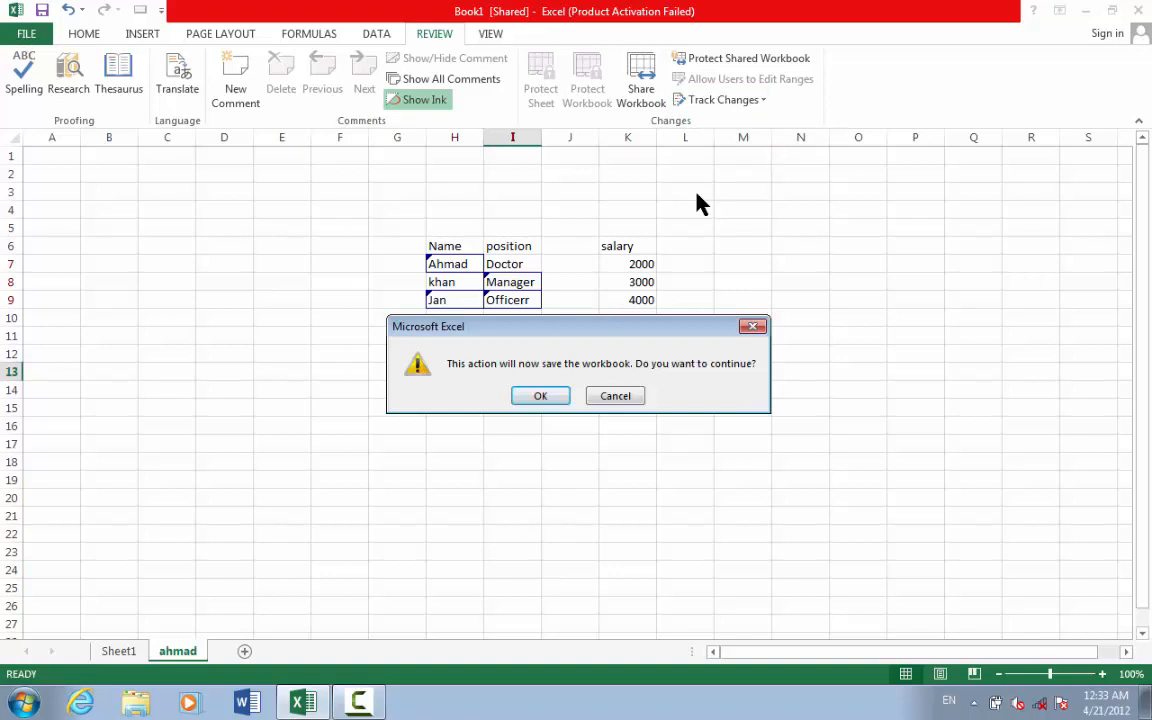
left_click(532, 398)
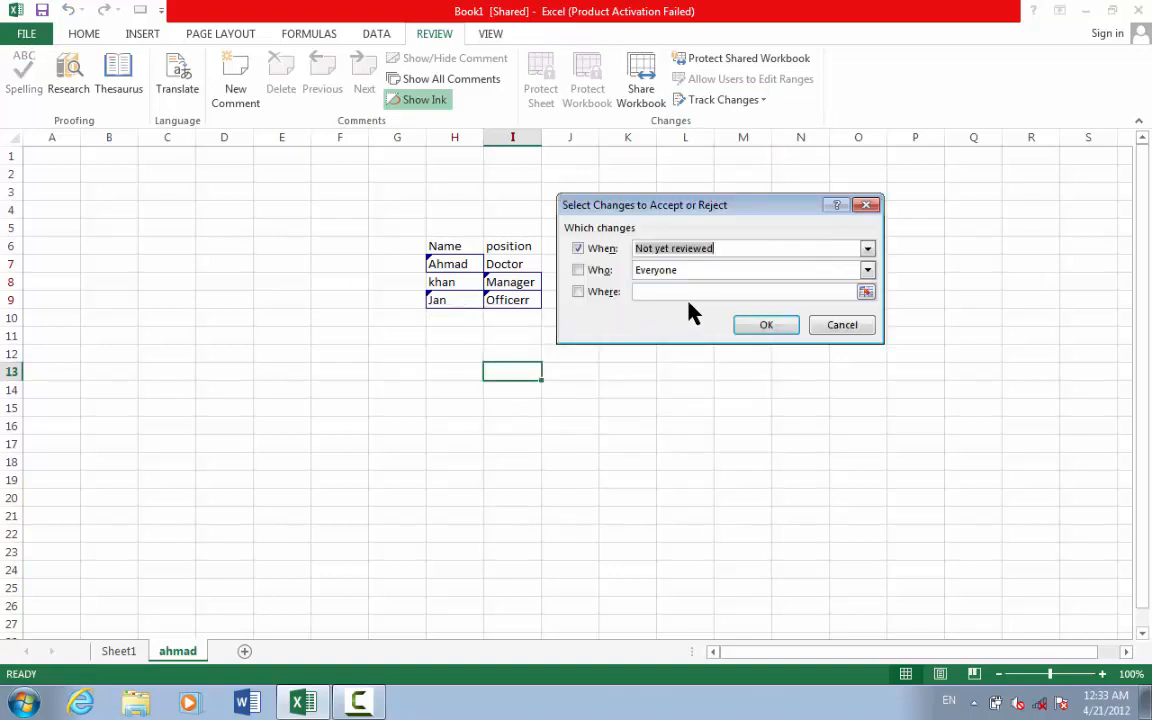
left_click(760, 326)
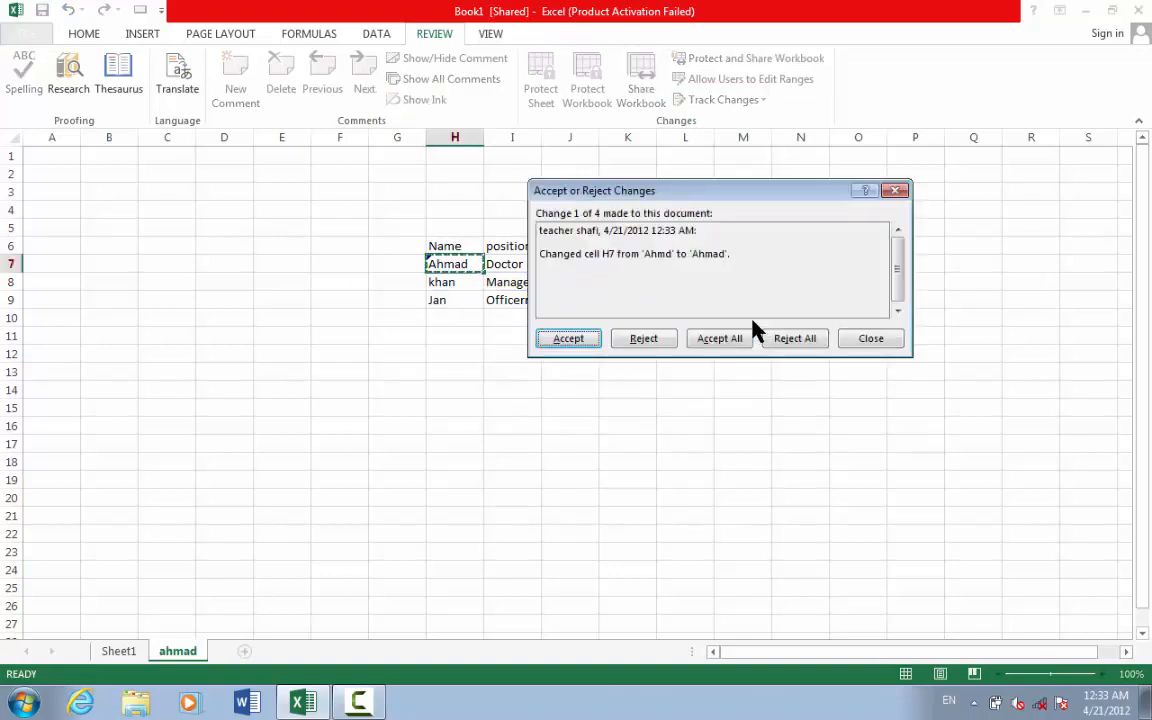
left_click_drag(748, 193, 811, 347)
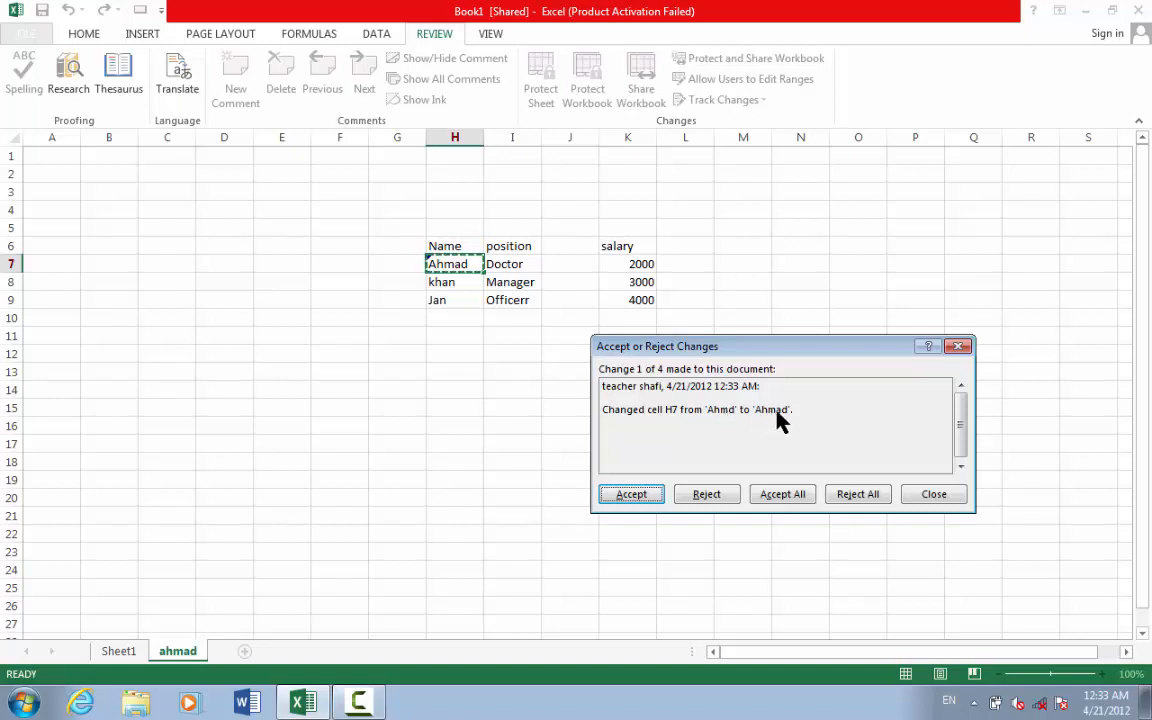
- Accept the Ahmad, Manager and Jan edits and reject the Officerr edit
left_click(634, 497)
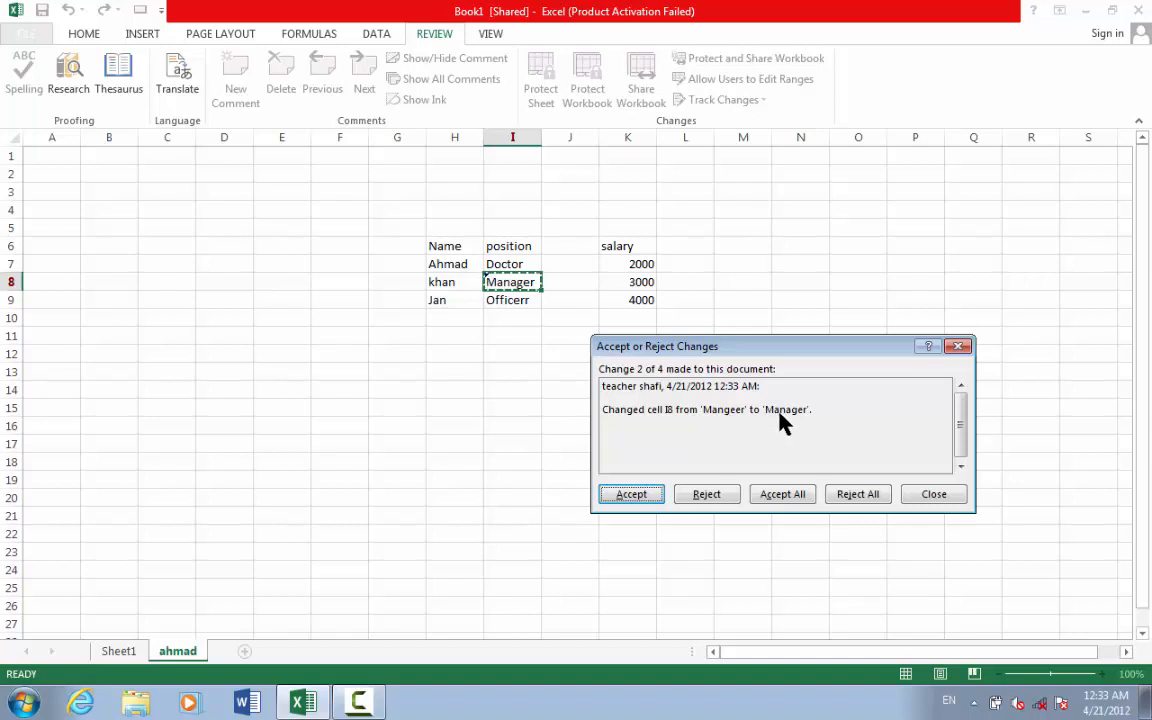
left_click(648, 500)
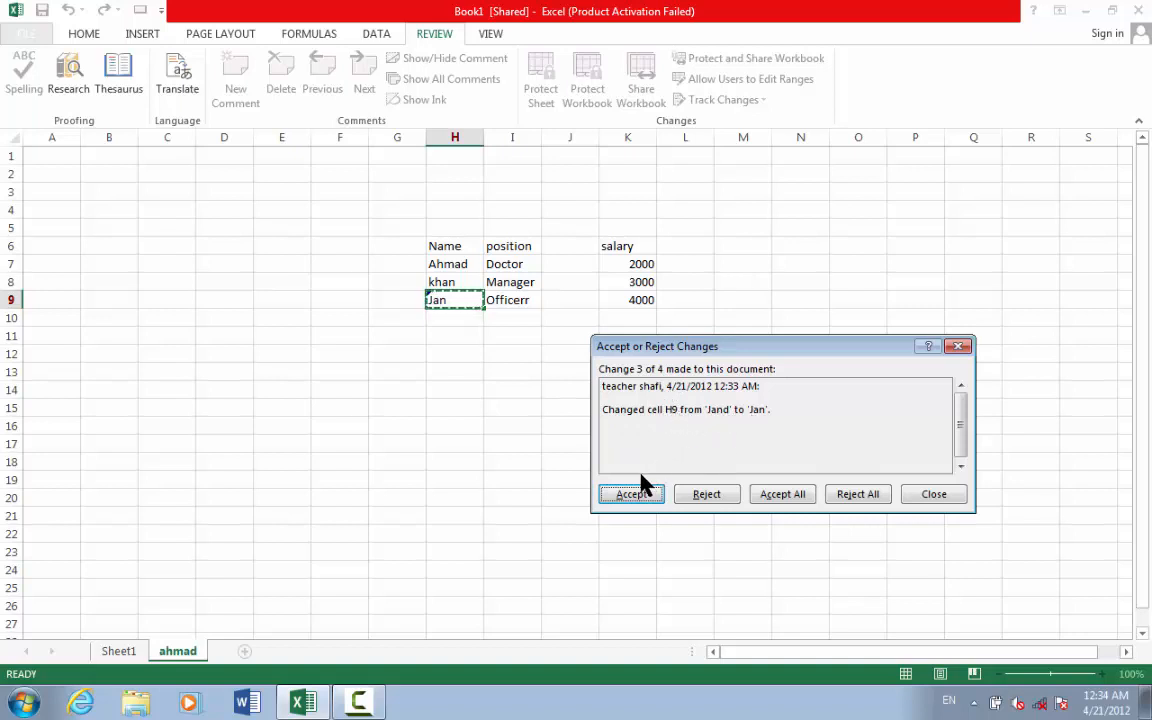
left_click(639, 500)
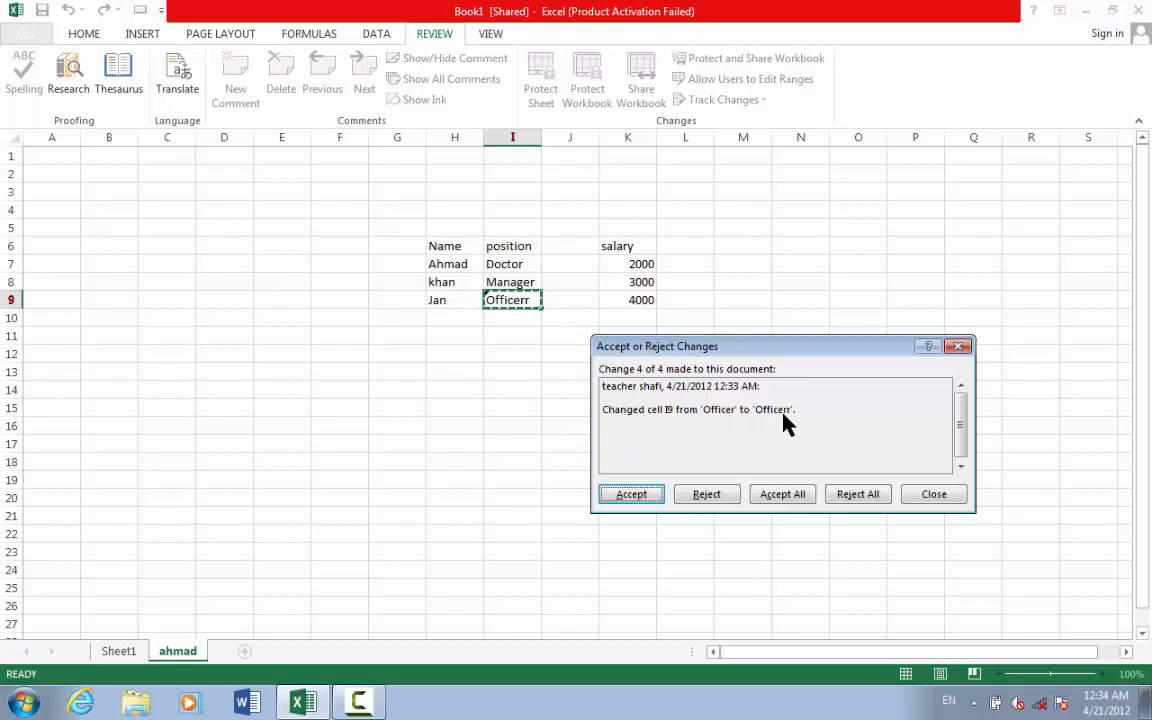
left_click(707, 494)
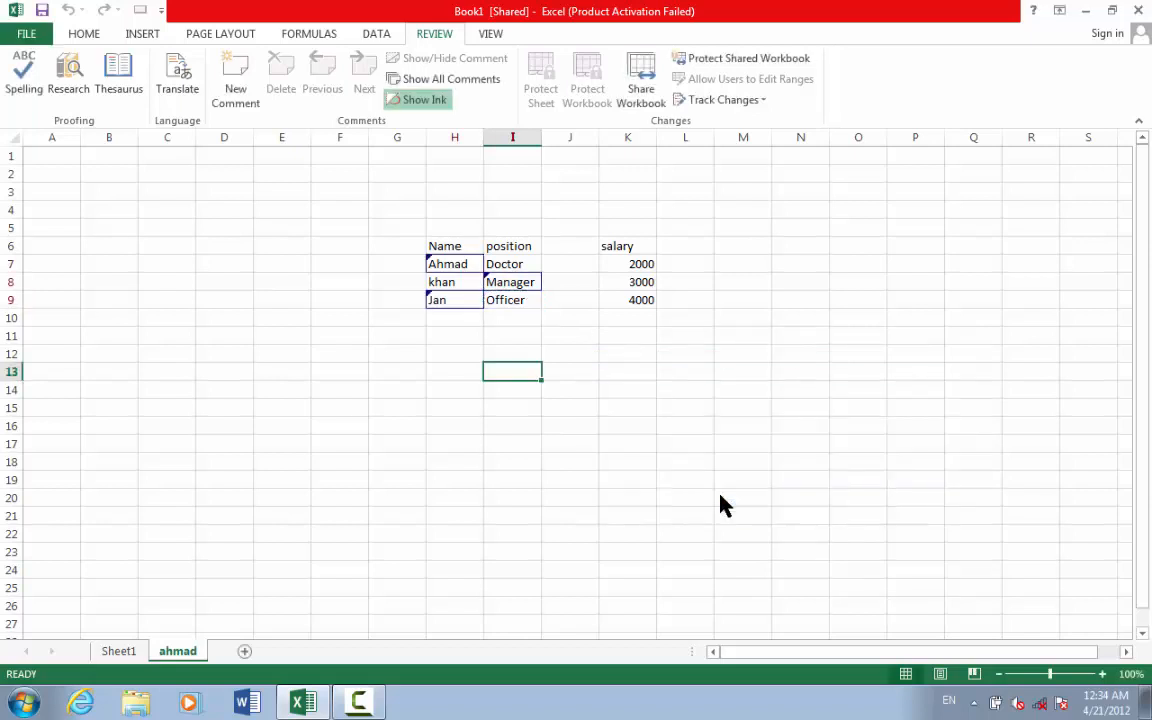